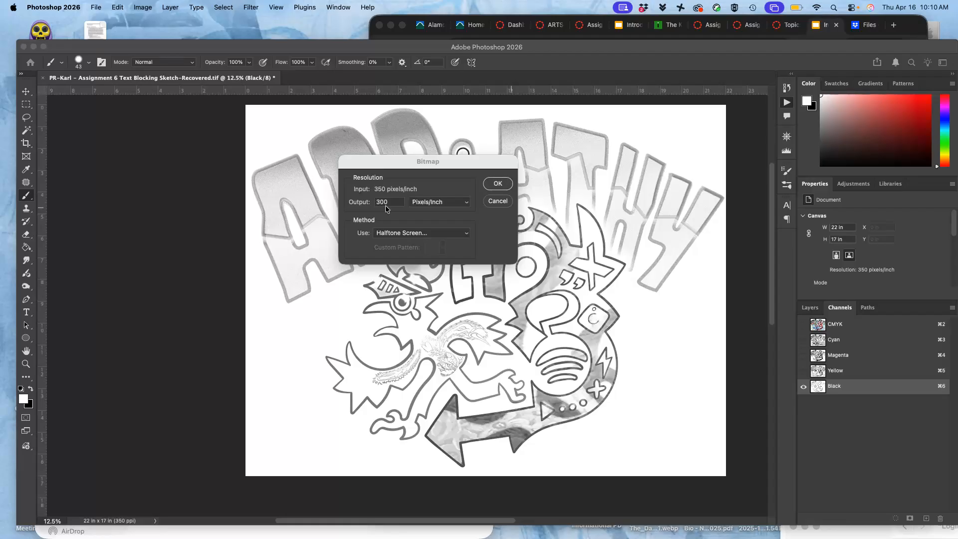
Step: Convert the Black channel to a 300 pixels/inch bitmap using a halftone screen with 20 lines/inch frequency, 45-degree angle and Ellipse shape
{"action": "left_click", "coordinate": [404, 235]}
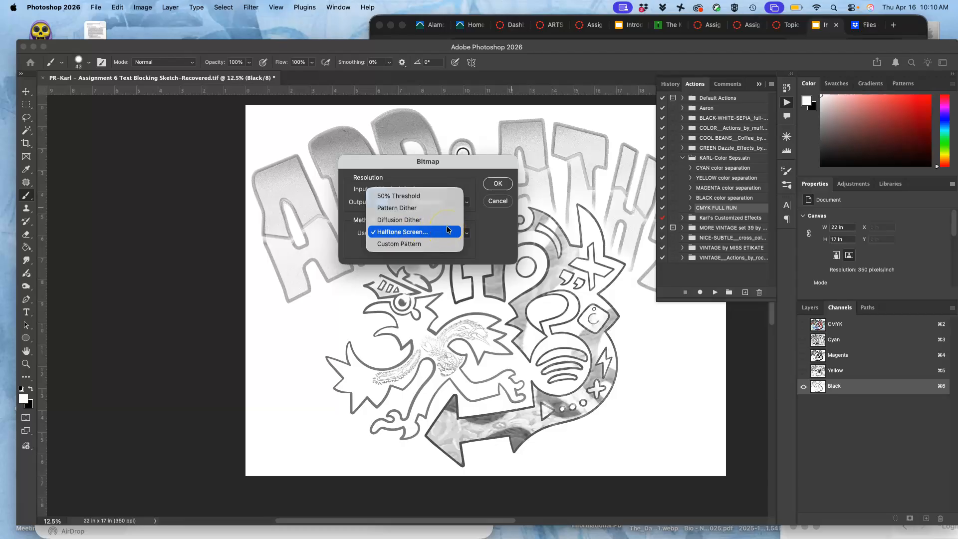
{"action": "left_click", "coordinate": [404, 234]}
{"action": "left_click", "coordinate": [498, 186]}
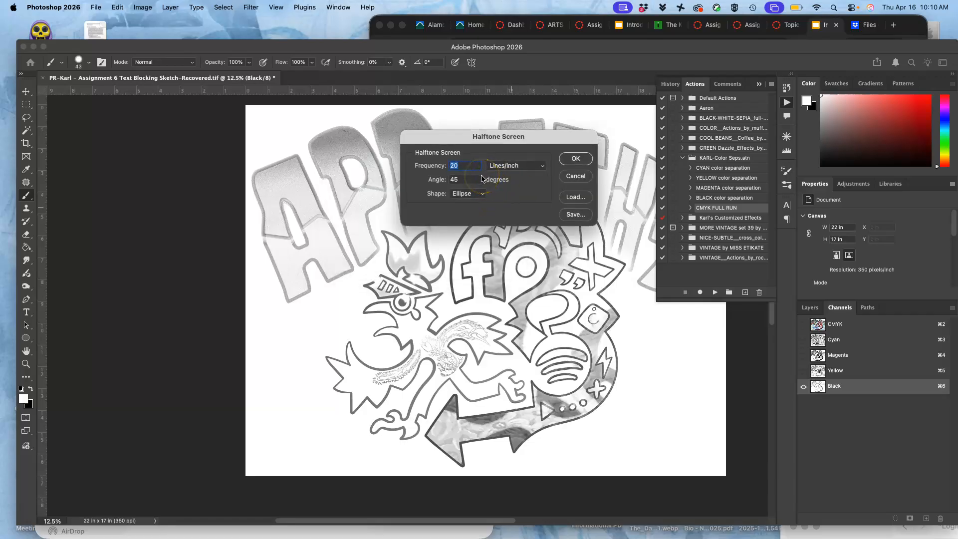
{"action": "double_click", "coordinate": [455, 165]}
{"action": "left_click_drag", "start_coordinate": [478, 167], "coordinate": [448, 180]}
{"action": "left_click", "coordinate": [575, 160]}
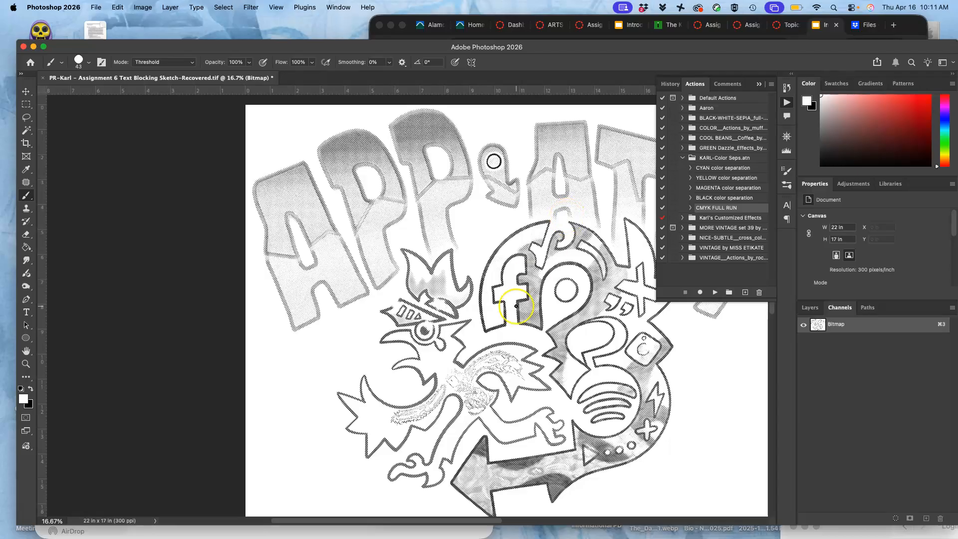
Step: Examine the halftone dots up close in the figure's outlines, fine line work and lightly shaded areas
{"action": "key", "text": "super+plus"}
{"action": "key", "text": "super+plus"}
{"action": "key", "text": "super+plus"}
{"action": "scroll", "coordinate": [519, 310], "scroll_direction": "up", "scroll_amount": 5}
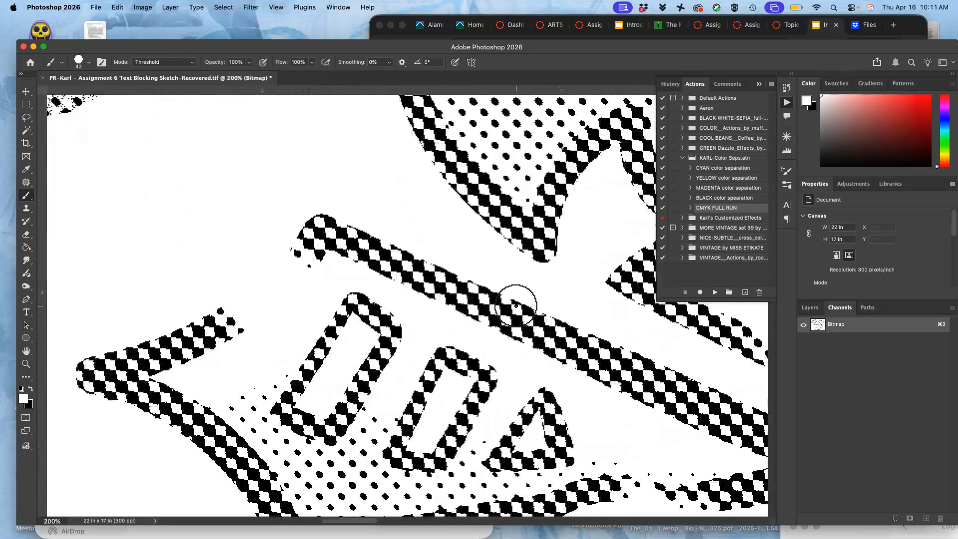
{"action": "scroll", "coordinate": [516, 306], "scroll_direction": "down", "scroll_amount": 10}
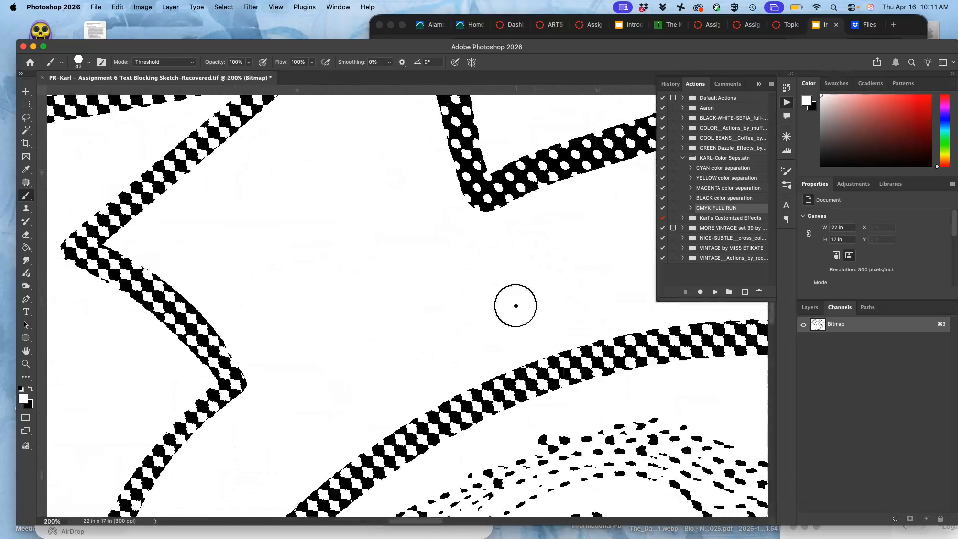
{"action": "scroll", "coordinate": [516, 306], "scroll_direction": "down", "scroll_amount": 3}
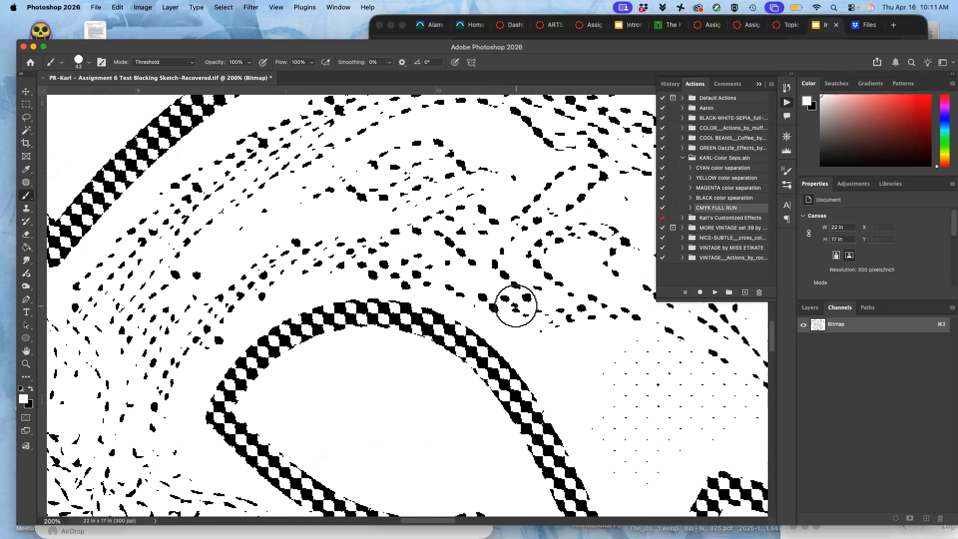
{"action": "scroll", "coordinate": [516, 306], "scroll_direction": "down", "scroll_amount": 5}
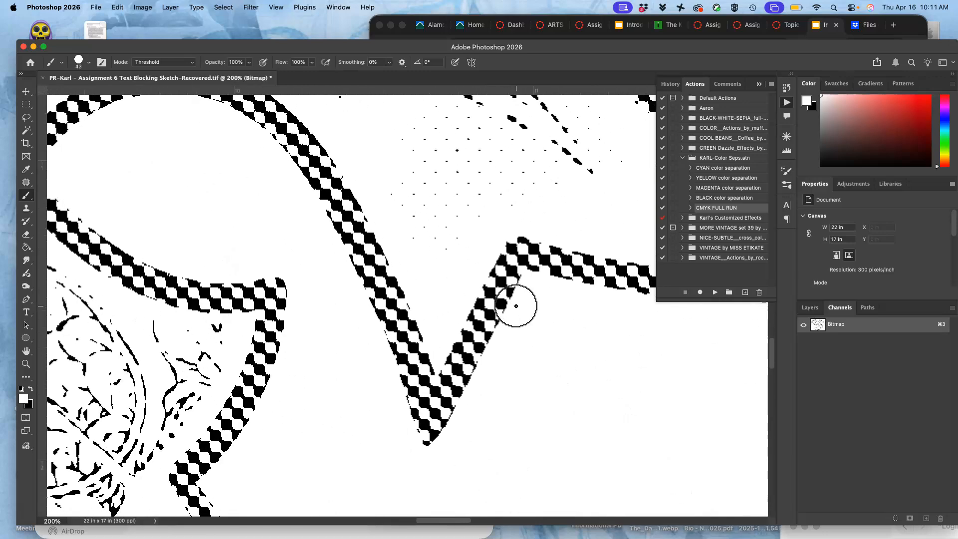
{"action": "scroll", "coordinate": [516, 306], "scroll_direction": "up", "scroll_amount": 5}
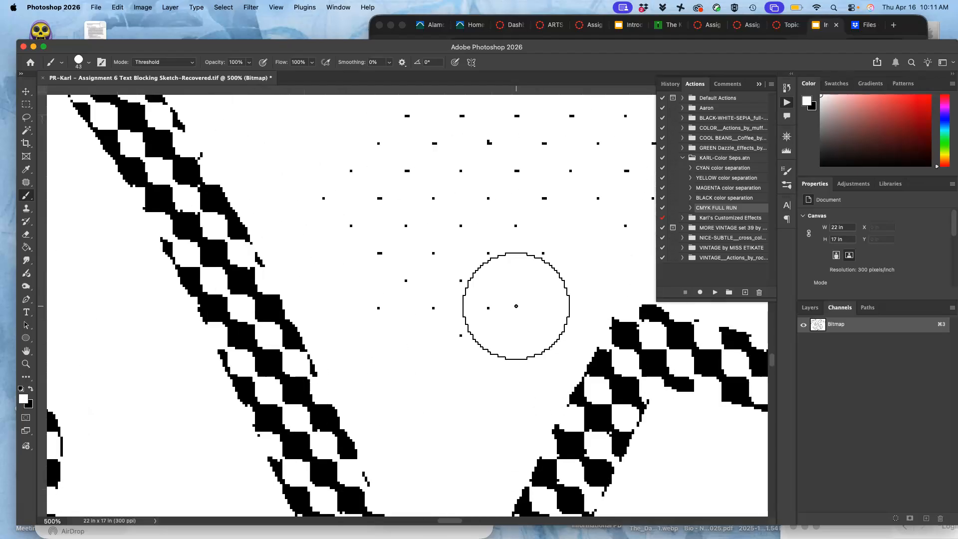
Step: Compare the artwork with and without the halftone, finishing with the bitmap conversion undone
{"action": "key", "text": "super+z"}
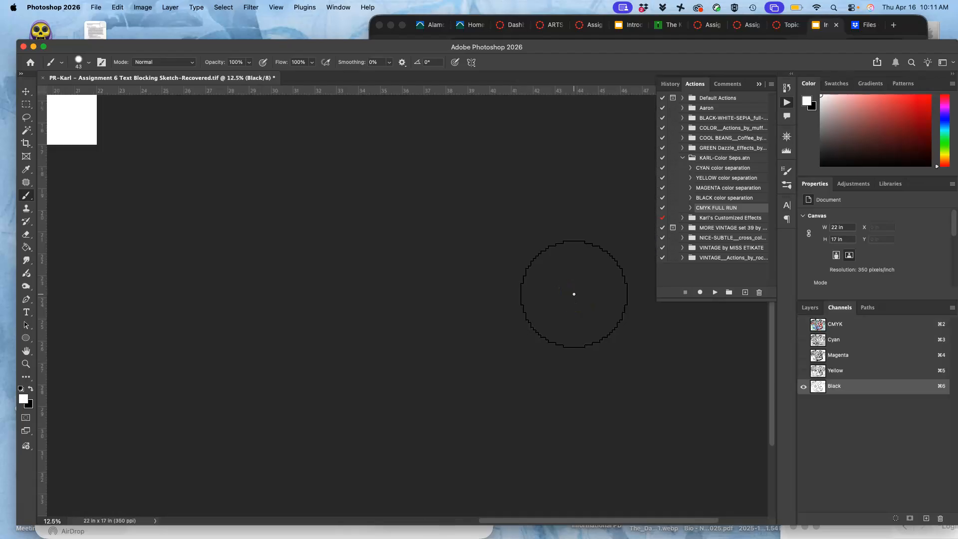
{"action": "key", "text": "super+shift+z"}
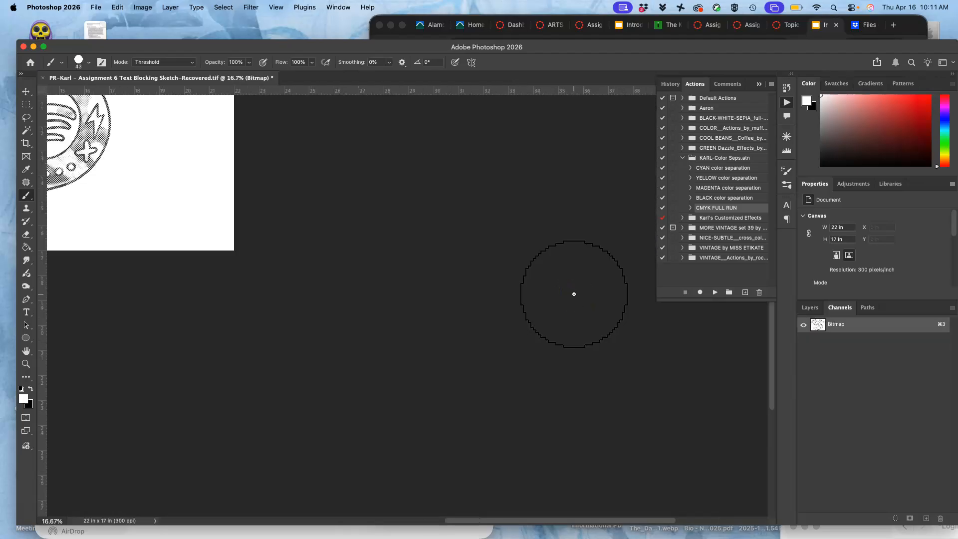
{"action": "scroll", "coordinate": [574, 294], "scroll_direction": "left", "scroll_amount": 10}
{"action": "scroll", "coordinate": [573, 294], "scroll_direction": "up", "scroll_amount": 4}
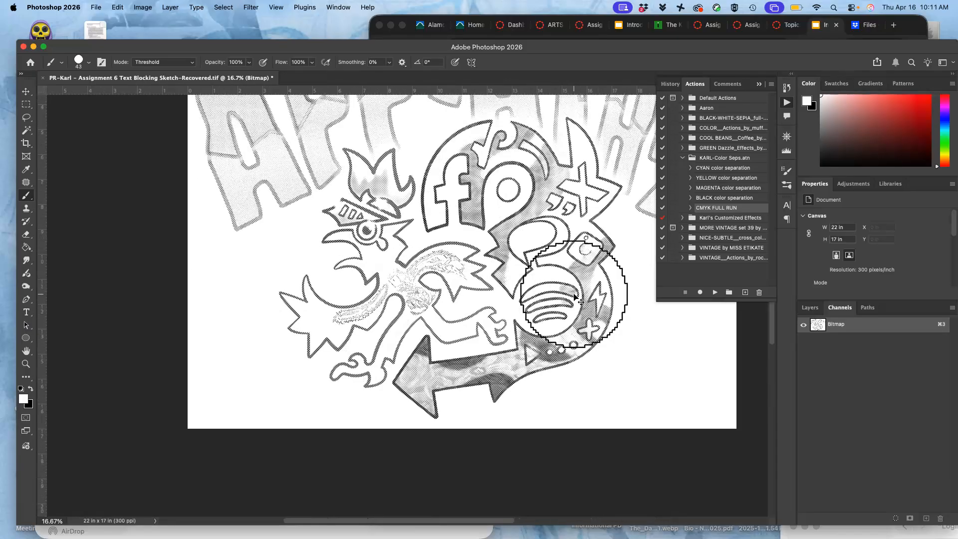
{"action": "key", "text": "super+z"}
Step: Examine the continuous gray tones of the Black channel around the thin pointed lines and the faint shading beside them
{"action": "scroll", "coordinate": [475, 263], "scroll_direction": "up", "scroll_amount": 2}
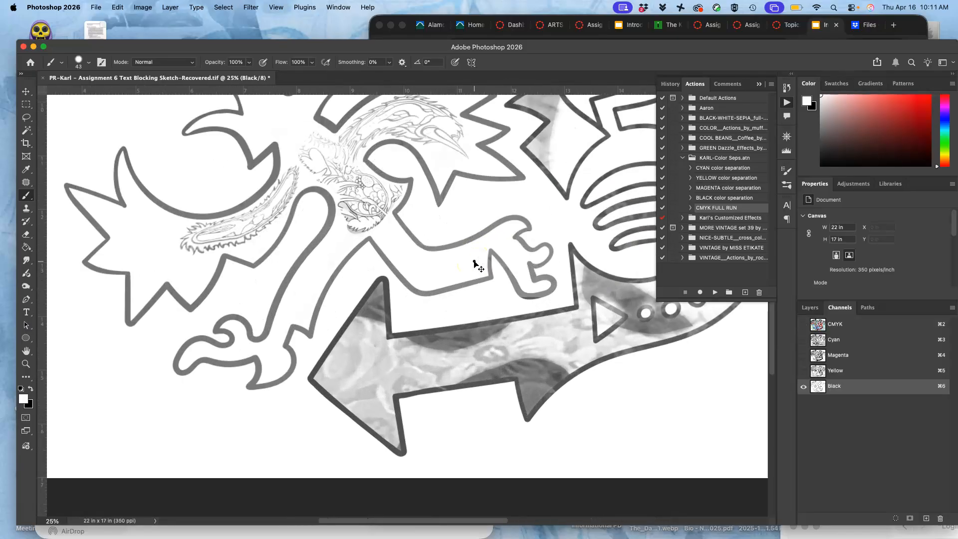
{"action": "scroll", "coordinate": [475, 263], "scroll_direction": "up", "scroll_amount": 7}
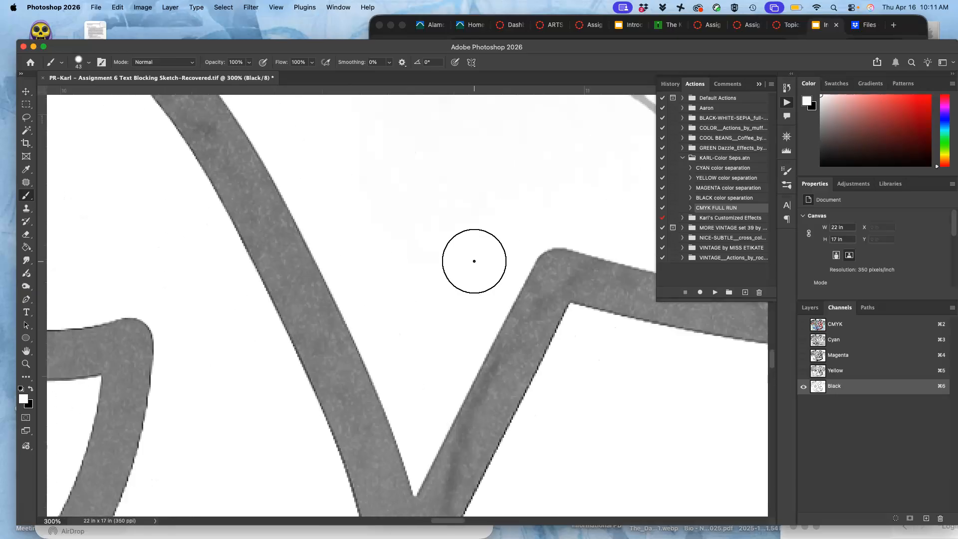
{"action": "scroll", "coordinate": [475, 261], "scroll_direction": "up", "scroll_amount": 20}
{"action": "scroll", "coordinate": [475, 261], "scroll_direction": "down", "scroll_amount": 17}
{"action": "scroll", "coordinate": [474, 261], "scroll_direction": "right", "scroll_amount": 4}
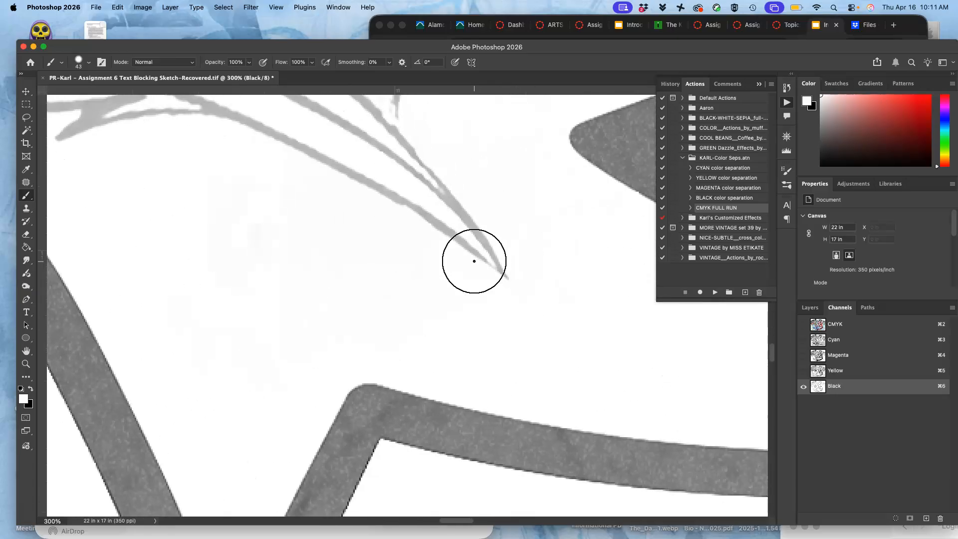
{"action": "scroll", "coordinate": [474, 261], "scroll_direction": "right", "scroll_amount": 10}
{"action": "scroll", "coordinate": [474, 261], "scroll_direction": "left", "scroll_amount": 7}
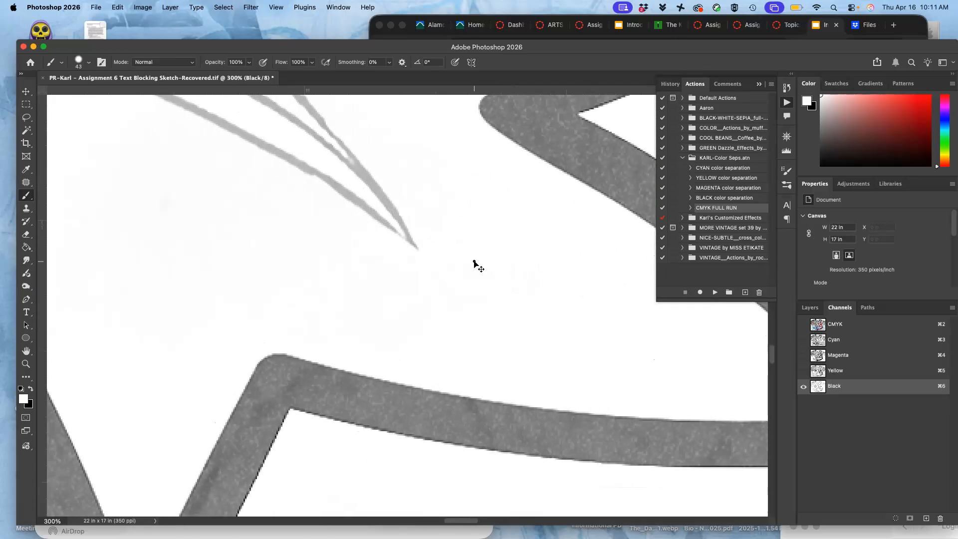
{"action": "scroll", "coordinate": [474, 264], "scroll_direction": "up", "scroll_amount": 5}
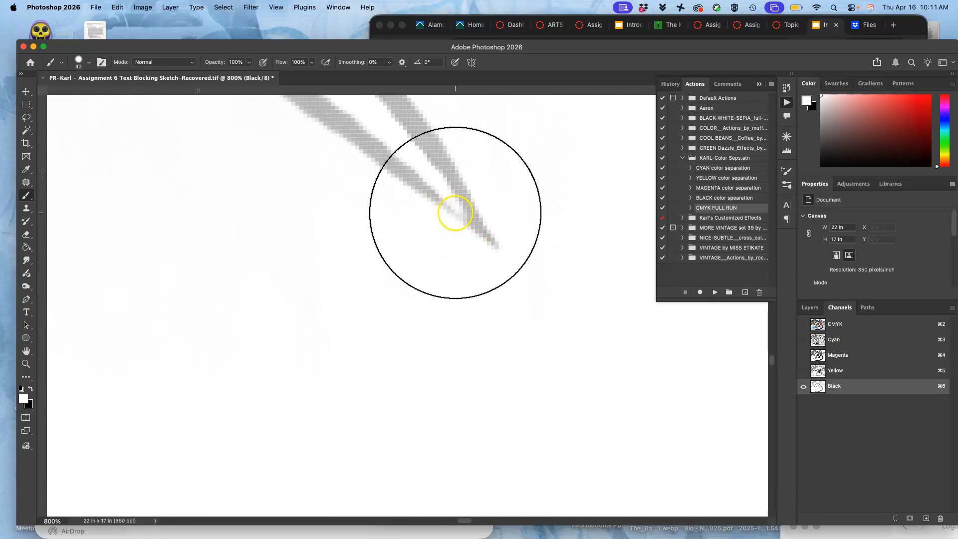
Step: Try a white brush dab over the tip of the thin gray lines, checking it against the undone state in the history
{"action": "left_click", "coordinate": [456, 213]}
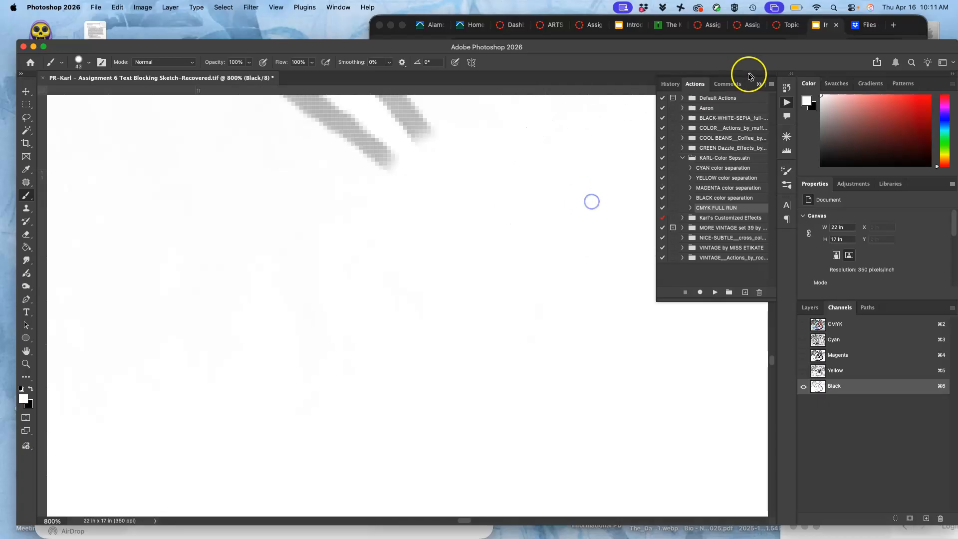
{"action": "left_click", "coordinate": [787, 88]}
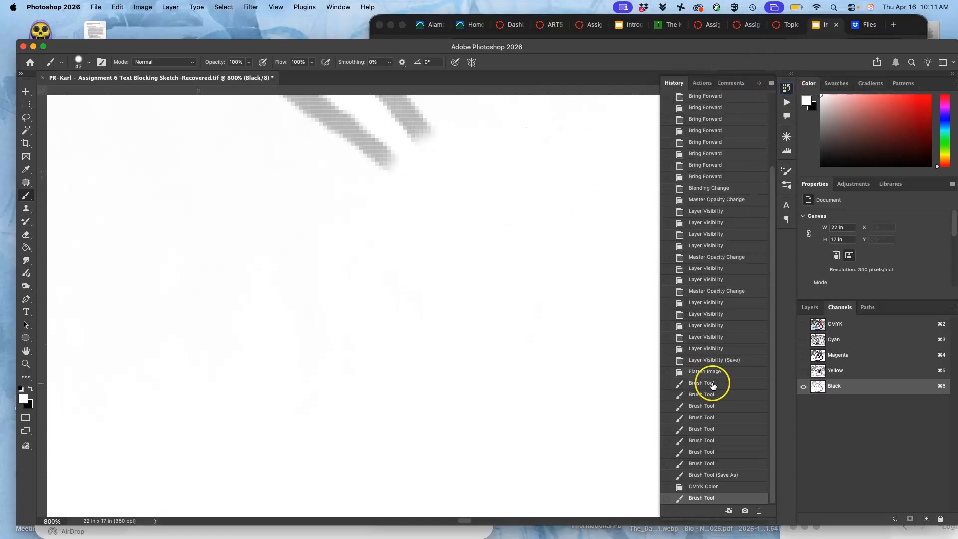
{"action": "key", "text": "super+z"}
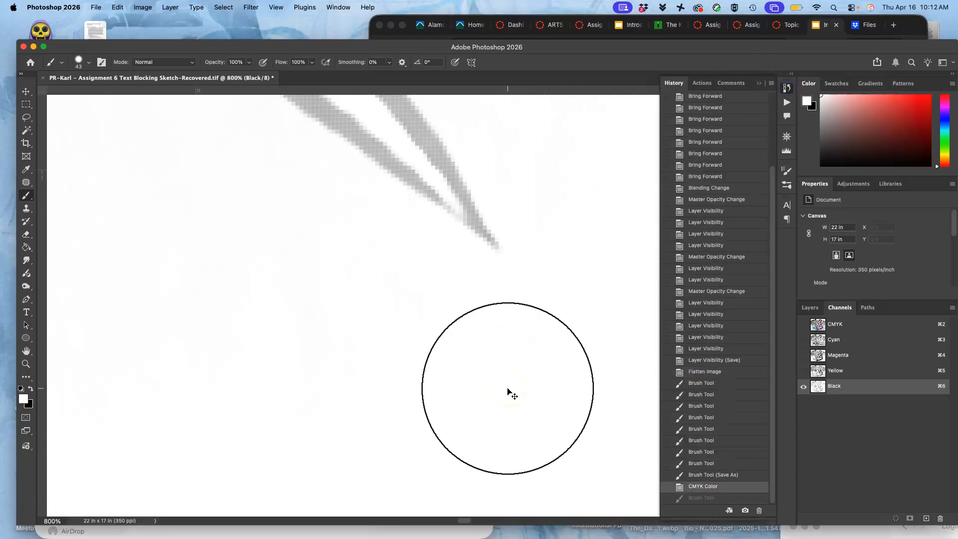
{"action": "left_click", "coordinate": [484, 383]}
{"action": "key", "text": "super+shift+z"}
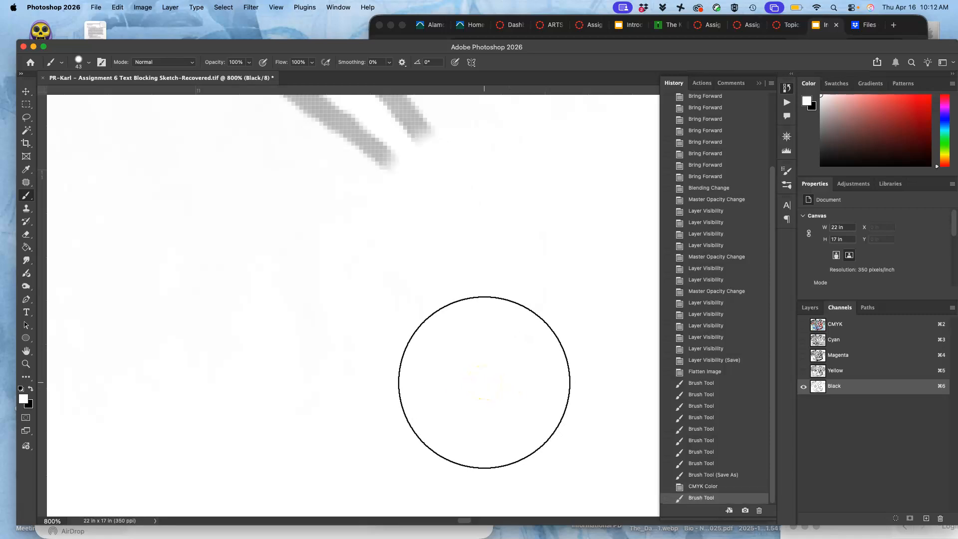
Step: Undo the brush dabs and return the document to the CMYK Color history state
{"action": "key", "text": "super+z"}
{"action": "key", "text": "super+z"}
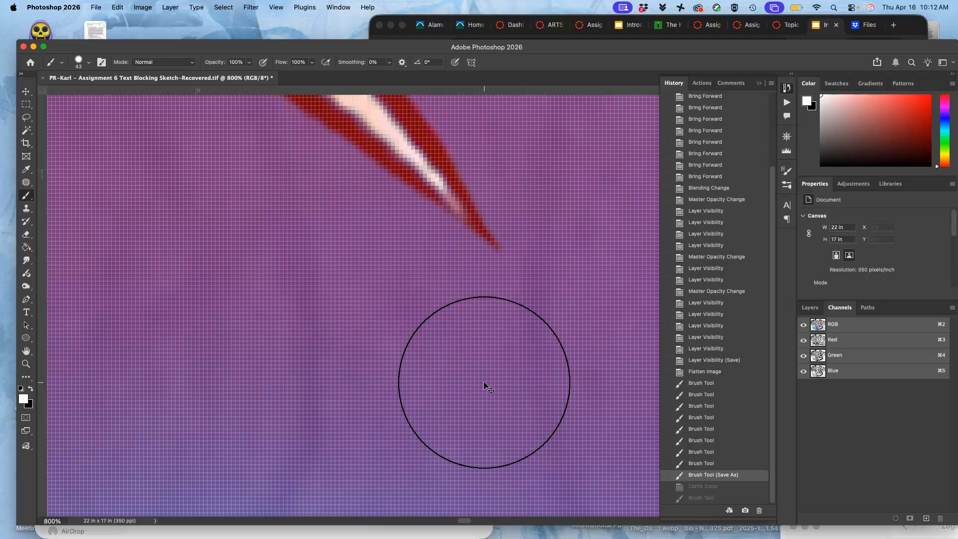
{"action": "key", "text": "super+shift+z"}
{"action": "left_click", "coordinate": [484, 382]}
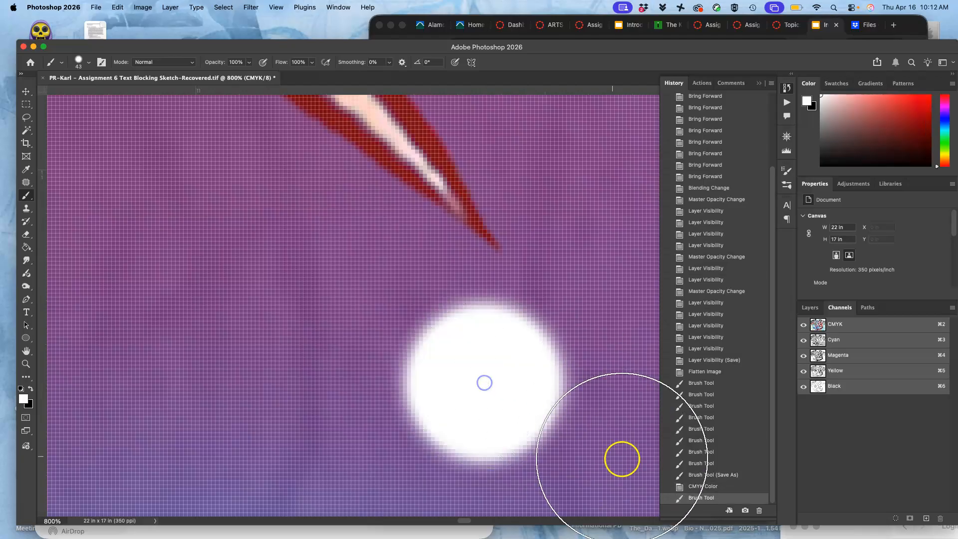
{"action": "left_click", "coordinate": [693, 487]}
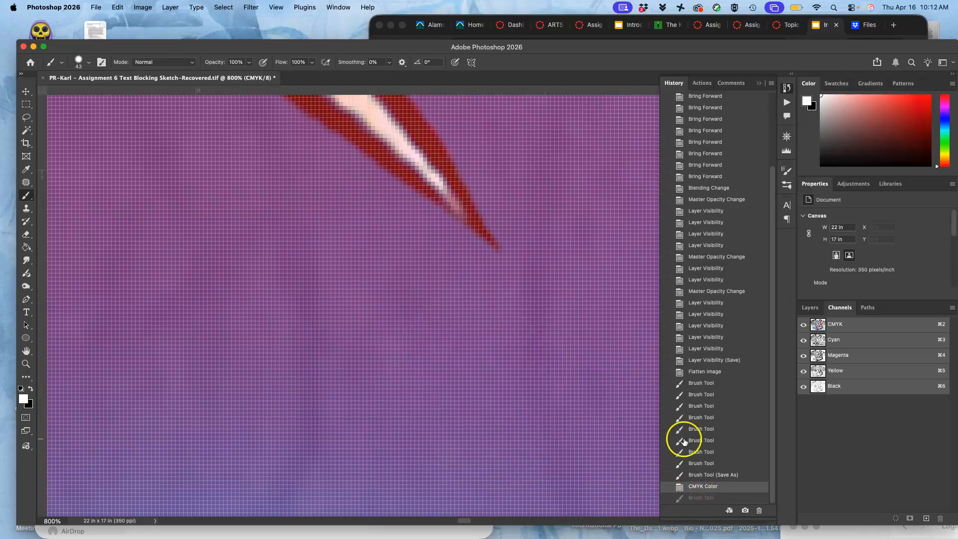
Step: Convert only the Black channel to a 300 pixels/inch bitmap, discarding other channels, with a 20 lines/inch, 45-degree, Ellipse halftone screen
{"action": "left_click", "coordinate": [851, 386]}
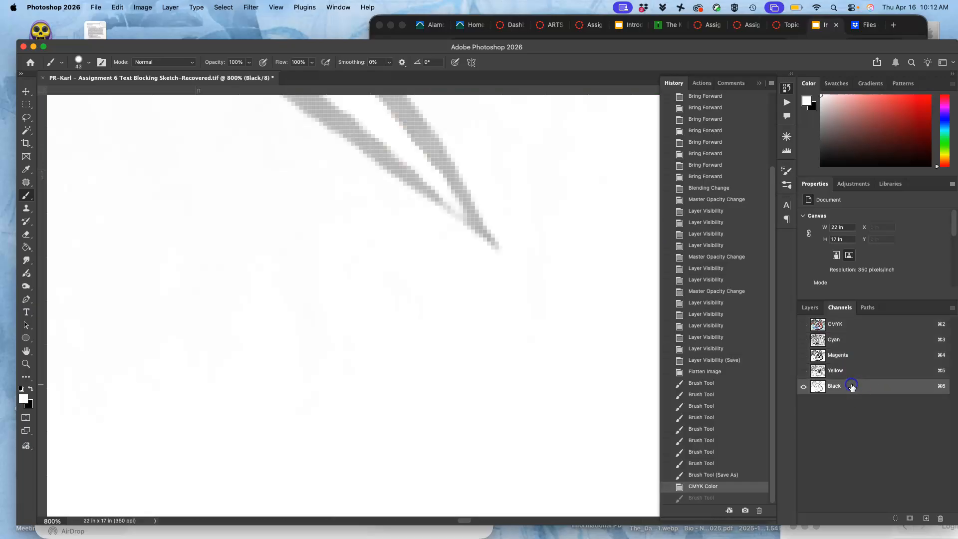
{"action": "left_click", "coordinate": [143, 7]}
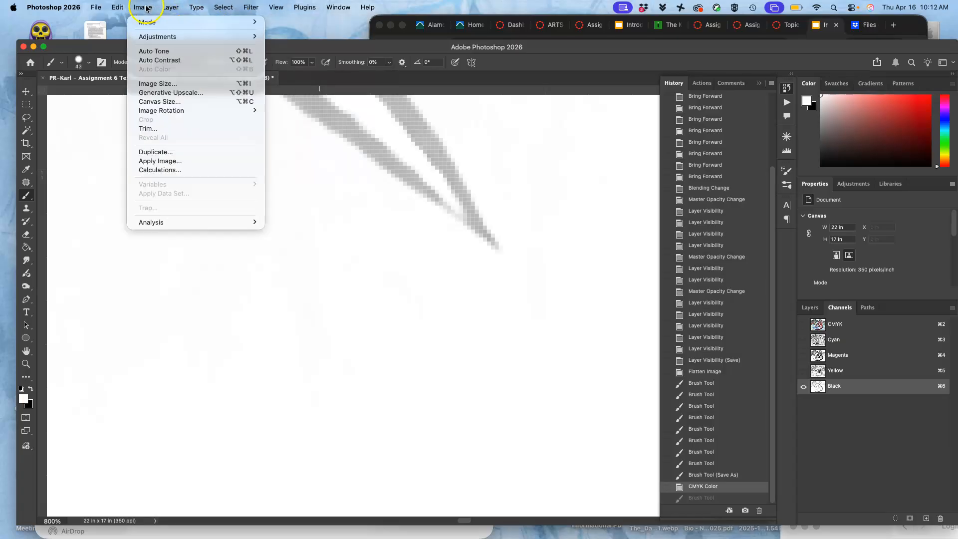
{"action": "mouse_move", "coordinate": [149, 22]}
{"action": "left_click", "coordinate": [294, 29]}
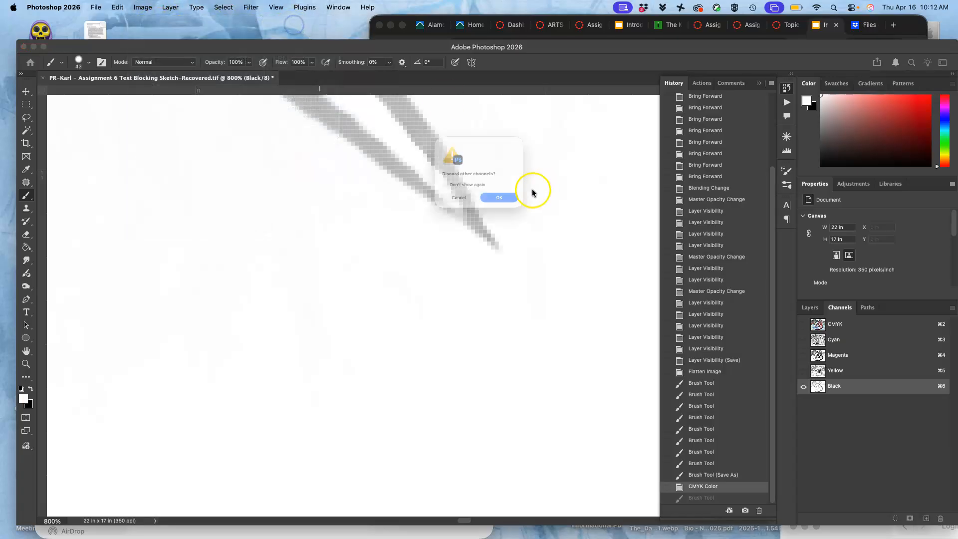
{"action": "left_click", "coordinate": [514, 209]}
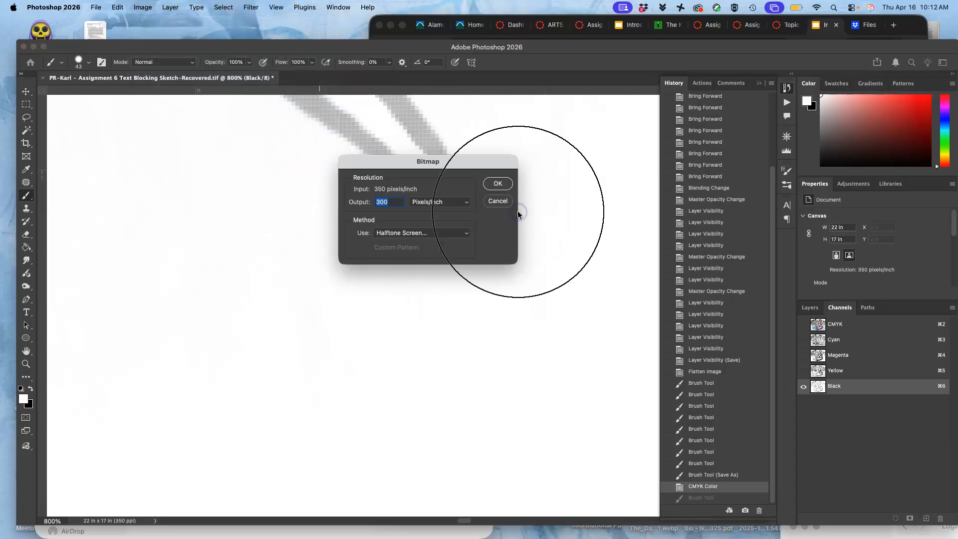
{"action": "left_click", "coordinate": [496, 186]}
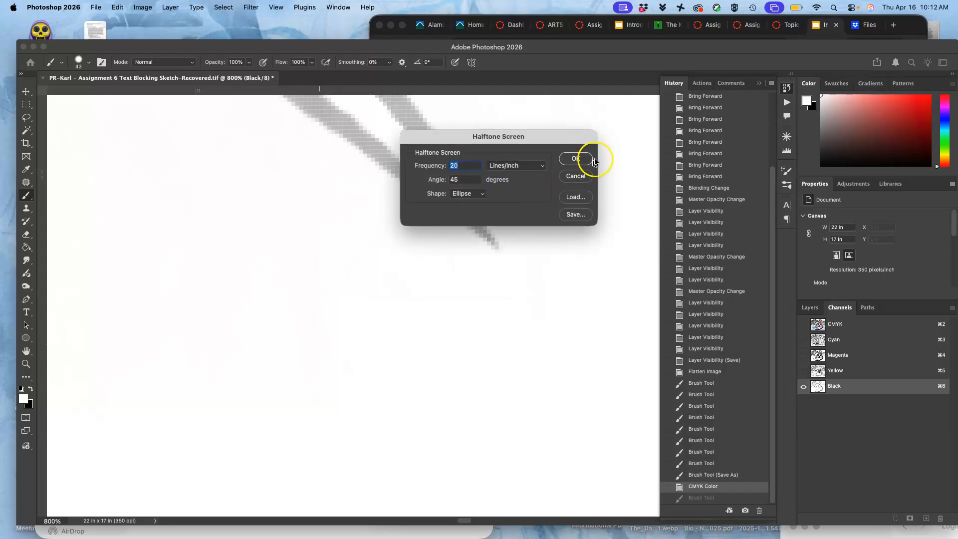
{"action": "left_click", "coordinate": [578, 158]}
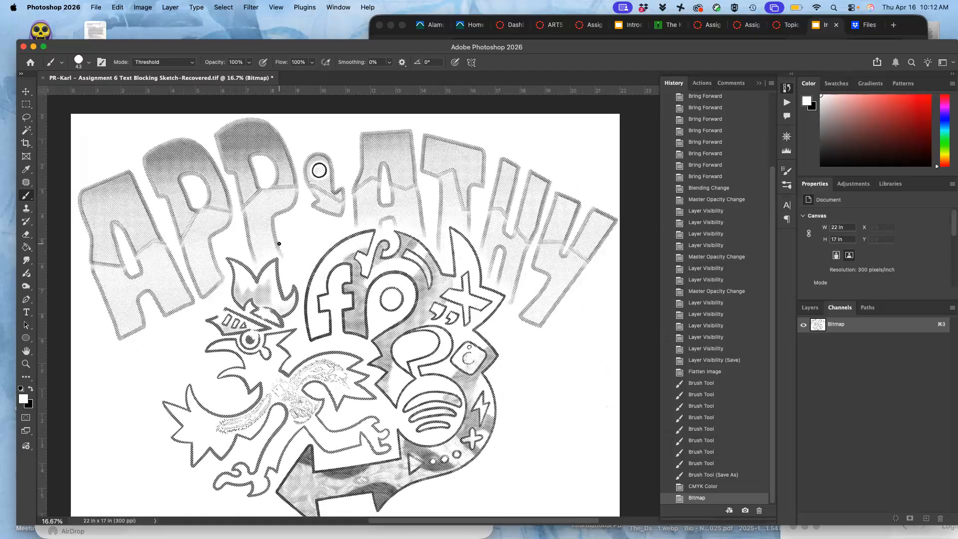
Step: Examine the new bitmap's halftone dots in the shaded areas, beside the thin line tips and along the curved outlines
{"action": "scroll", "coordinate": [279, 243], "scroll_direction": "up", "scroll_amount": 4}
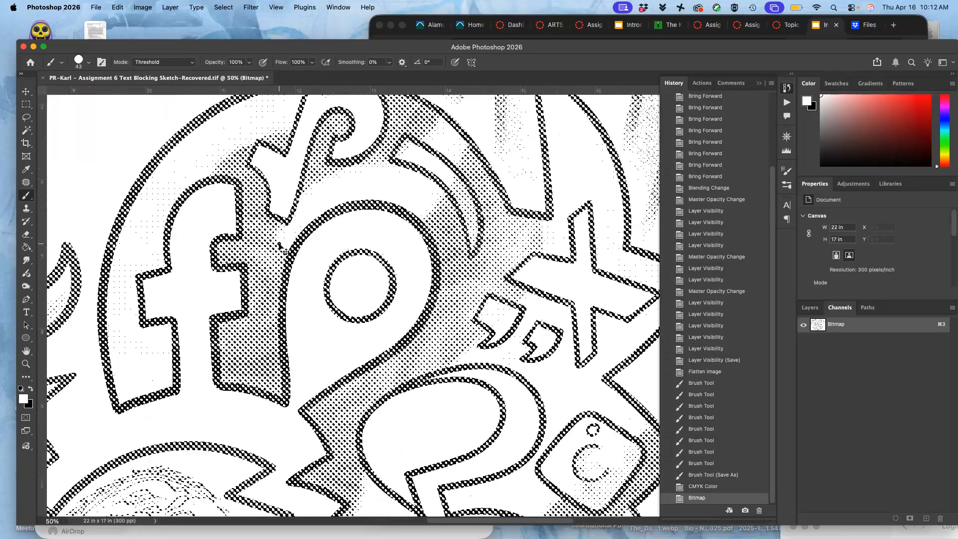
{"action": "scroll", "coordinate": [279, 243], "scroll_direction": "up", "scroll_amount": 4}
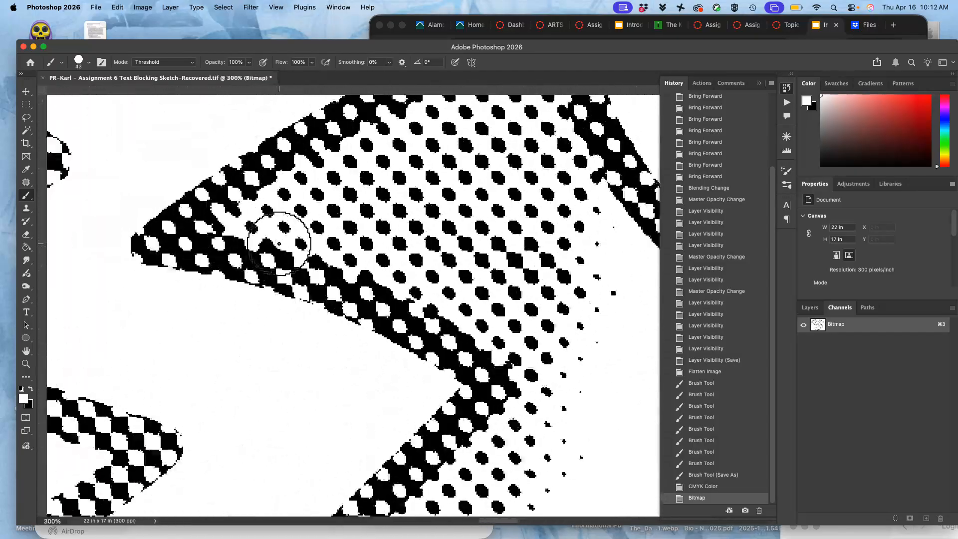
{"action": "scroll", "coordinate": [279, 244], "scroll_direction": "left", "scroll_amount": 10}
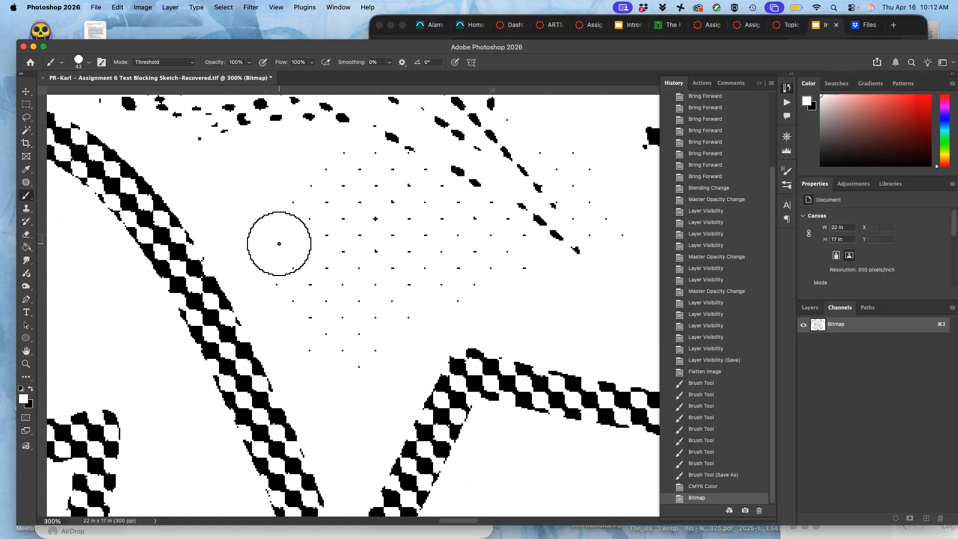
{"action": "scroll", "coordinate": [279, 243], "scroll_direction": "right", "scroll_amount": 1}
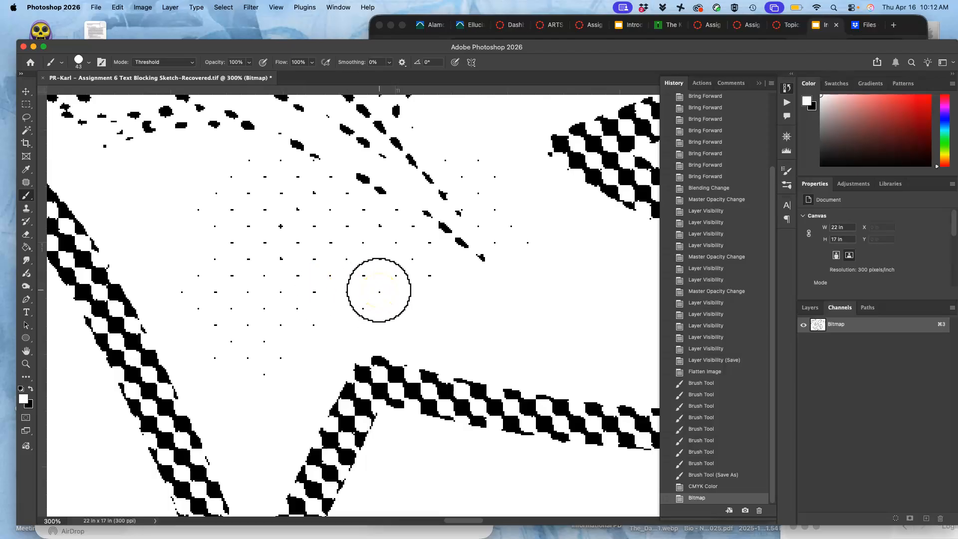
{"action": "key", "text": "super+minus"}
{"action": "key", "text": "super+minus"}
{"action": "key", "text": "super+minus"}
{"action": "scroll", "coordinate": [379, 290], "scroll_direction": "right", "scroll_amount": 5}
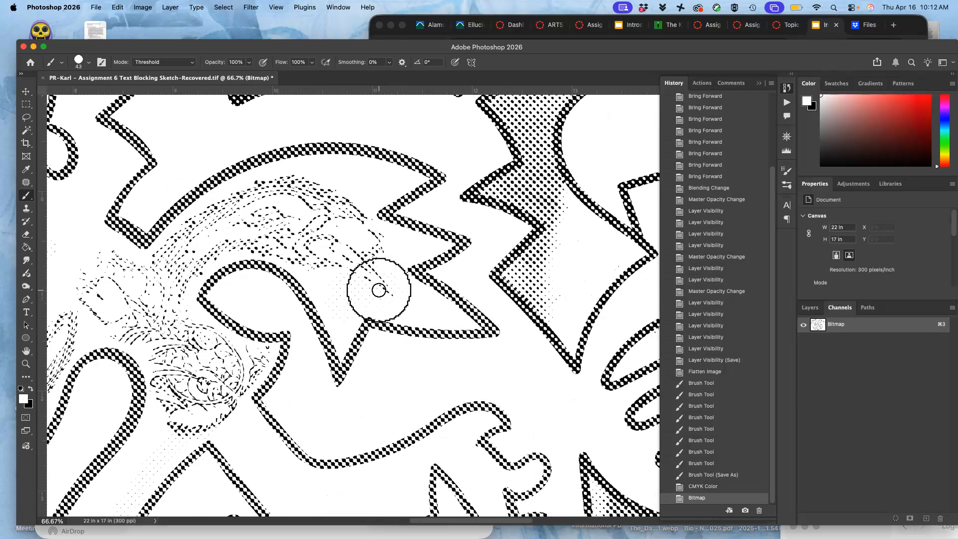
{"action": "scroll", "coordinate": [379, 290], "scroll_direction": "right", "scroll_amount": 1}
{"action": "key", "text": "super+plus"}
{"action": "key", "text": "super+plus"}
{"action": "key", "text": "super+plus"}
{"action": "key", "text": "super+plus"}
{"action": "mouse_move", "coordinate": [320, 206]}
{"action": "left_mouse_down"}
{"action": "mouse_move", "coordinate": [293, 188]}
{"action": "mouse_move", "coordinate": [242, 280]}
{"action": "mouse_move", "coordinate": [299, 178]}
{"action": "mouse_move", "coordinate": [271, 231]}
{"action": "mouse_move", "coordinate": [283, 248]}
{"action": "left_mouse_up"}
{"action": "key", "text": "super+minus"}
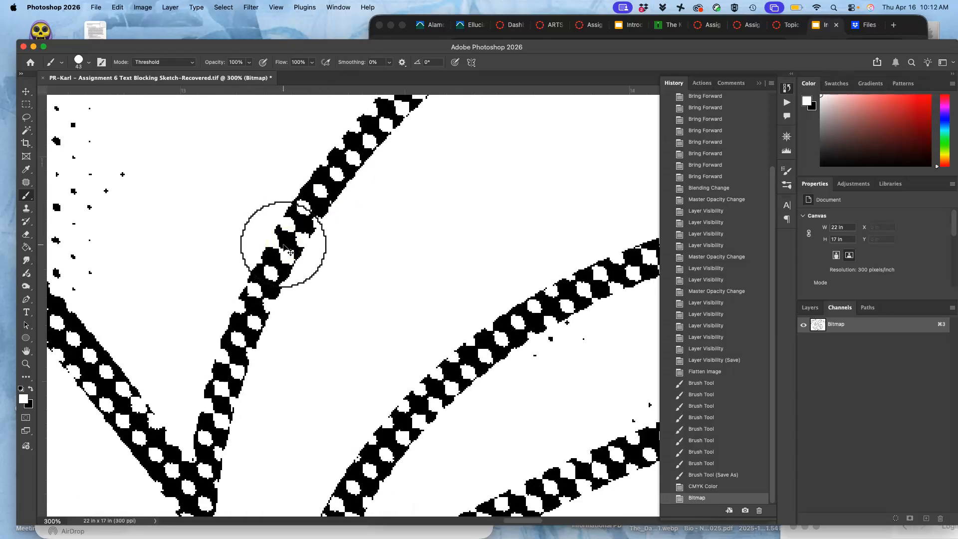
Step: Examine the halftone dots of the Black bitmap from close-up outlines out to the whole artwork
{"action": "left_click", "coordinate": [283, 245]}
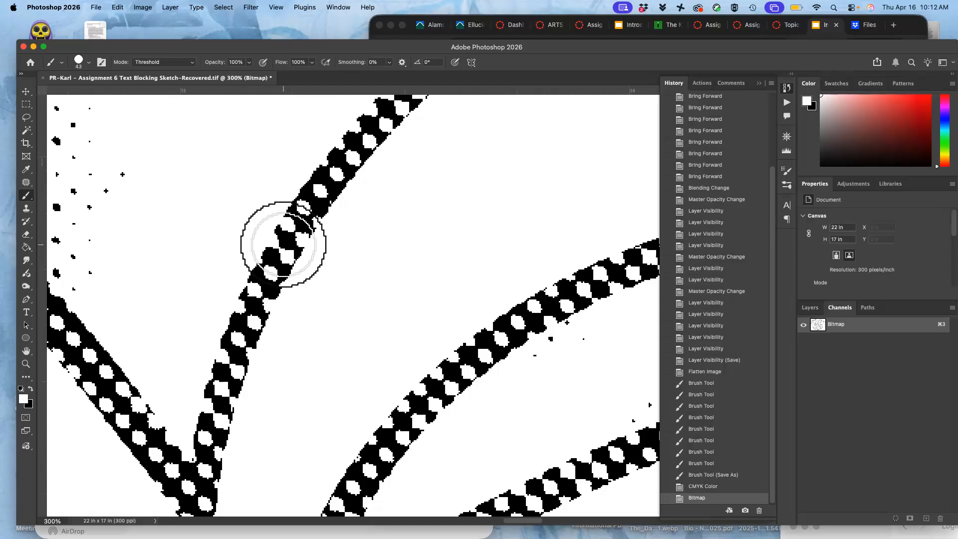
{"action": "key", "text": "super+minus"}
{"action": "key", "text": "super+minus"}
{"action": "key", "text": "super+minus"}
{"action": "key", "text": "super+minus"}
{"action": "key", "text": "super+minus"}
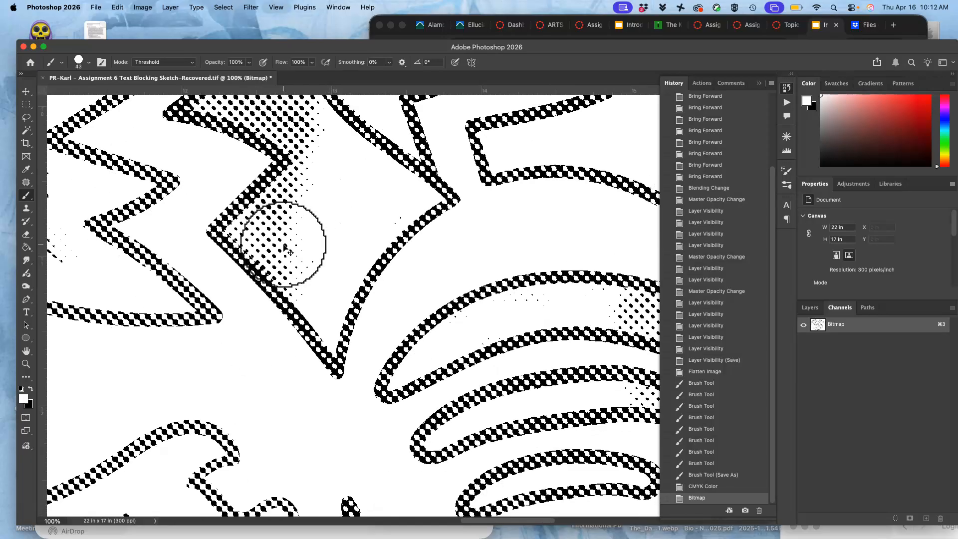
{"action": "key", "text": "super+minus"}
{"action": "key", "text": "super+minus"}
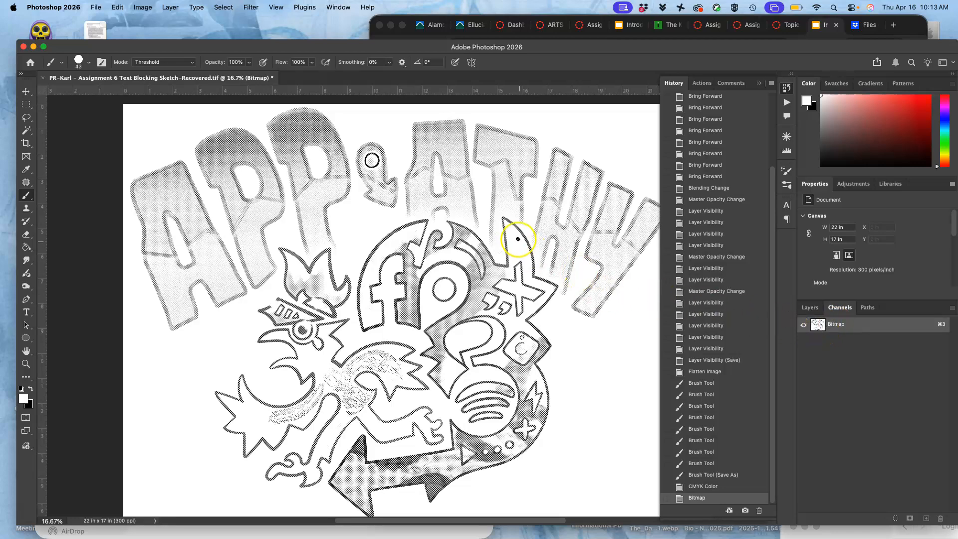
Step: Undo the bitmap and CMYK conversions to return to the RGB artwork, and show its layers
{"action": "key", "text": "super+z"}
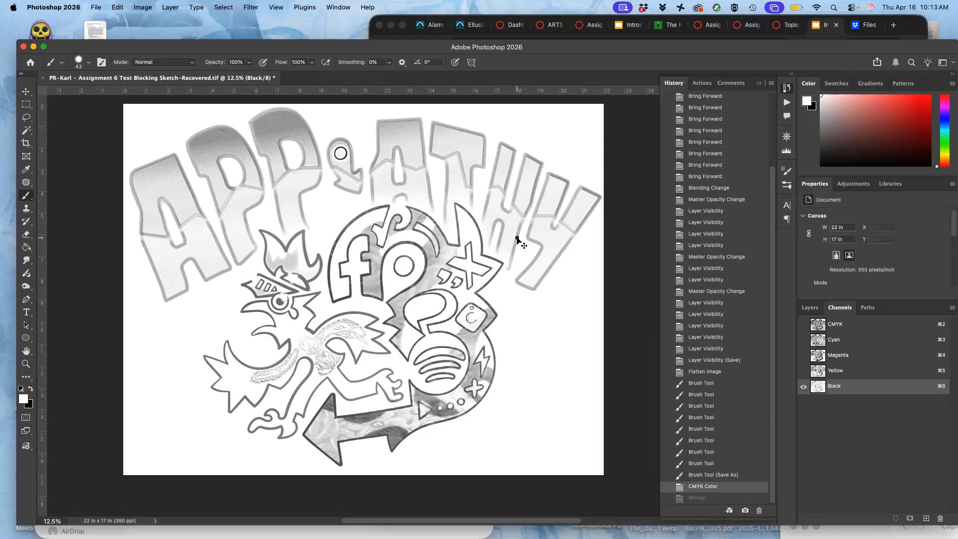
{"action": "key", "text": "super+z"}
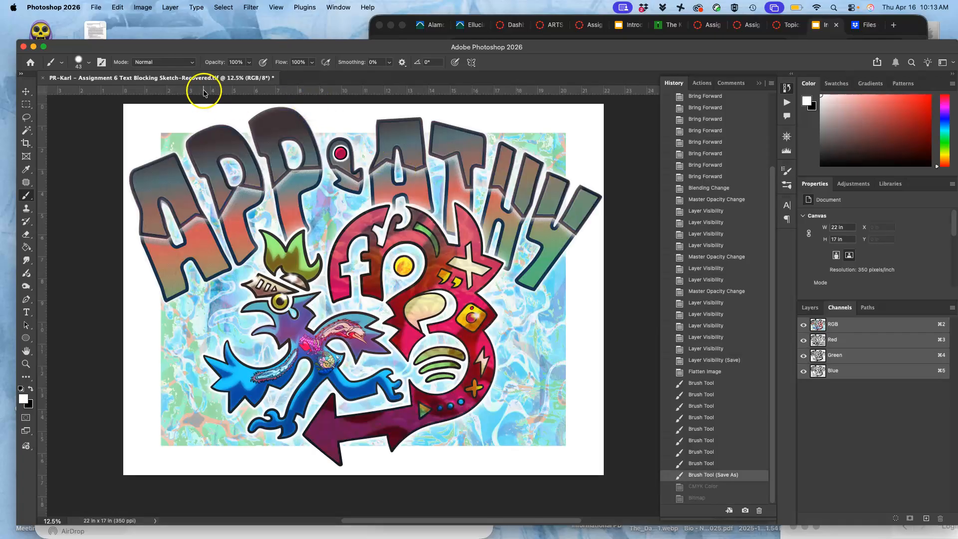
{"action": "left_click", "coordinate": [809, 307]}
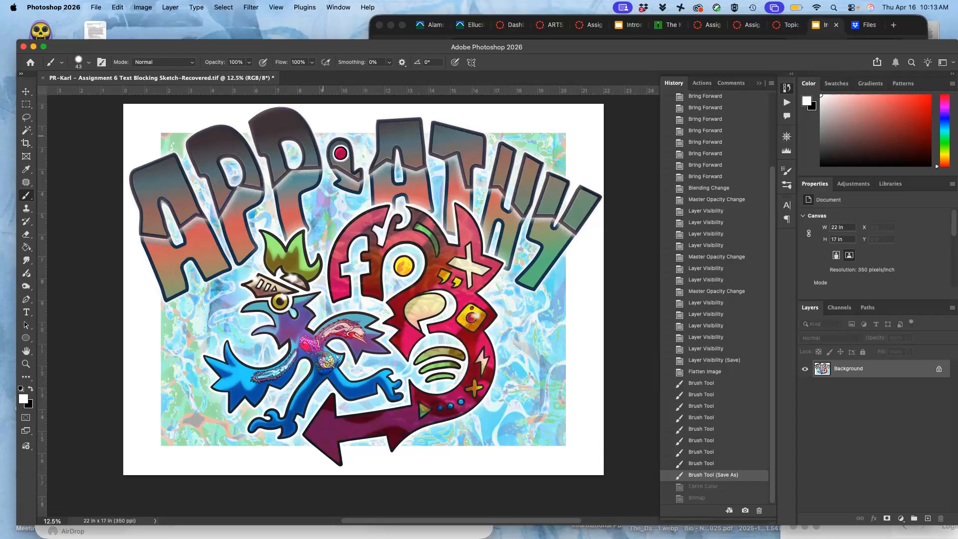
Step: Display the list of recorded actions and collapse the color separation action set
{"action": "left_click", "coordinate": [338, 7]}
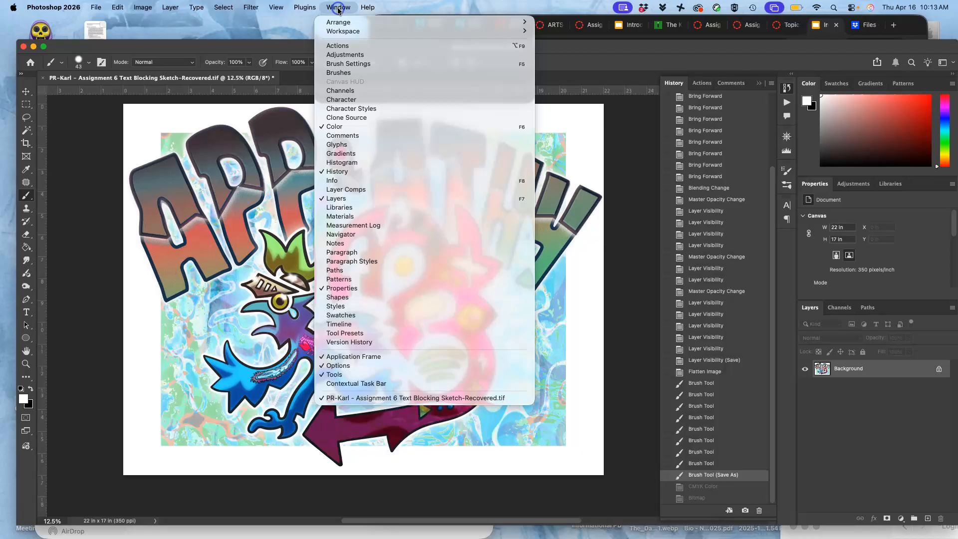
{"action": "left_click", "coordinate": [341, 46]}
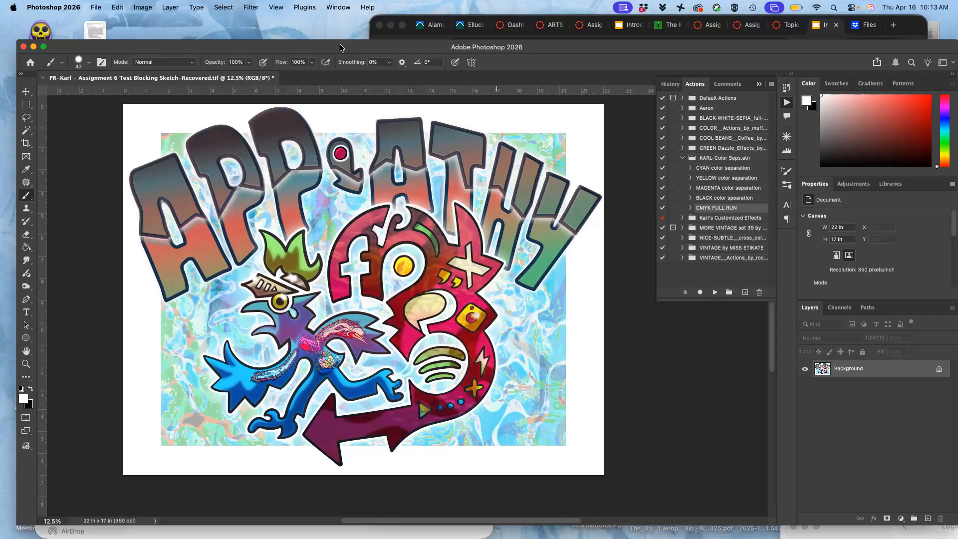
{"action": "left_click", "coordinate": [787, 106]}
{"action": "left_click", "coordinate": [682, 158]}
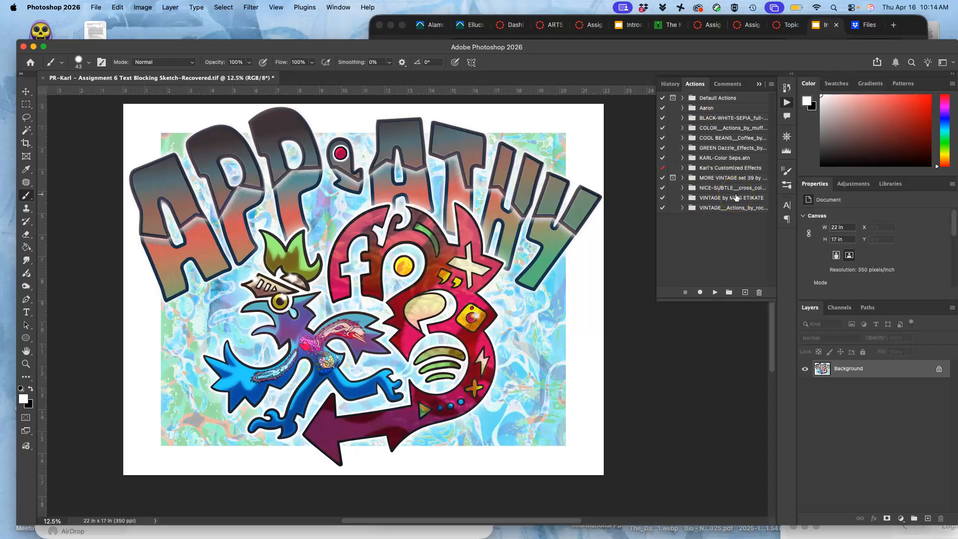
{"action": "key", "text": "super+Tab"}
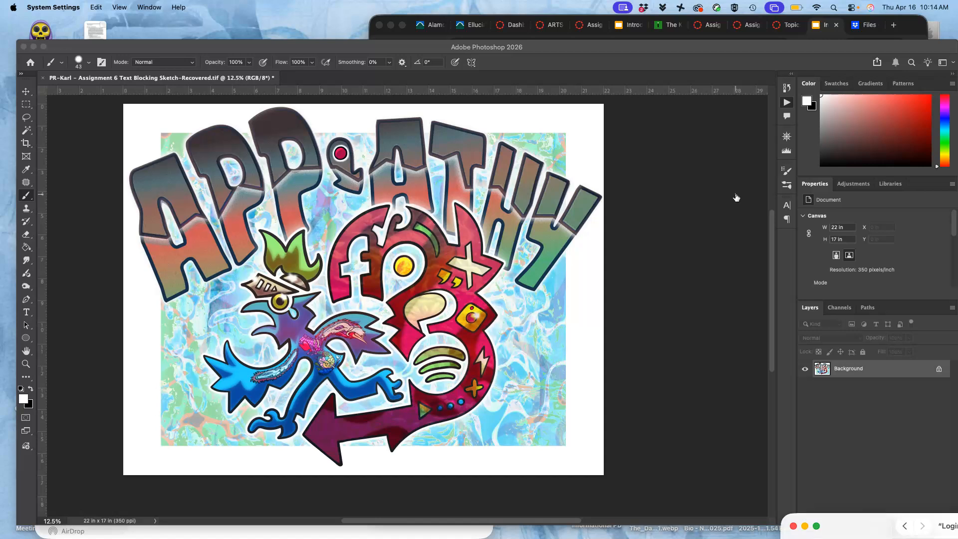
{"action": "left_click", "coordinate": [787, 102]}
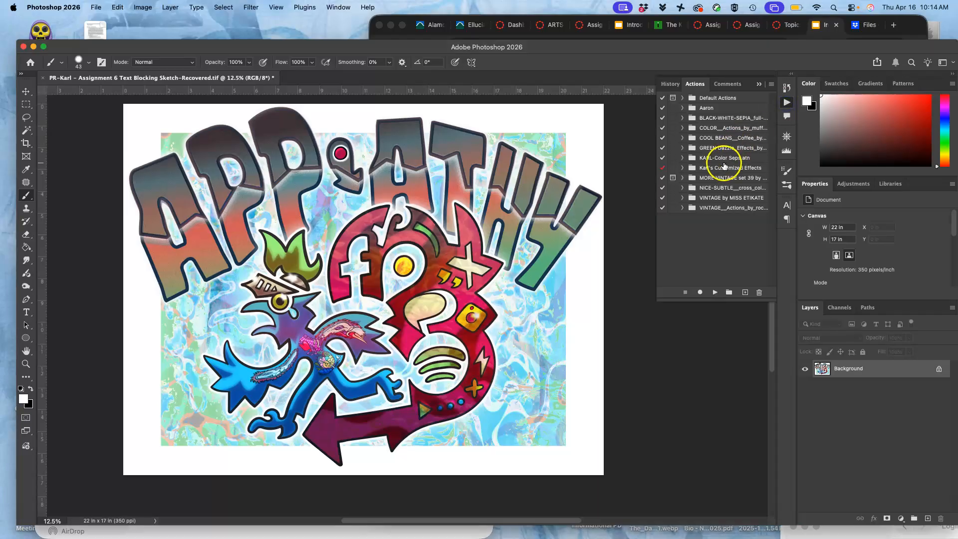
{"action": "key", "text": "super+Tab"}
Step: Expand the color separation action set and play its CMYK FULL RUN action on the RGB artwork
{"action": "left_click", "coordinate": [787, 103]}
{"action": "left_click", "coordinate": [715, 160]}
{"action": "left_click", "coordinate": [682, 158]}
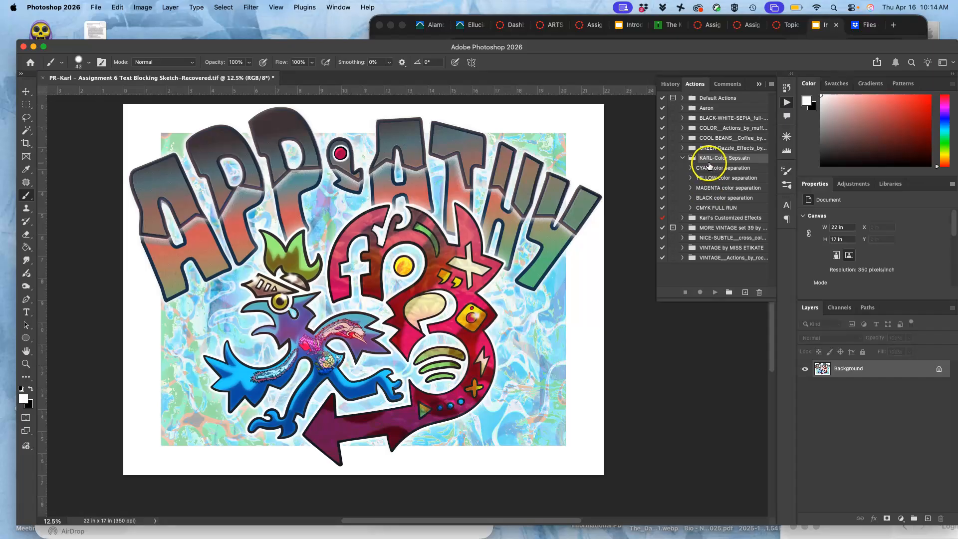
{"action": "left_click", "coordinate": [713, 207]}
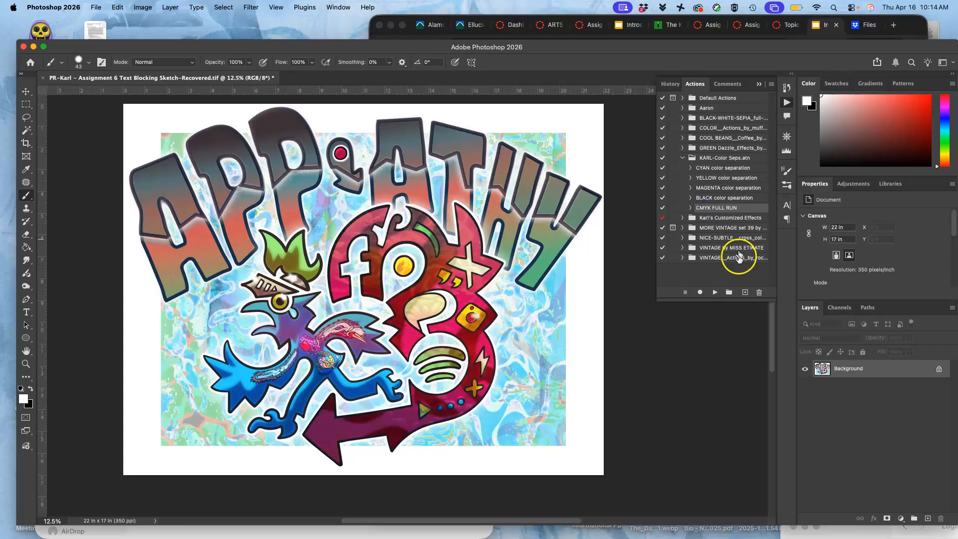
{"action": "left_click", "coordinate": [714, 292]}
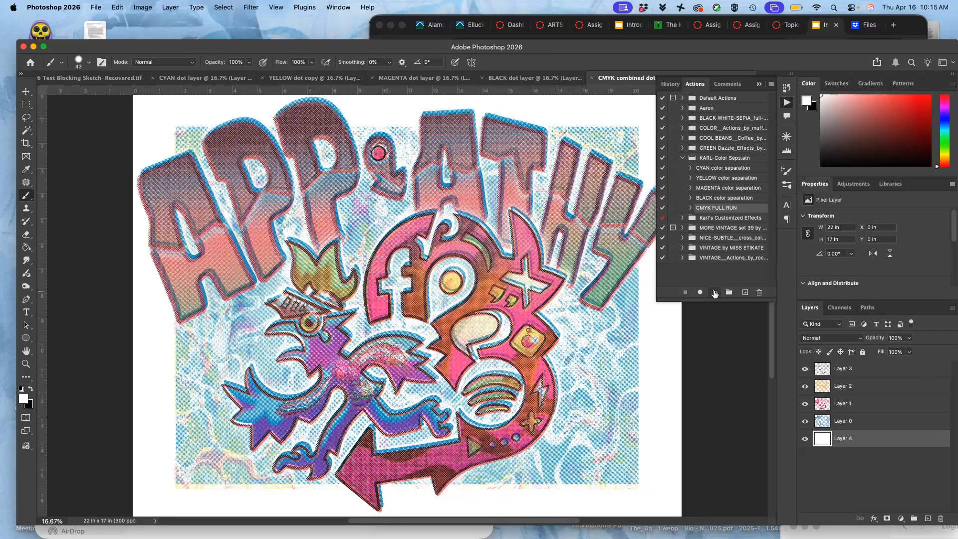
Step: Look over the combined CMYK dot document, the original artwork and the CYAN dot layer document
{"action": "key", "text": "super+equal"}
{"action": "key", "text": "super+minus"}
{"action": "key", "text": "super+minus"}
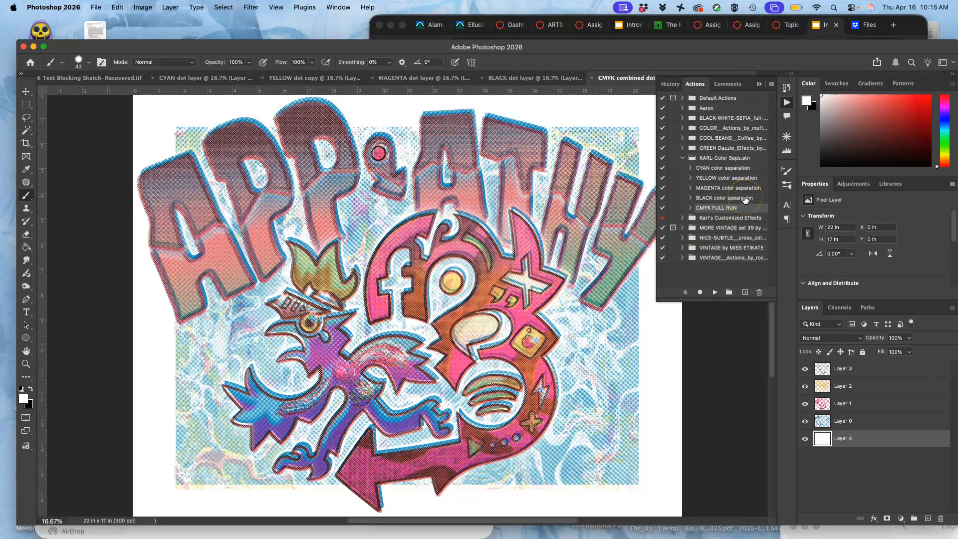
{"action": "left_click", "coordinate": [93, 77]}
{"action": "left_click", "coordinate": [309, 79]}
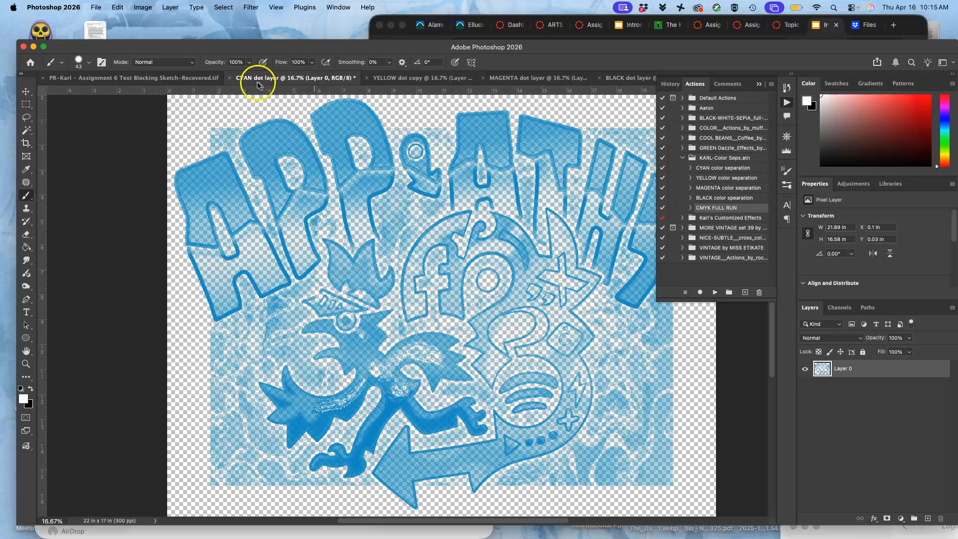
Step: Close the CYAN, YELLOW, MAGENTA and BLACK dot documents one by one without saving them
{"action": "left_click", "coordinate": [229, 78]}
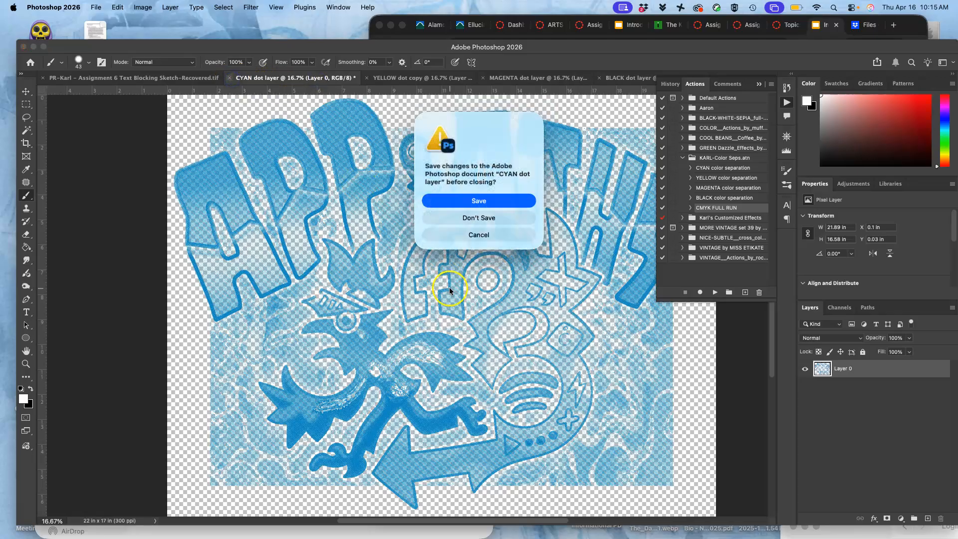
{"action": "left_click", "coordinate": [462, 220]}
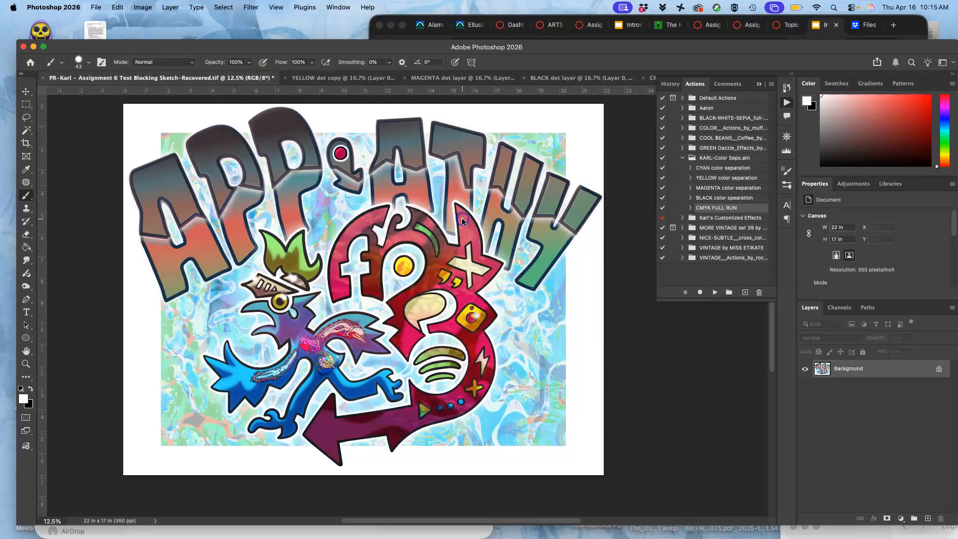
{"action": "left_click", "coordinate": [287, 80]}
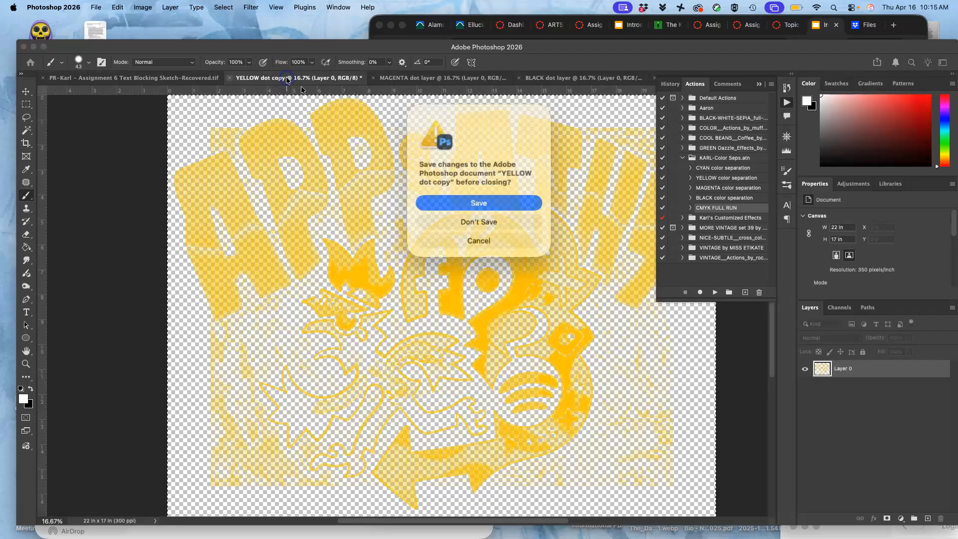
{"action": "left_click", "coordinate": [460, 219]}
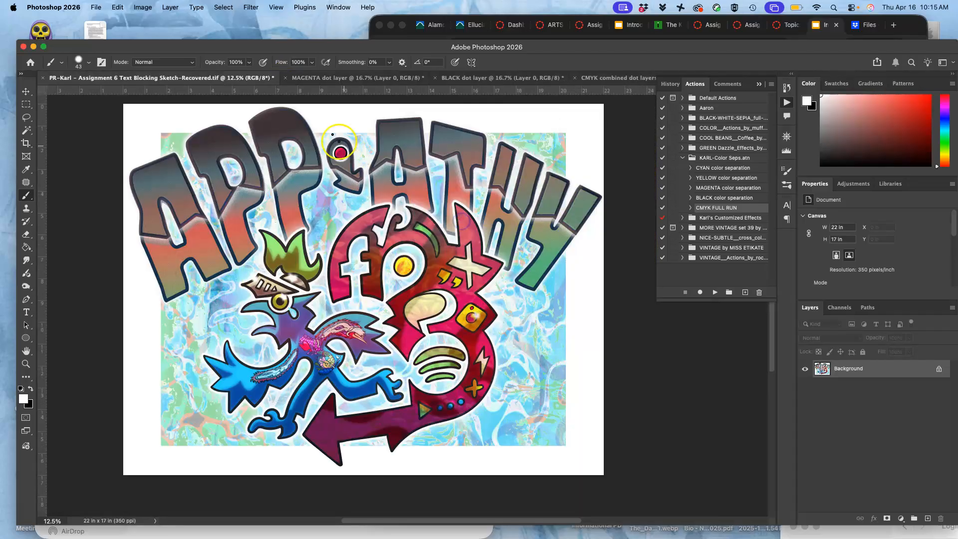
{"action": "left_click", "coordinate": [287, 78]}
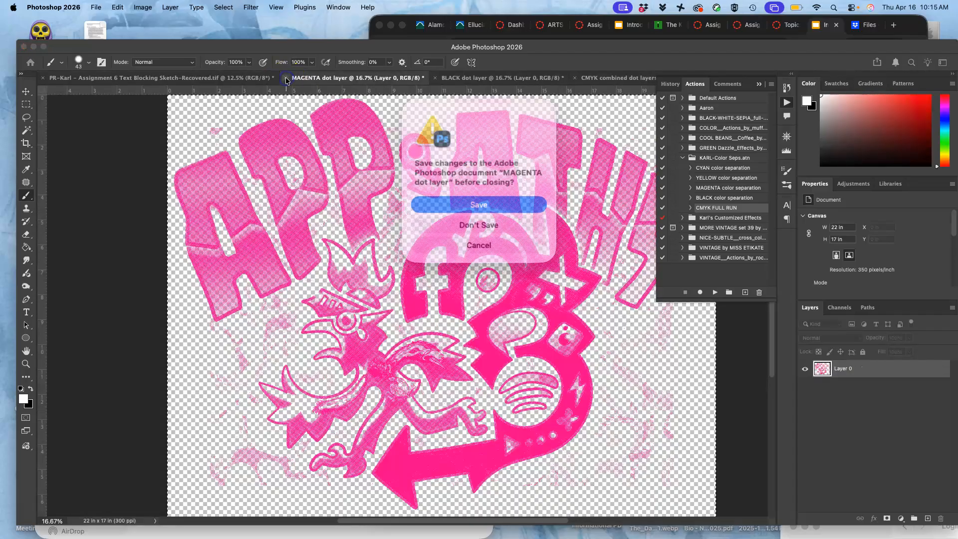
{"action": "left_click", "coordinate": [486, 218]}
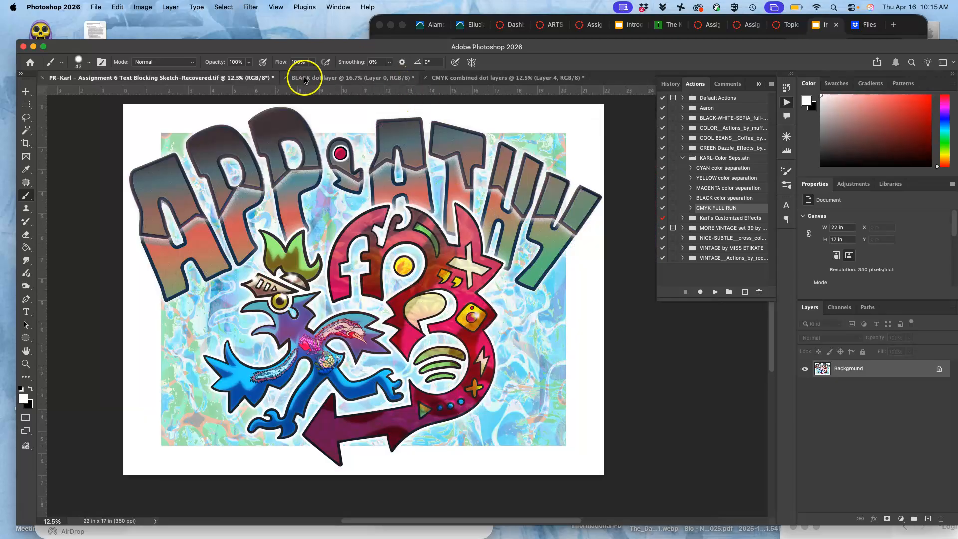
{"action": "left_click", "coordinate": [286, 78]}
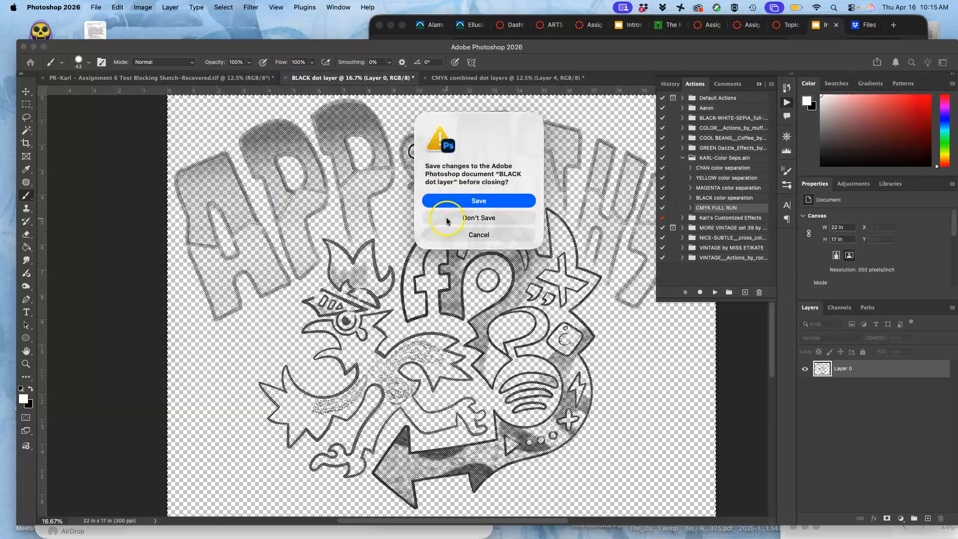
{"action": "left_click", "coordinate": [453, 216]}
Step: In the CMYK combined dot layers document, hide Layers 3, 2, 1 and 0 so only the white Layer 4 shows
{"action": "left_click", "coordinate": [375, 78]}
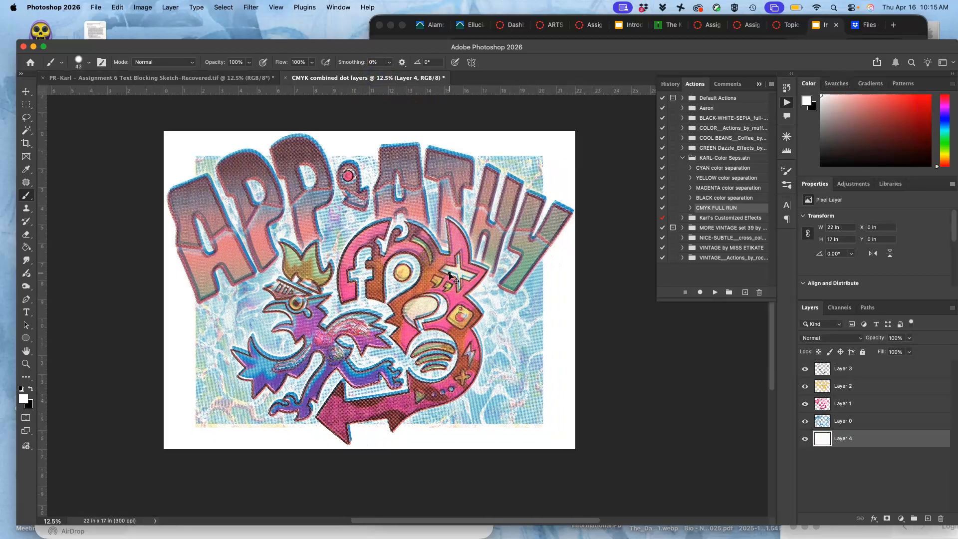
{"action": "scroll", "coordinate": [449, 274], "scroll_direction": "up", "scroll_amount": 5}
{"action": "scroll", "coordinate": [449, 273], "scroll_direction": "up", "scroll_amount": 3}
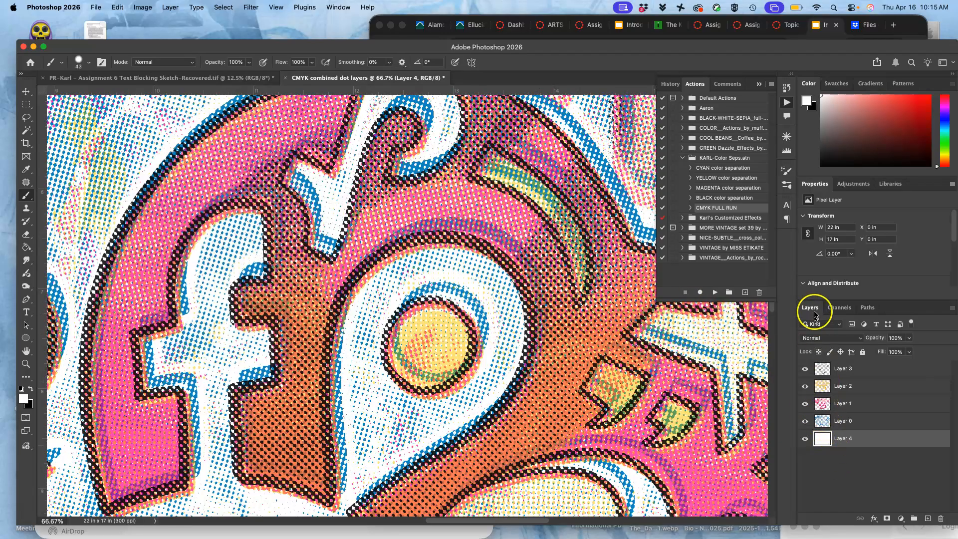
{"action": "left_click", "coordinate": [805, 368]}
{"action": "left_click", "coordinate": [805, 385]}
{"action": "left_click", "coordinate": [805, 404]}
{"action": "left_click", "coordinate": [805, 420]}
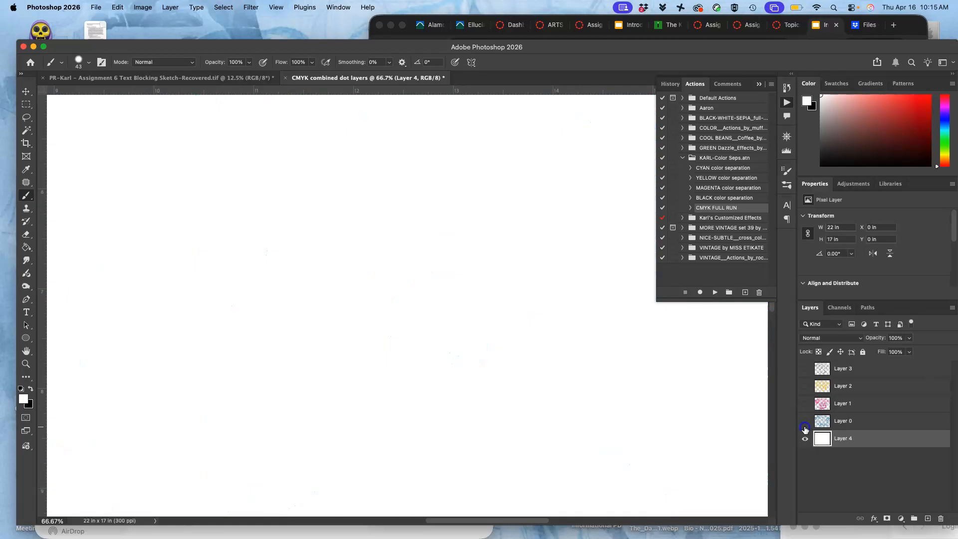
Step: Show the cyan Layer 0, magenta Layer 1 and yellow Layer 2 in turn, toggling the black Layer 3 on and off
{"action": "left_click", "coordinate": [805, 421]}
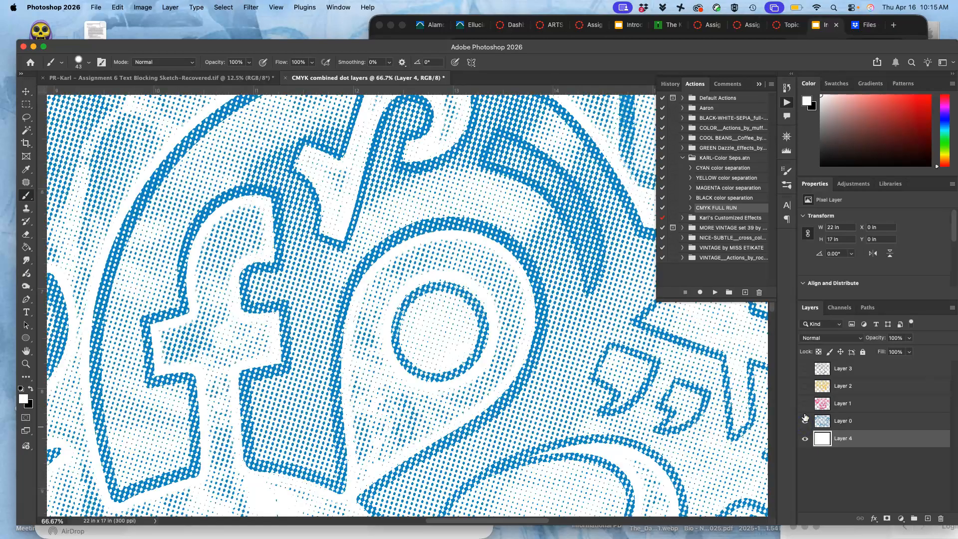
{"action": "left_click", "coordinate": [805, 421]}
{"action": "left_click", "coordinate": [805, 420]}
{"action": "left_click", "coordinate": [805, 403]}
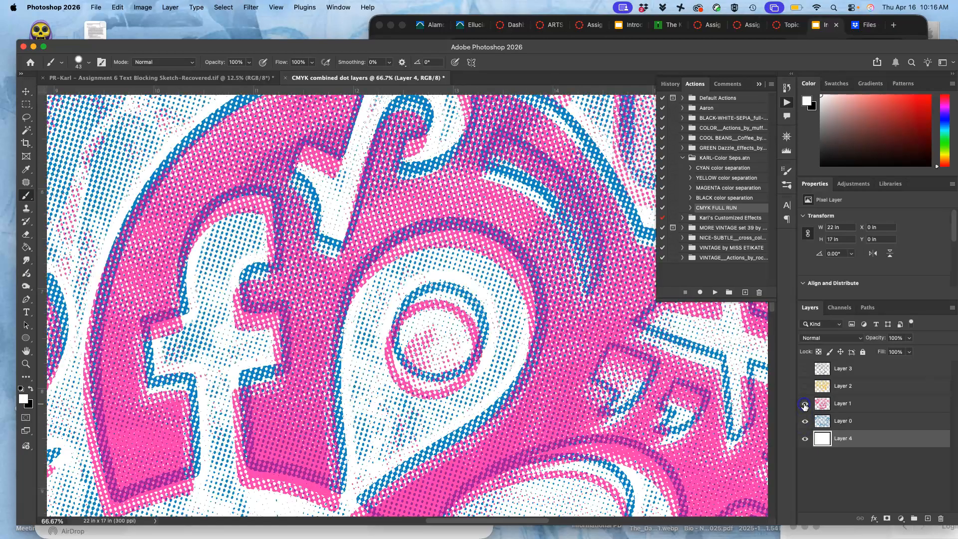
{"action": "left_click", "coordinate": [805, 385]}
{"action": "left_click", "coordinate": [805, 368]}
{"action": "left_click", "coordinate": [805, 369]}
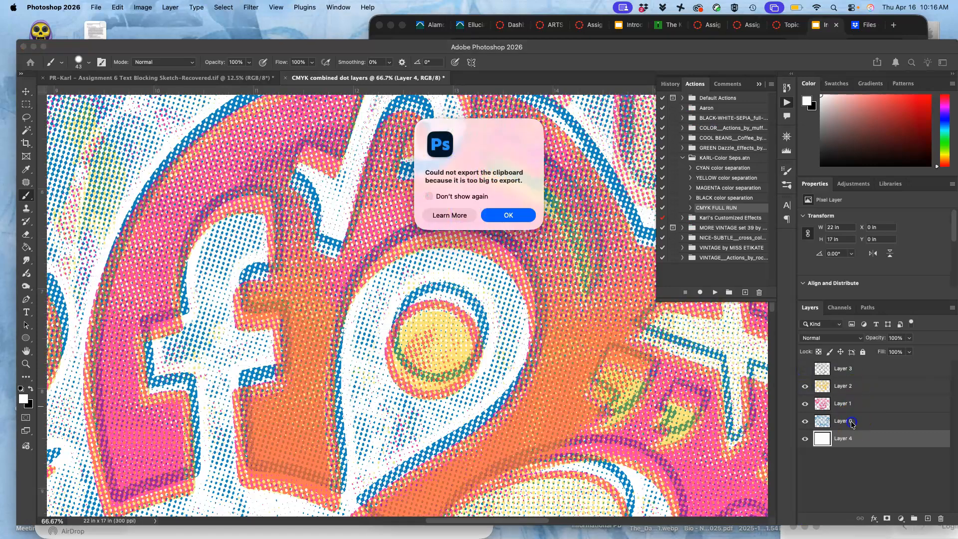
Step: Dismiss the clipboard message, select Layer 0 and show the black dots of Layer 3, toggling them once to compare
{"action": "left_click", "coordinate": [509, 216]}
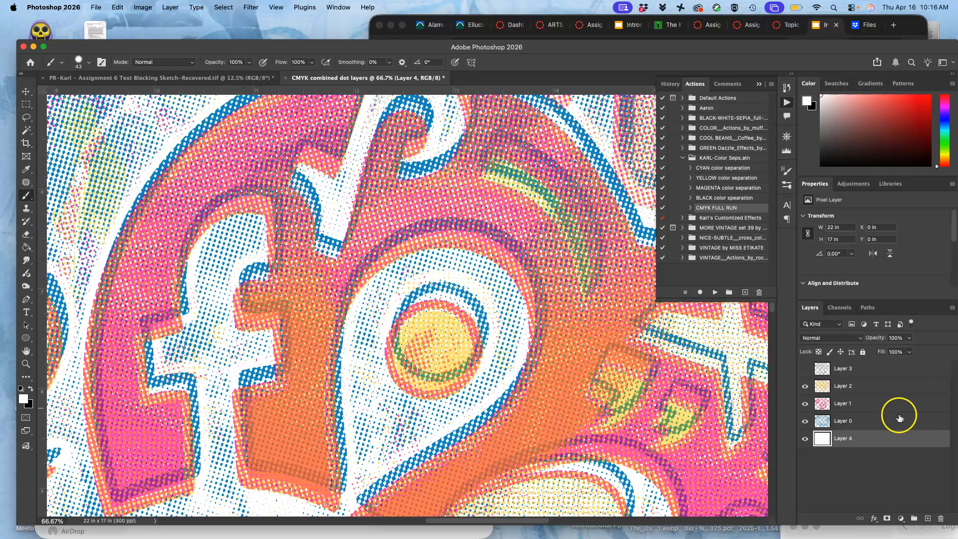
{"action": "left_click", "coordinate": [878, 424]}
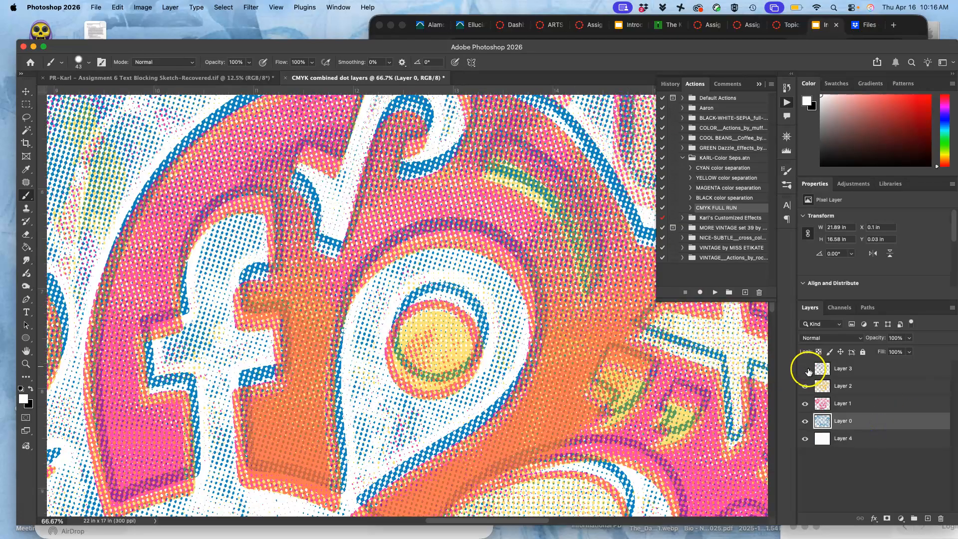
{"action": "left_click", "coordinate": [805, 369]}
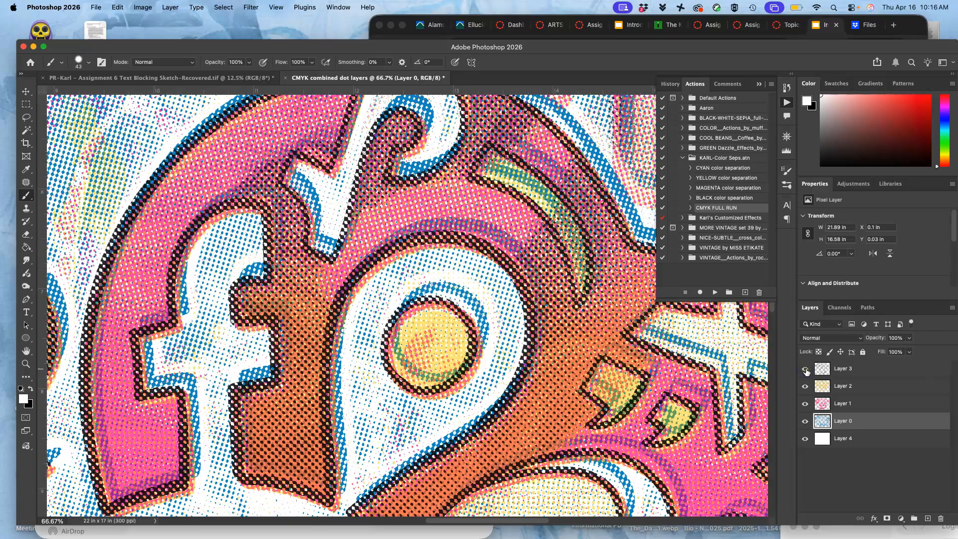
{"action": "left_click", "coordinate": [805, 368]}
{"action": "left_click", "coordinate": [805, 369]}
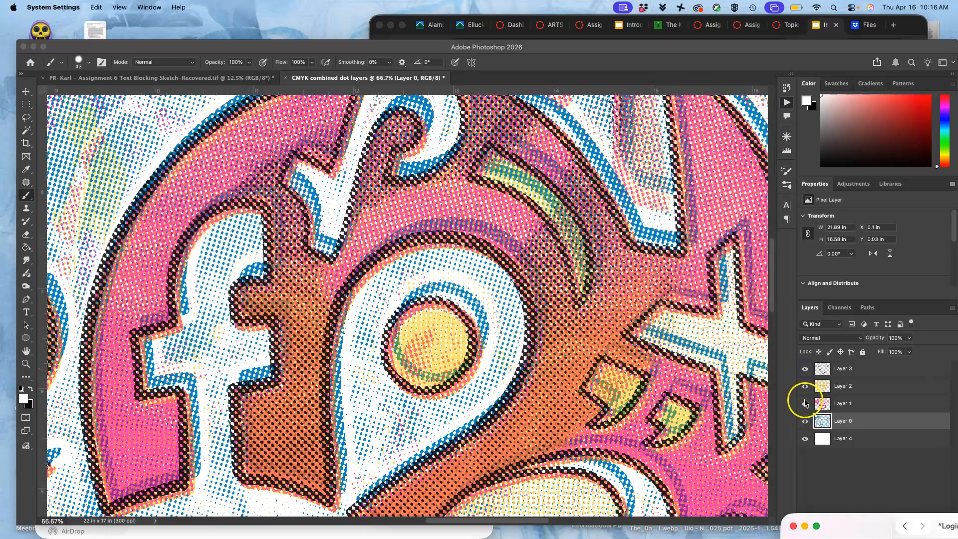
Step: Hide the magenta Layer 1 and cyan Layer 0 to view only the yellow and black dots over white
{"action": "left_click", "coordinate": [805, 403]}
{"action": "left_click", "coordinate": [804, 421]}
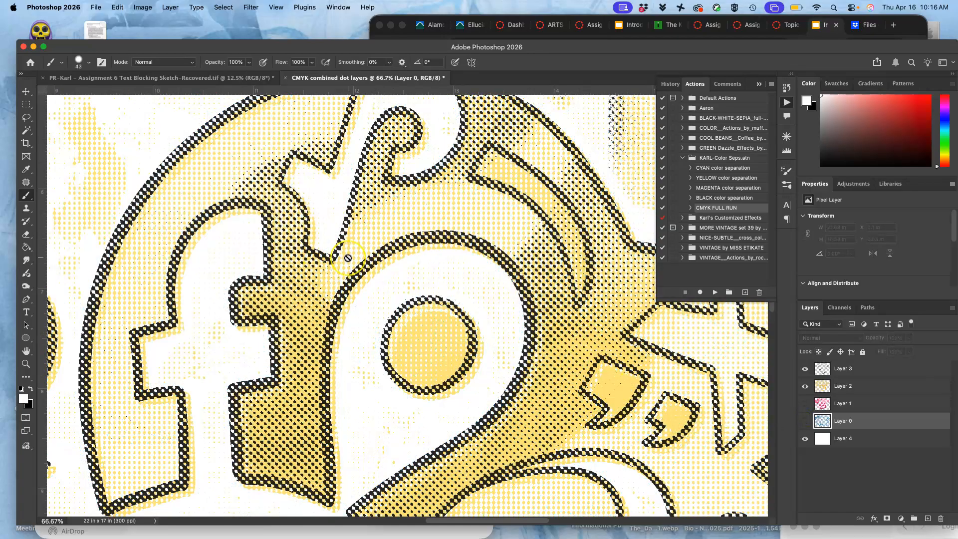
{"action": "scroll", "coordinate": [346, 252], "scroll_direction": "up", "scroll_amount": 2}
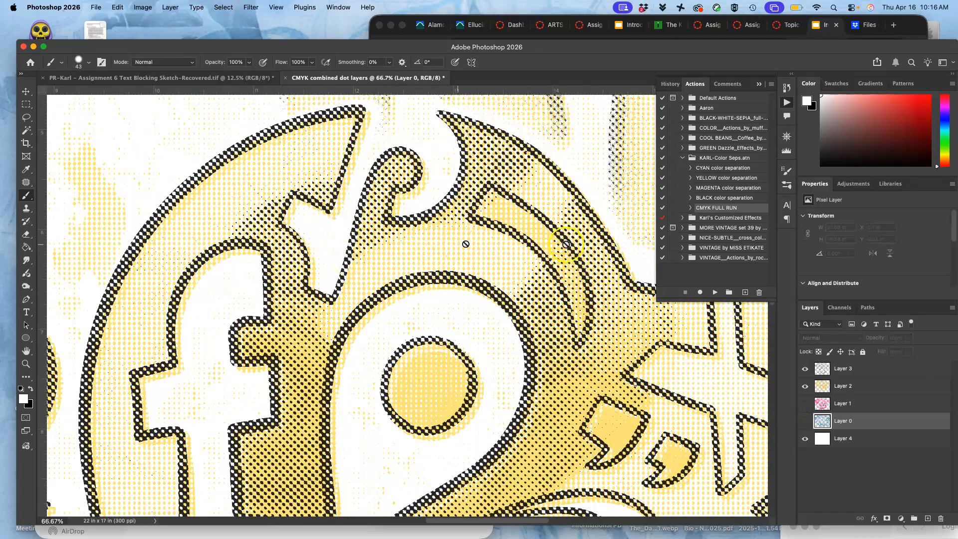
Step: Nudge the yellow Layer 2 left and up to about X 0.03 in, Y 0.18 in, lining its dots up with the black outlines
{"action": "left_click", "coordinate": [840, 385]}
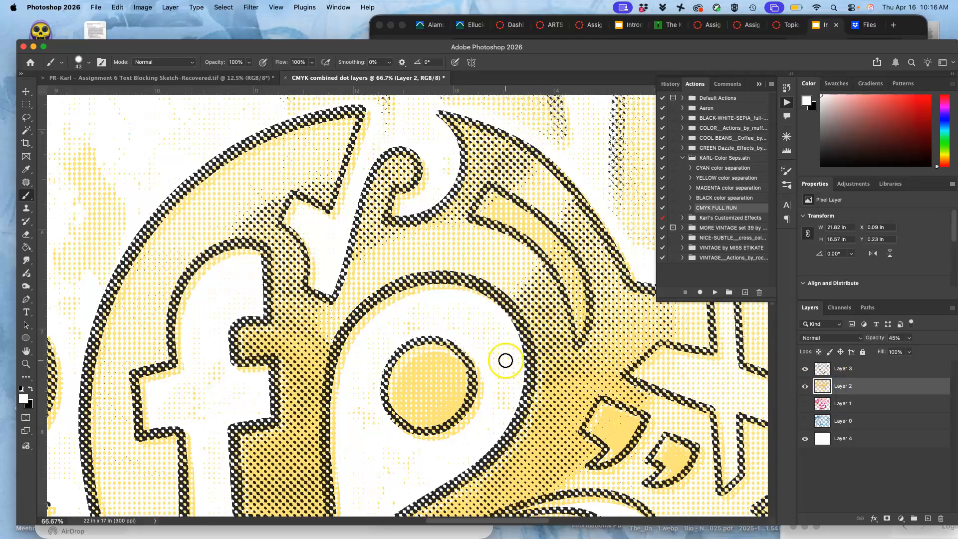
{"action": "left_click", "coordinate": [26, 92]}
{"action": "key", "text": "Left"}
{"action": "key", "text": "Left"}
{"action": "key", "text": "Left"}
{"action": "key", "text": "Left"}
{"action": "key", "text": "Left"}
{"action": "key", "text": "Left"}
{"action": "key", "text": "Left"}
{"action": "key", "text": "Left"}
{"action": "key", "text": "Left"}
{"action": "key", "text": "Left"}
{"action": "key", "text": "Left"}
{"action": "key", "text": "Left"}
{"action": "key", "text": "Left"}
{"action": "key", "text": "Left"}
{"action": "key", "text": "Left"}
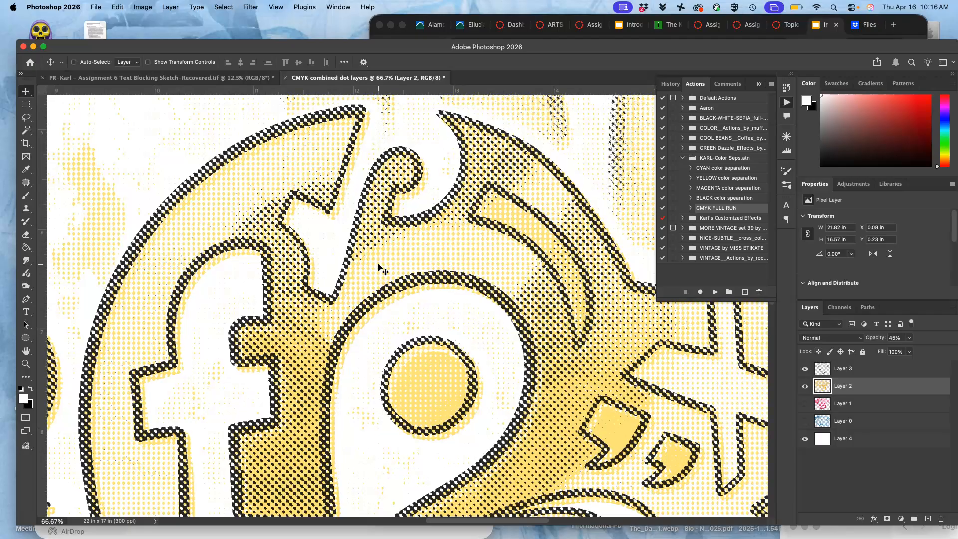
{"action": "key", "text": "Up"}
{"action": "key", "text": "Up"}
{"action": "key", "text": "Up"}
{"action": "key", "text": "Up"}
{"action": "key", "text": "Up"}
{"action": "key", "text": "Up"}
{"action": "key", "text": "Up"}
{"action": "key", "text": "Up"}
{"action": "key", "text": "Up"}
{"action": "key", "text": "Up"}
{"action": "key", "text": "Up"}
{"action": "key", "text": "Up"}
{"action": "key", "text": "Up"}
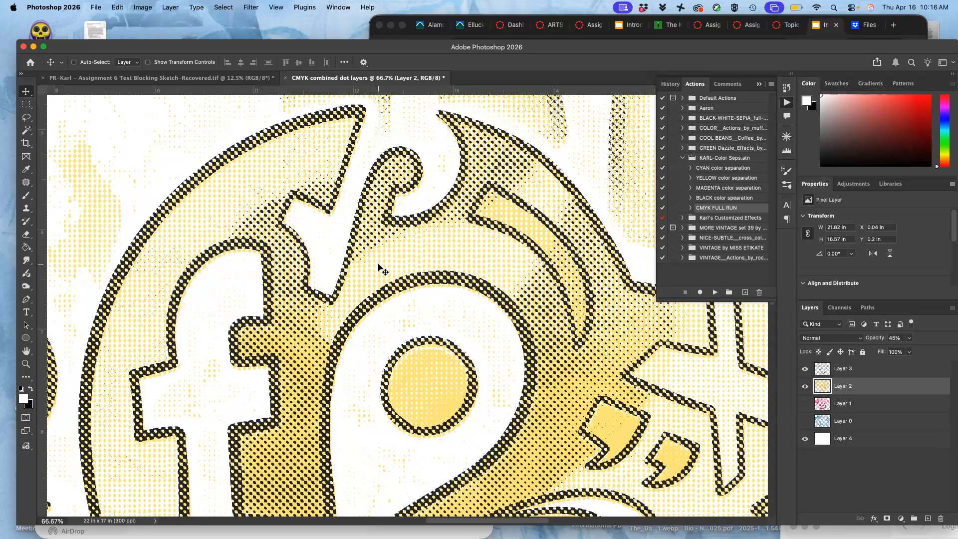
{"action": "key", "text": "Left"}
{"action": "key", "text": "Left"}
{"action": "key", "text": "Left"}
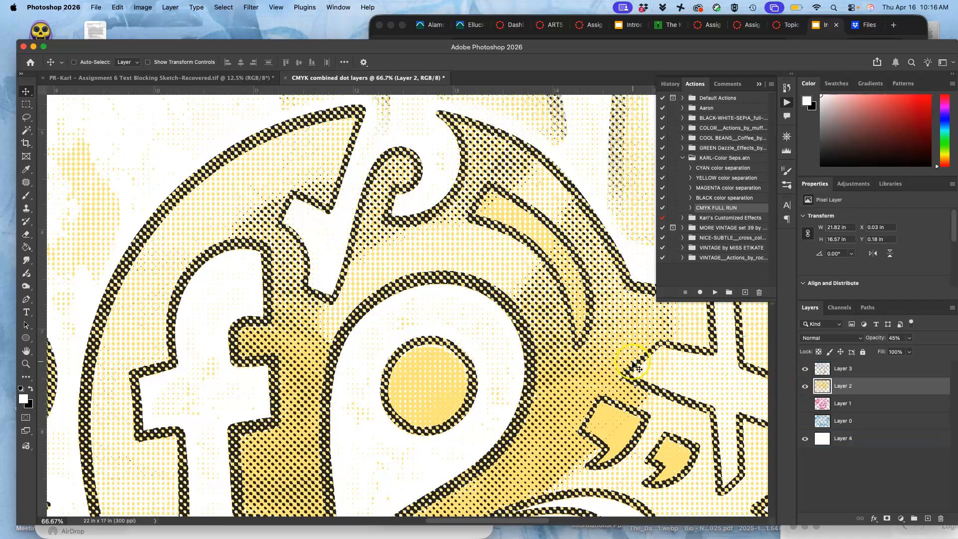
Step: Show the magenta Layer 1 and nudge it left and up to about X 0.03 in, Y 0.19 in to register with the black outlines
{"action": "scroll", "coordinate": [634, 366], "scroll_direction": "up", "scroll_amount": 5}
{"action": "scroll", "coordinate": [633, 366], "scroll_direction": "right", "scroll_amount": 4}
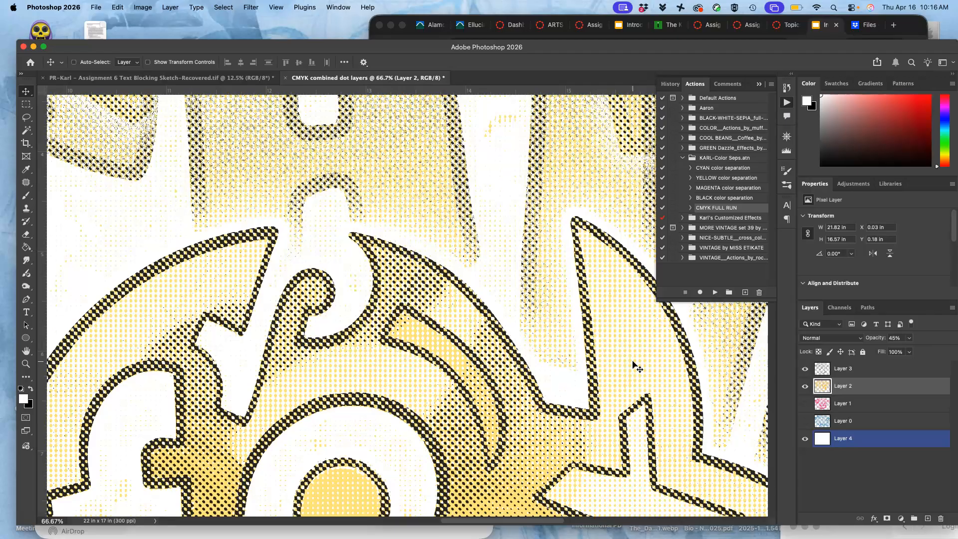
{"action": "left_click", "coordinate": [805, 403]}
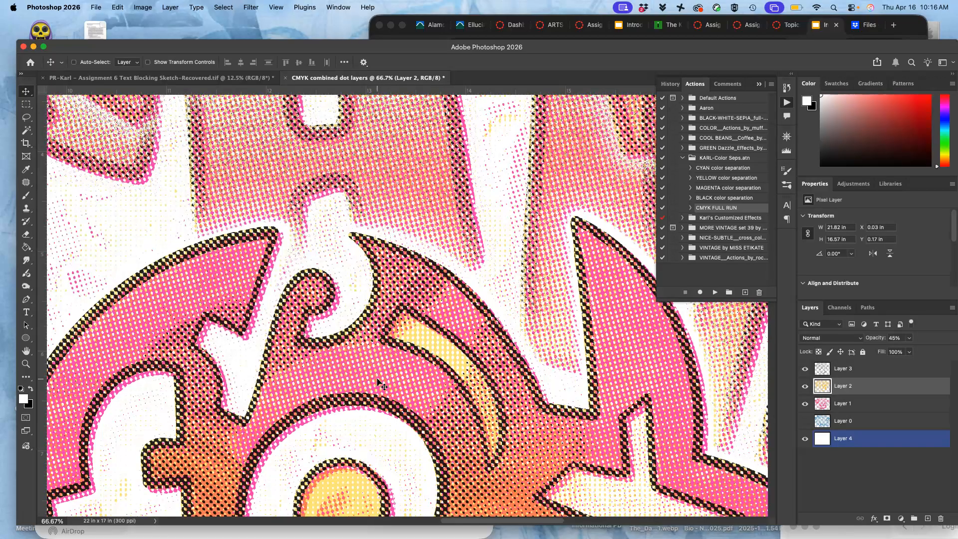
{"action": "left_click", "coordinate": [821, 403]}
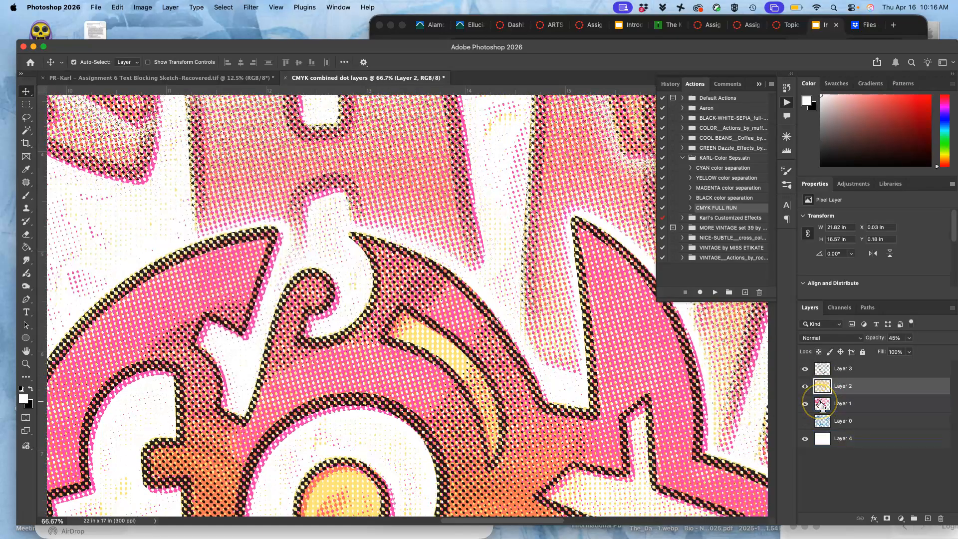
{"action": "left_click", "coordinate": [884, 387]}
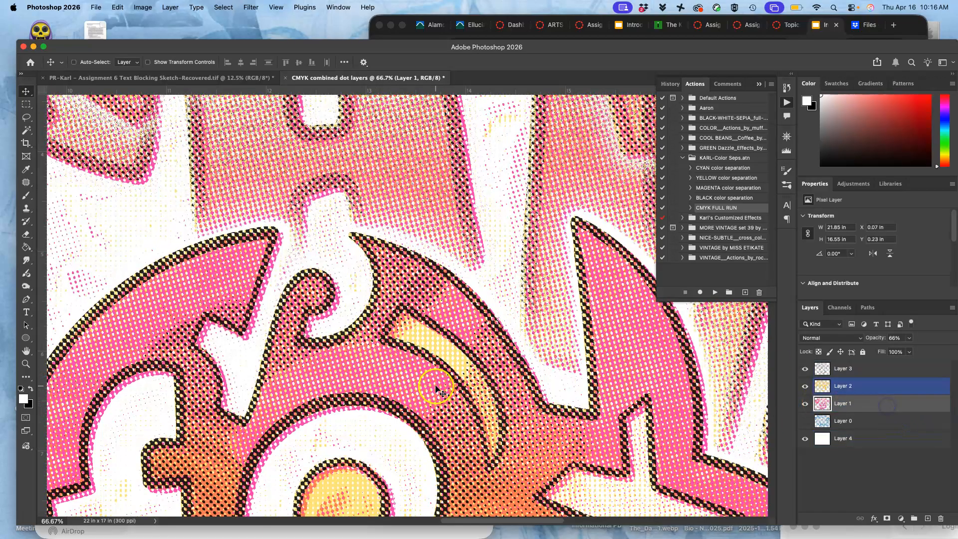
{"action": "key", "text": "Left"}
{"action": "key", "text": "Left"}
{"action": "key", "text": "Left"}
{"action": "key", "text": "Left"}
{"action": "key", "text": "Left"}
{"action": "key", "text": "Left"}
{"action": "key", "text": "Left"}
{"action": "key", "text": "Left"}
{"action": "key", "text": "Left"}
{"action": "key", "text": "Left"}
{"action": "key", "text": "Left"}
{"action": "key", "text": "Left"}
{"action": "key", "text": "Up"}
{"action": "key", "text": "Up"}
{"action": "key", "text": "Up"}
{"action": "key", "text": "Up"}
{"action": "key", "text": "Up"}
{"action": "key", "text": "Up"}
{"action": "key", "text": "Up"}
{"action": "key", "text": "Up"}
{"action": "key", "text": "Up"}
{"action": "key", "text": "Up"}
{"action": "key", "text": "Up"}
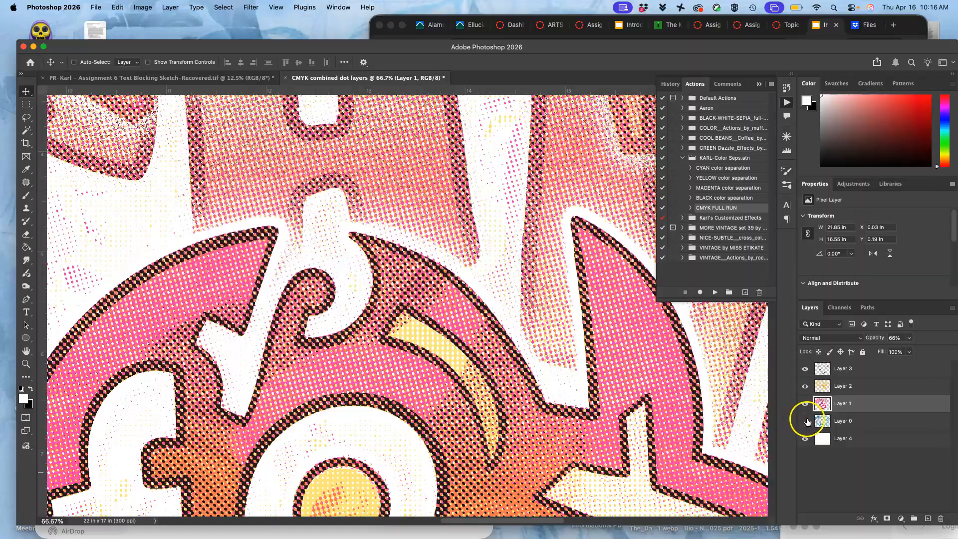
Step: Show the cyan Layer 0 and nudge it left and down to about X -0.01 in, Y 0.16 in to register with the black outlines
{"action": "left_click", "coordinate": [843, 421]}
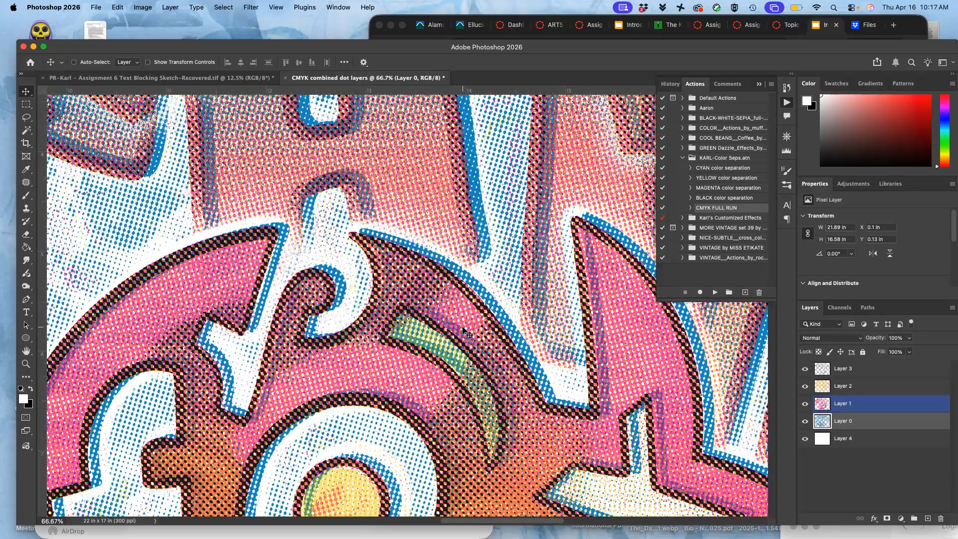
{"action": "key", "text": "Left"}
{"action": "key", "text": "Left"}
{"action": "key", "text": "Left"}
{"action": "key", "text": "Left"}
{"action": "key", "text": "Left"}
{"action": "key", "text": "Left"}
{"action": "key", "text": "Left"}
{"action": "key", "text": "Left"}
{"action": "key", "text": "Left"}
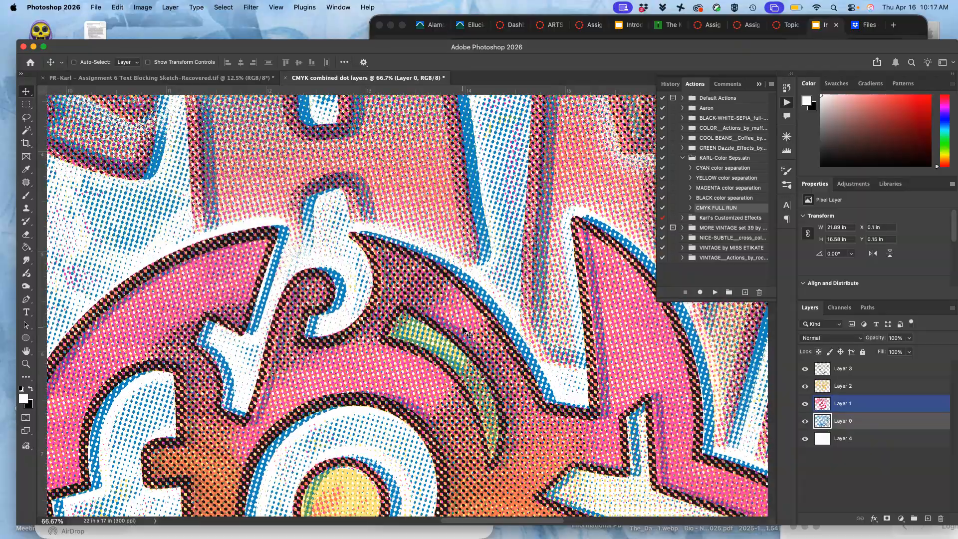
{"action": "key", "text": "Down"}
{"action": "key", "text": "Down"}
{"action": "key", "text": "Down"}
{"action": "key", "text": "Left"}
{"action": "key", "text": "Left"}
{"action": "key", "text": "Left"}
{"action": "key", "text": "Left"}
{"action": "key", "text": "Left"}
{"action": "key", "text": "Left"}
{"action": "key", "text": "Left"}
{"action": "key", "text": "Left"}
{"action": "key", "text": "Left"}
{"action": "key", "text": "Left"}
{"action": "key", "text": "Left"}
{"action": "key", "text": "Left"}
{"action": "key", "text": "Left"}
{"action": "key", "text": "Left"}
{"action": "key", "text": "Left"}
{"action": "key", "text": "Left"}
{"action": "key", "text": "Left"}
{"action": "key", "text": "Left"}
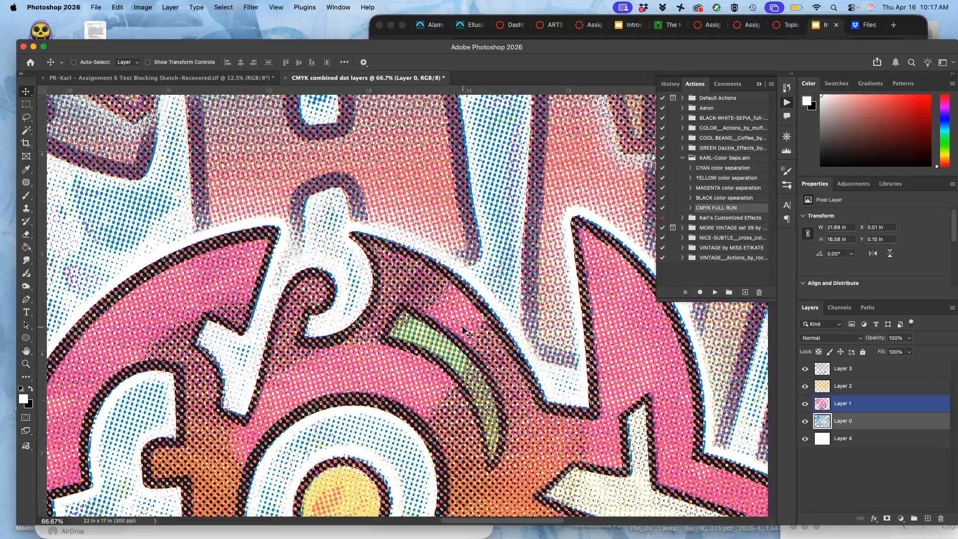
{"action": "key", "text": "Left"}
{"action": "key", "text": "Left"}
{"action": "key", "text": "Left"}
{"action": "key", "text": "Left"}
{"action": "key", "text": "Left"}
{"action": "key", "text": "Left"}
{"action": "key", "text": "Down"}
{"action": "key", "text": "Down"}
{"action": "key", "text": "Down"}
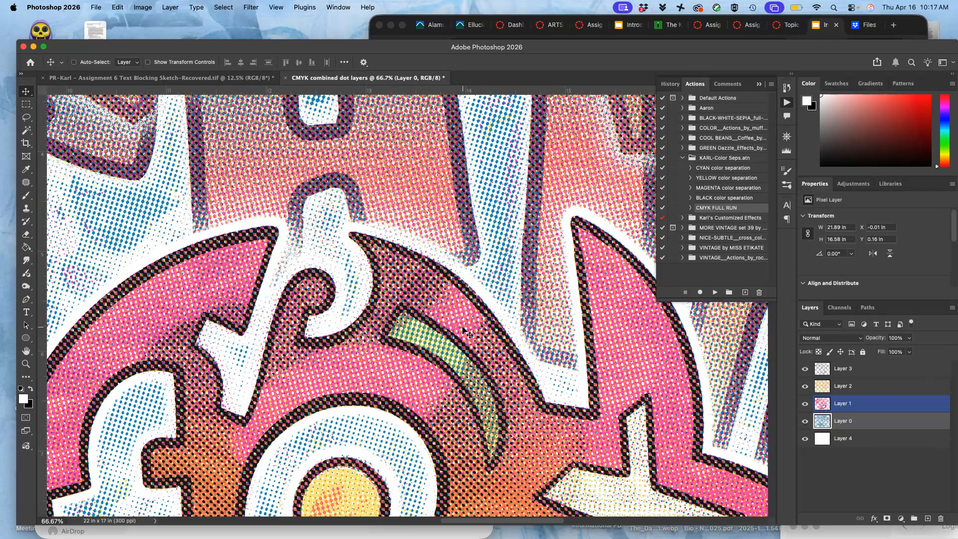
Step: Examine the registered dot layers across the whole artwork, and up close at 100% around the question mark shape
{"action": "key", "text": "super+minus"}
{"action": "key", "text": "super+minus"}
{"action": "key", "text": "super+minus"}
{"action": "key", "text": "super+minus"}
{"action": "key", "text": "super+minus"}
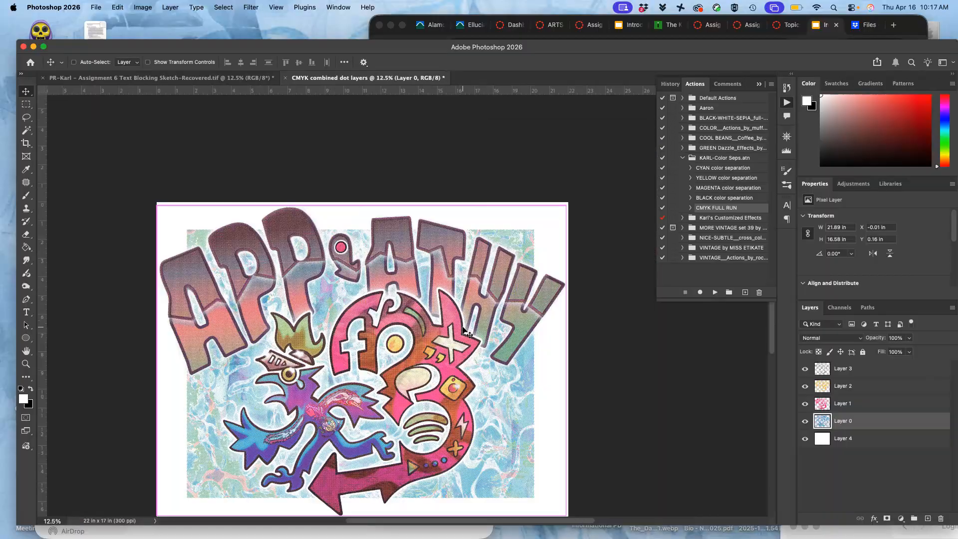
{"action": "scroll", "coordinate": [463, 329], "scroll_direction": "down", "scroll_amount": 3}
{"action": "scroll", "coordinate": [463, 330], "scroll_direction": "left", "scroll_amount": 1}
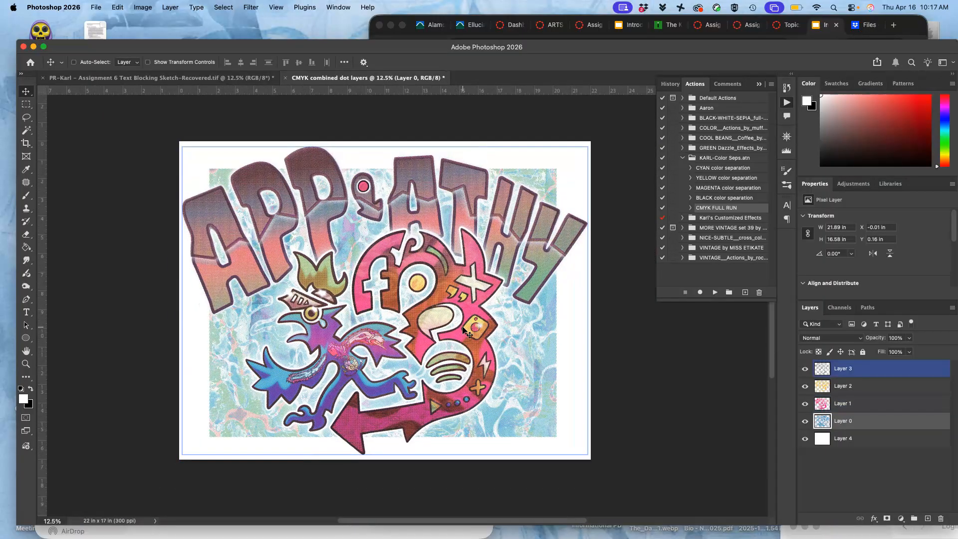
{"action": "key", "text": "super+equal"}
{"action": "key", "text": "super+equal"}
{"action": "key", "text": "super+equal"}
{"action": "key", "text": "super+equal"}
{"action": "key", "text": "super+equal"}
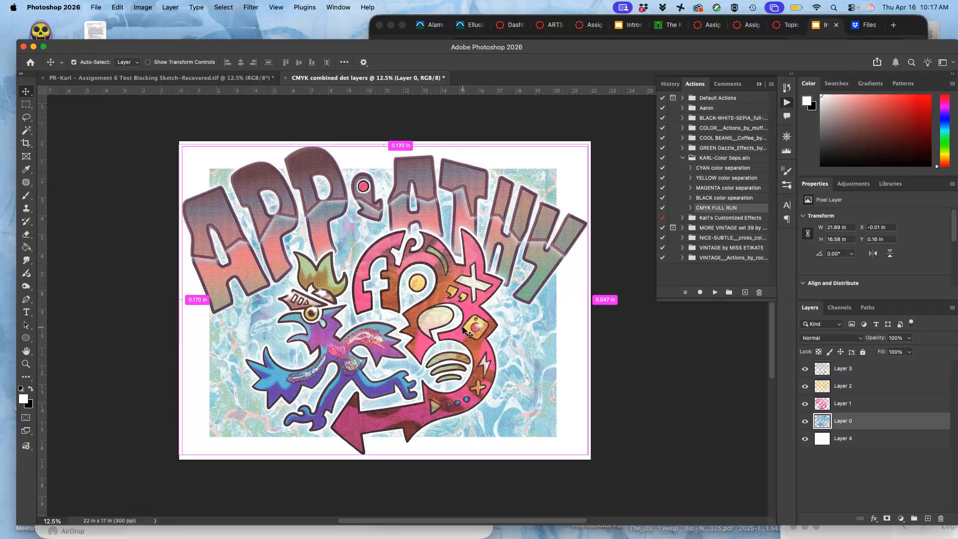
{"action": "key", "text": "super+equal"}
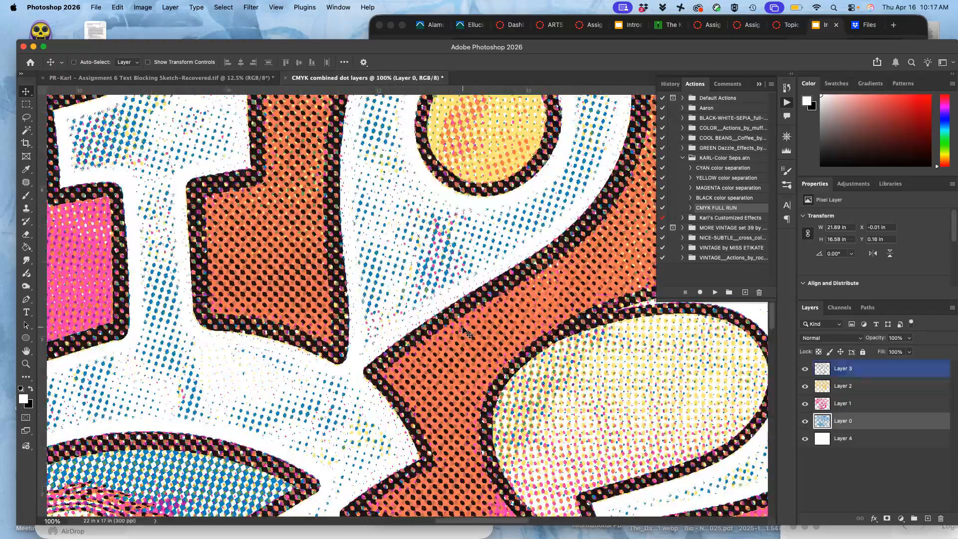
Step: Shift the yellow Layer 2 slightly up and back down to compare its registration with the black dots
{"action": "left_click", "coordinate": [856, 385]}
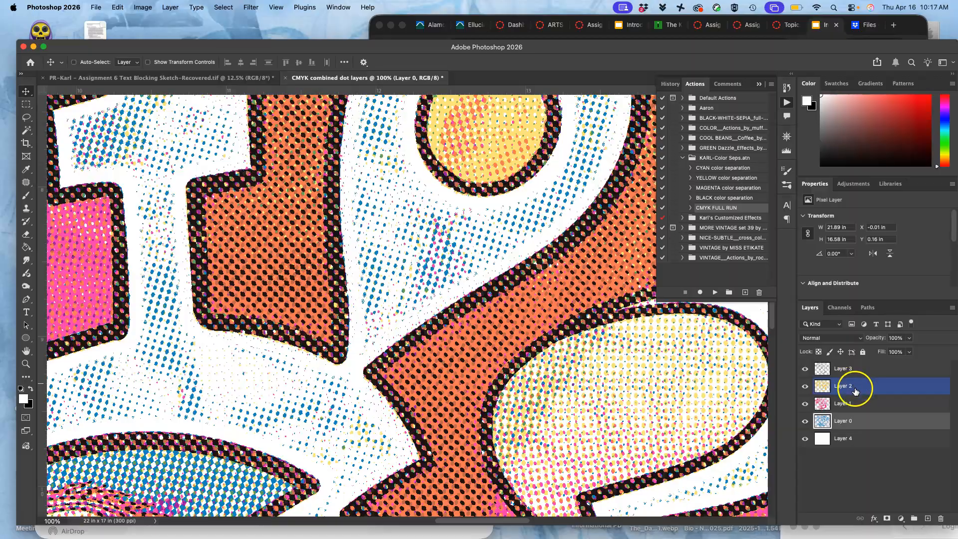
{"action": "left_click", "coordinate": [856, 389]}
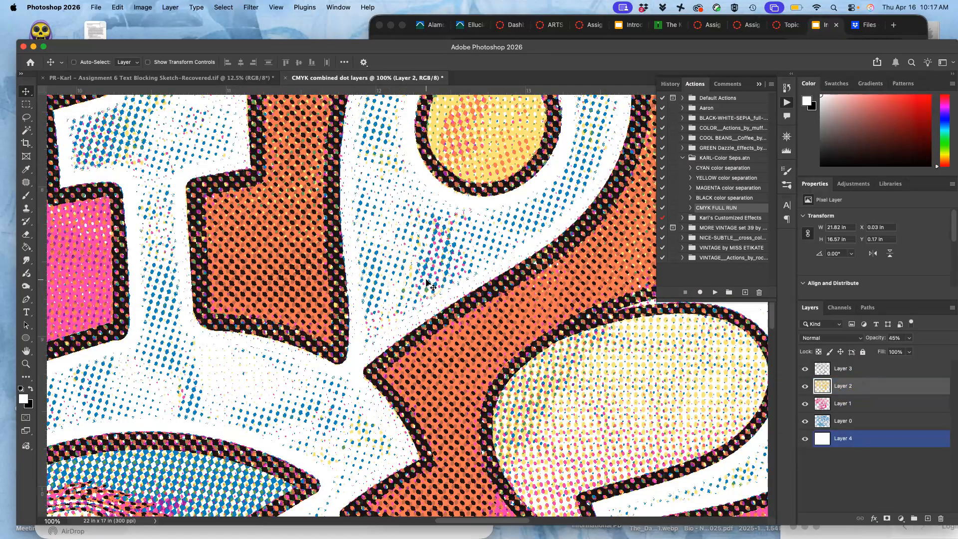
{"action": "key", "text": "Up"}
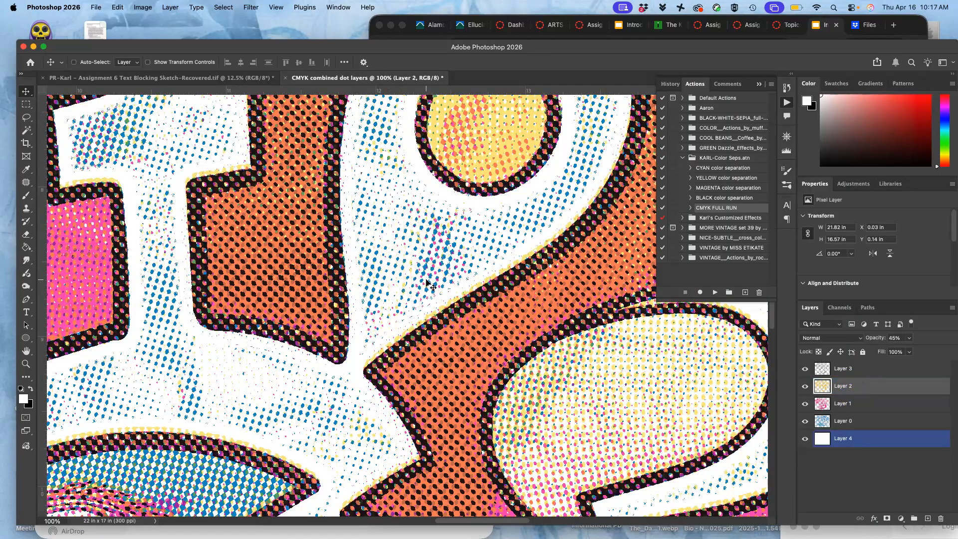
{"action": "key", "text": "Down"}
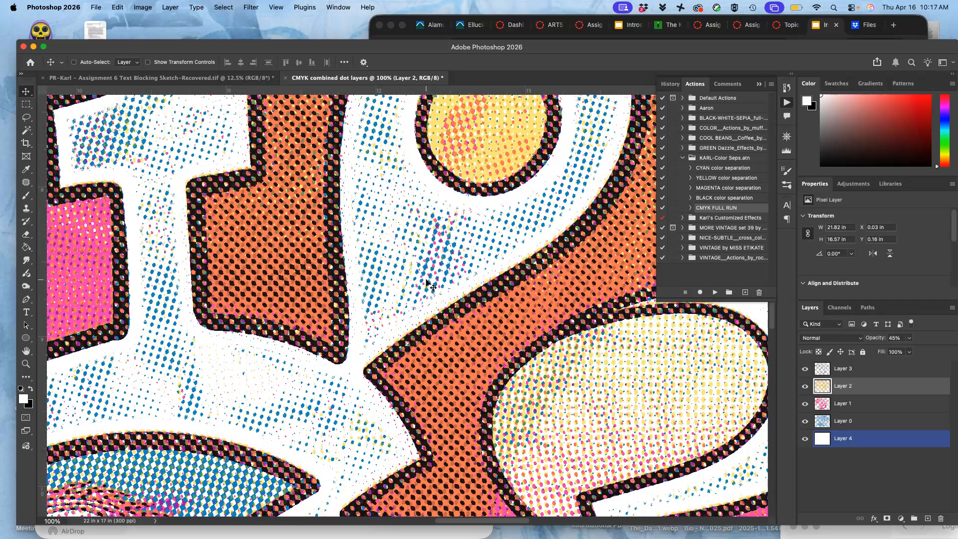
Step: Hide the magenta and cyan layers, toggle the black Layer 3 to compare the yellow dots, and show all colour layers again
{"action": "left_click", "coordinate": [805, 403]}
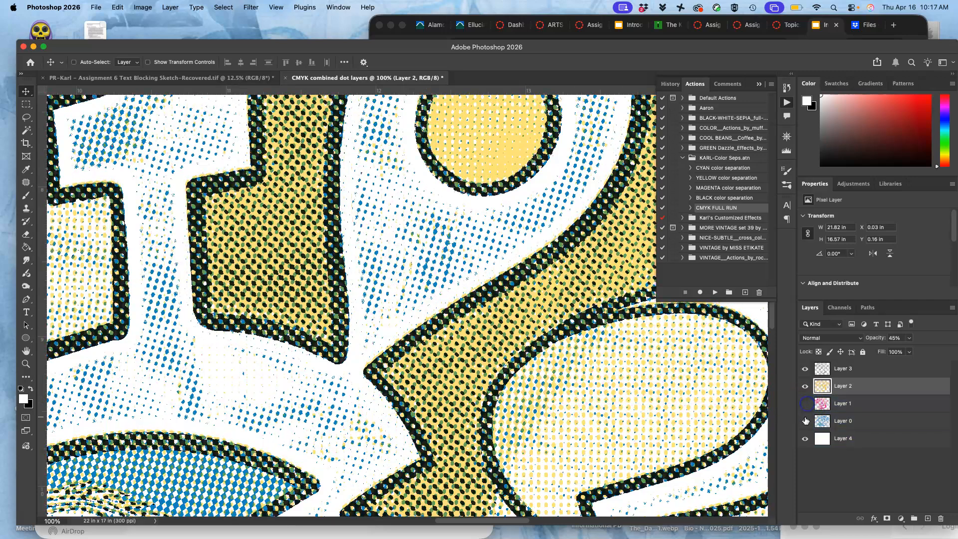
{"action": "left_click", "coordinate": [805, 420]}
{"action": "left_click", "coordinate": [807, 373]}
{"action": "left_click", "coordinate": [806, 370]}
{"action": "left_click", "coordinate": [805, 370]}
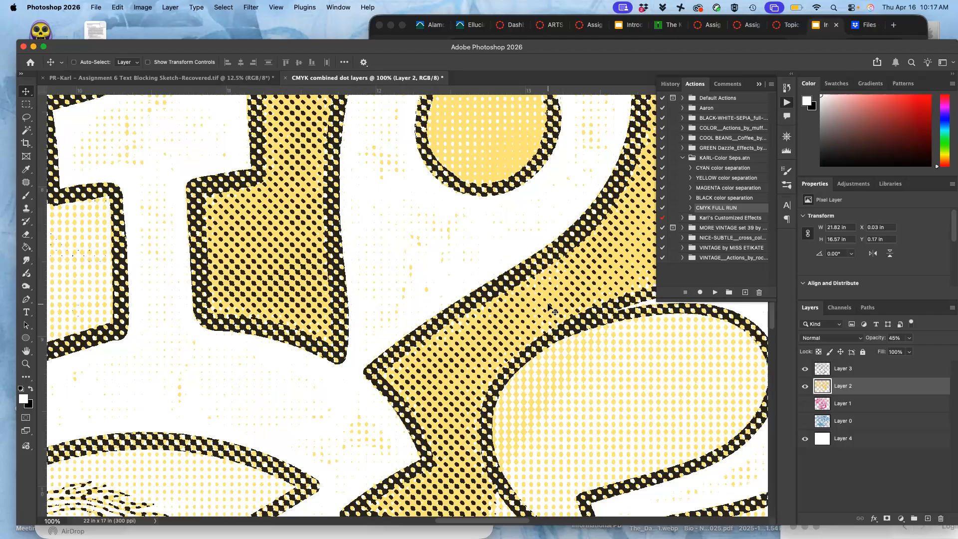
{"action": "left_click", "coordinate": [805, 403]}
{"action": "left_click", "coordinate": [804, 422]}
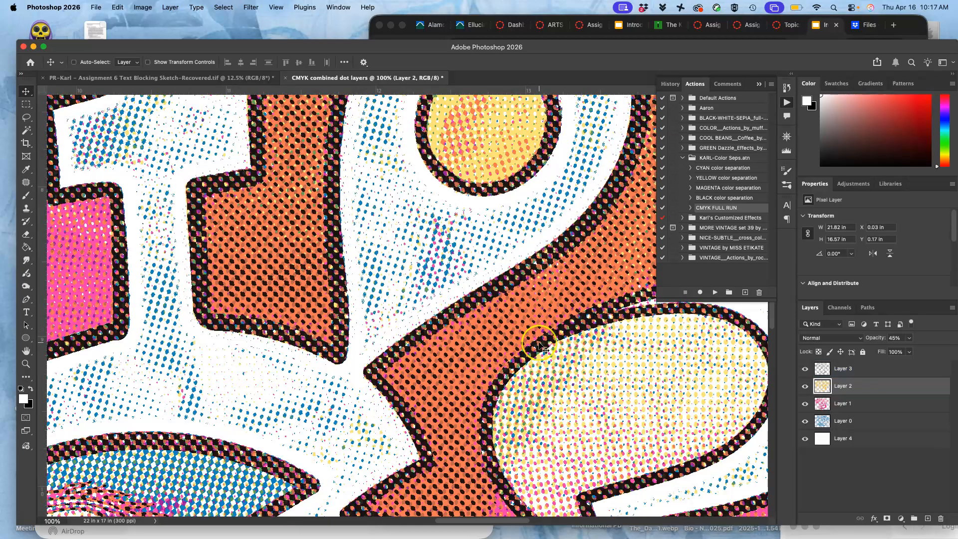
Step: Group the four dot layers, Layer 3 through Layer 0, and hide the white Layer 4
{"action": "key", "text": "super+0"}
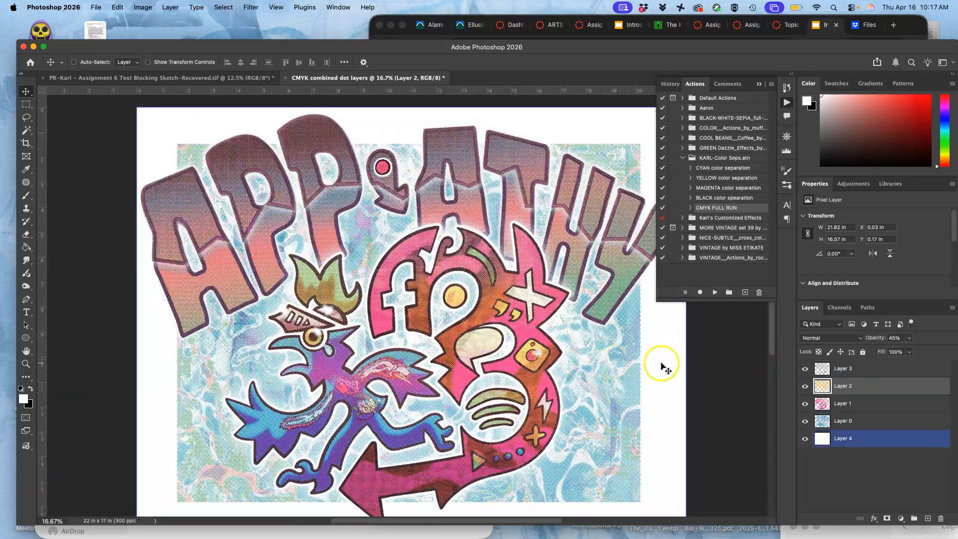
{"action": "left_click", "coordinate": [827, 374]}
{"action": "left_click", "coordinate": [838, 373]}
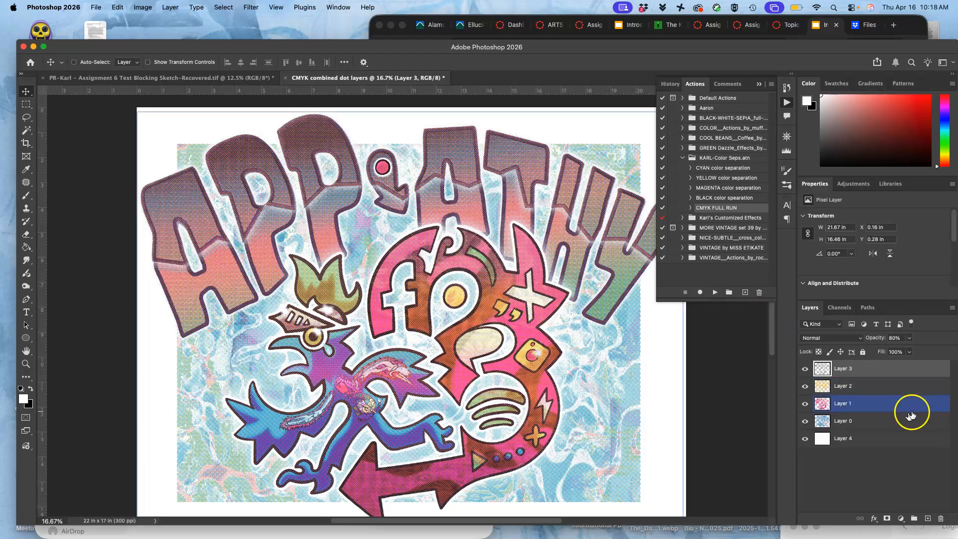
{"action": "left_click", "coordinate": [881, 430], "text": "shift"}
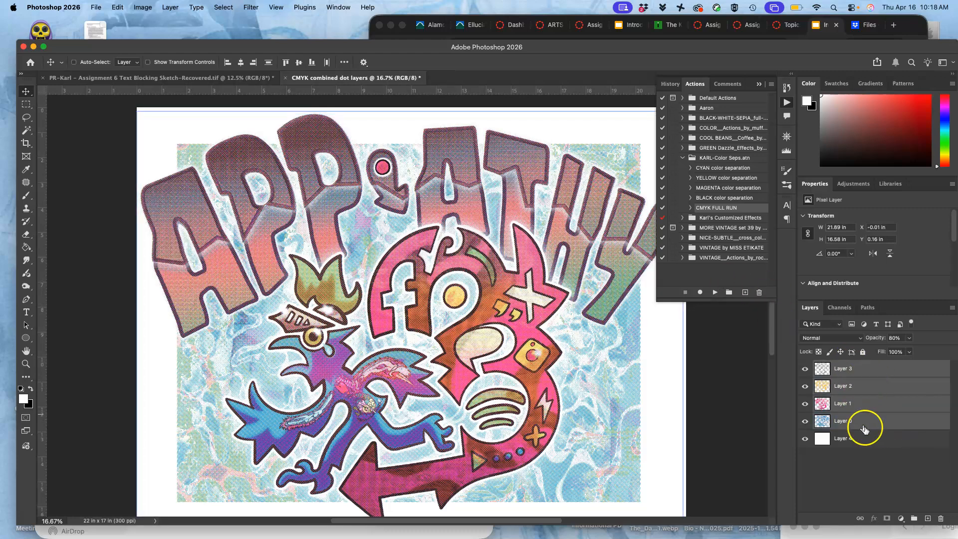
{"action": "left_click", "coordinate": [915, 518]}
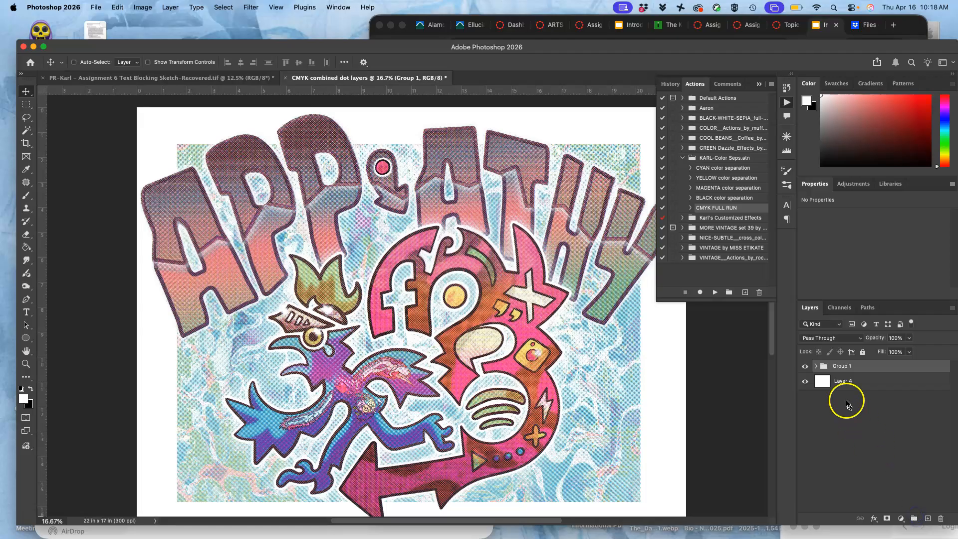
{"action": "left_click", "coordinate": [807, 381]}
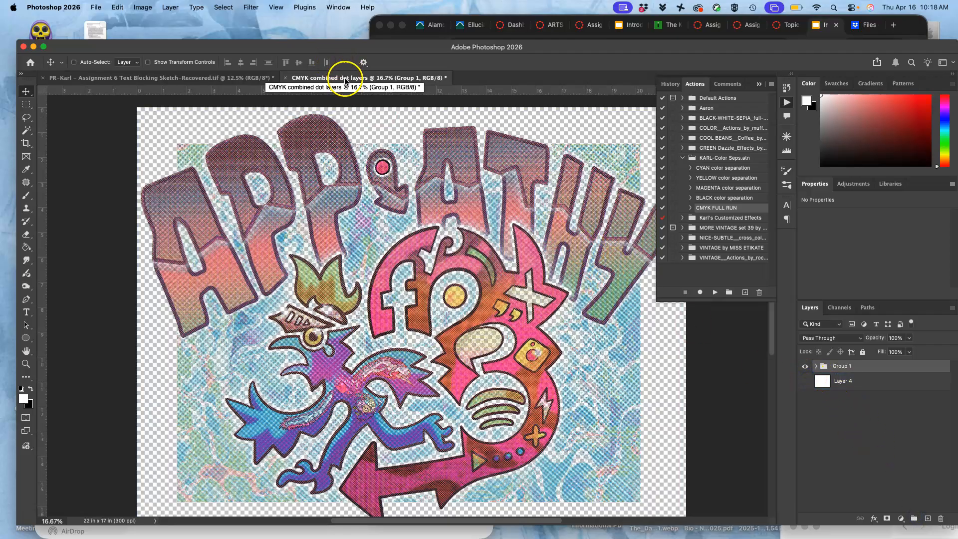
Step: Float the CMYK combined dot layers document and copy Group 1 into the Assignment 6 Text Blocking Sketch document, accepting the colour profile conversion
{"action": "left_click_drag", "start_coordinate": [345, 81], "coordinate": [133, 244]}
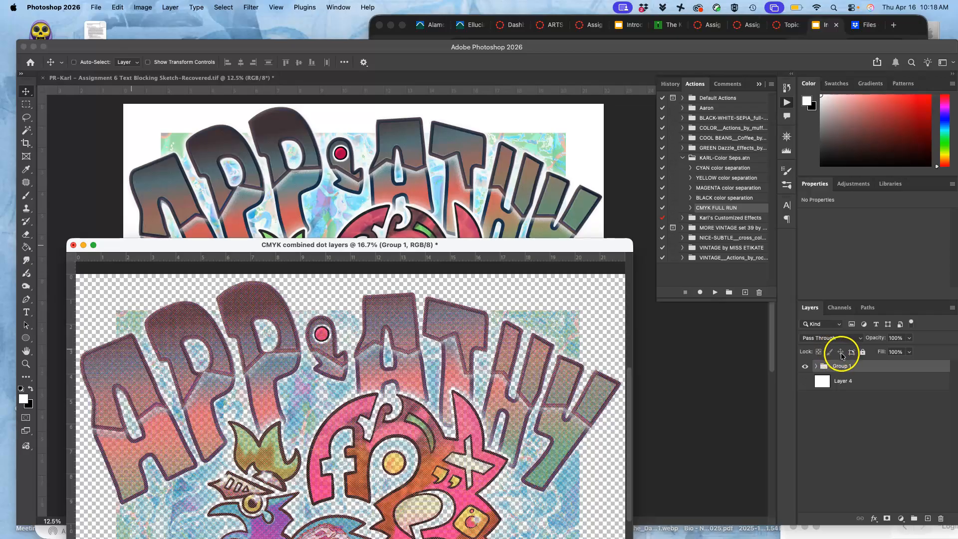
{"action": "left_click_drag", "start_coordinate": [841, 367], "coordinate": [432, 176]}
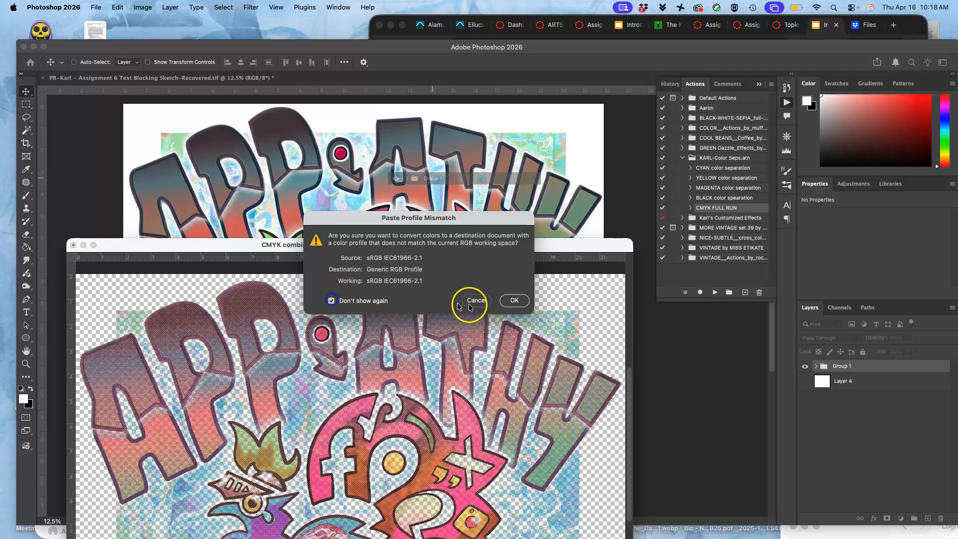
{"action": "left_click", "coordinate": [514, 300]}
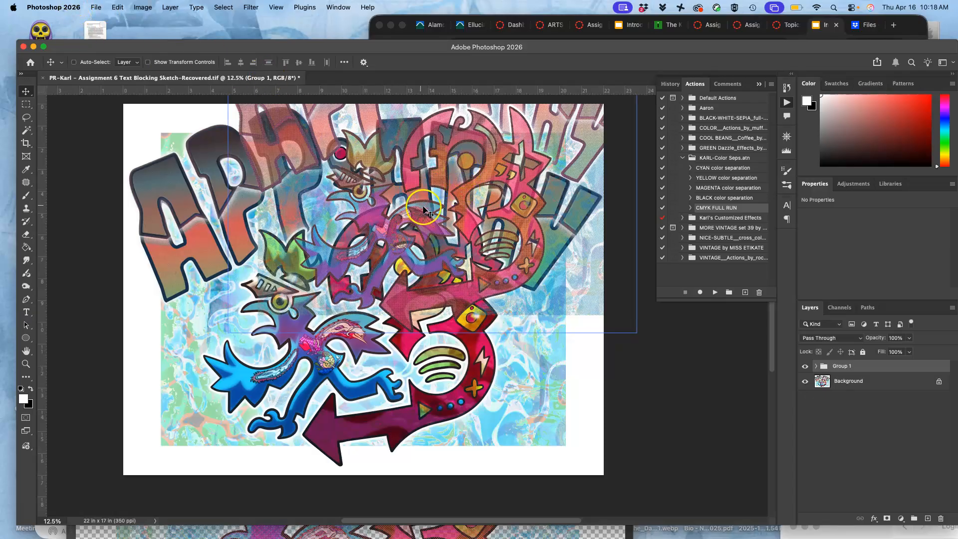
Step: Move Group 1 over the background artwork and scale it proportionally to 116.19% so the two images coincide
{"action": "left_click_drag", "start_coordinate": [440, 201], "coordinate": [344, 290]}
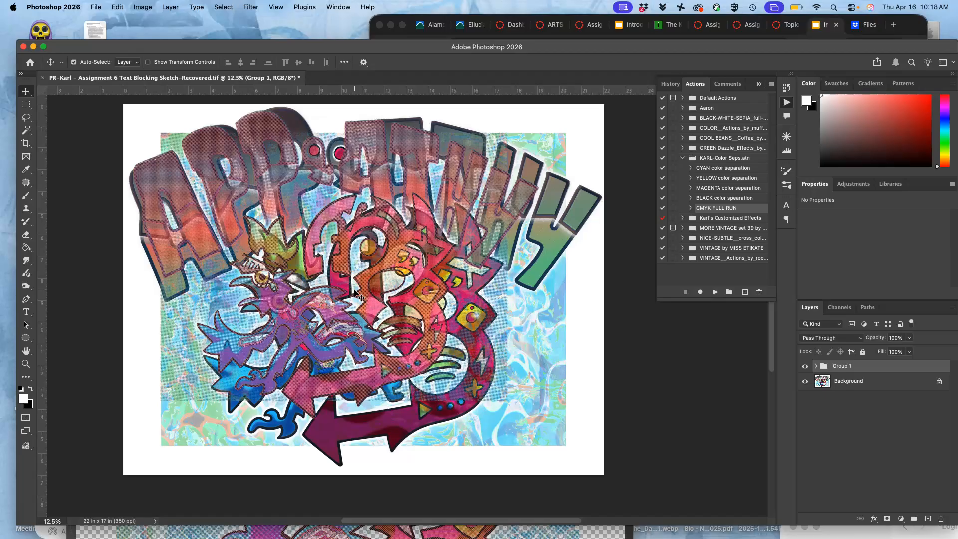
{"action": "key", "text": "ctrl+t"}
{"action": "left_click_drag", "start_coordinate": [538, 418], "coordinate": [600, 466]}
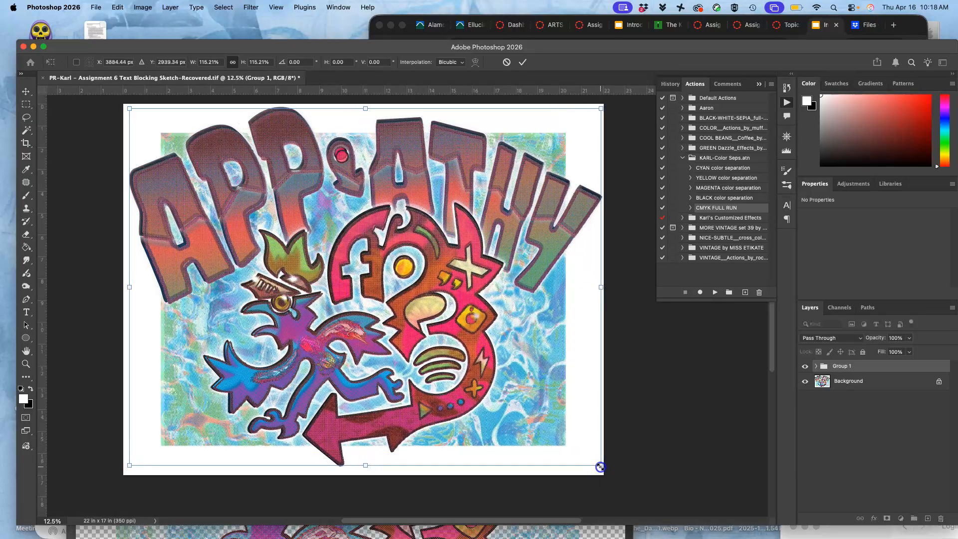
{"action": "left_click_drag", "start_coordinate": [403, 328], "coordinate": [399, 324]}
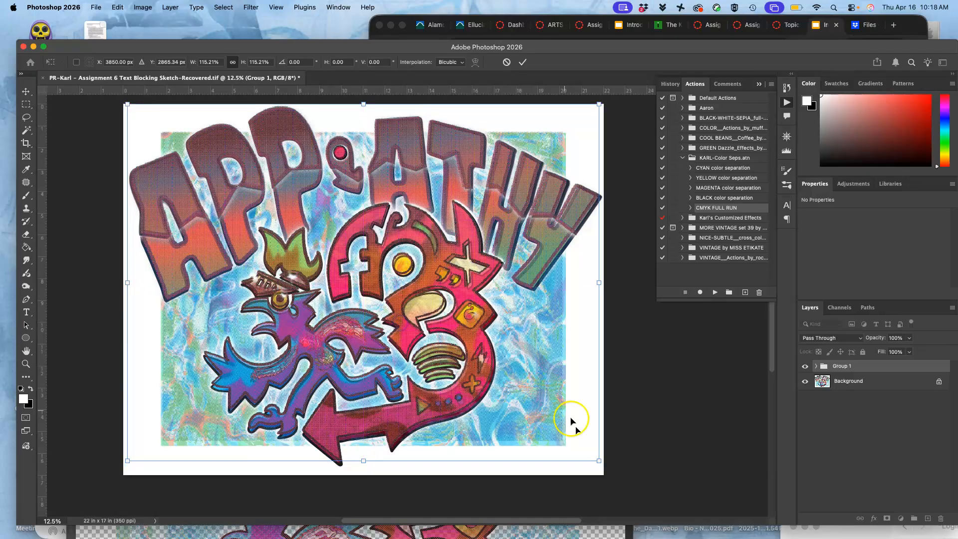
{"action": "left_click_drag", "start_coordinate": [600, 462], "coordinate": [603, 463]}
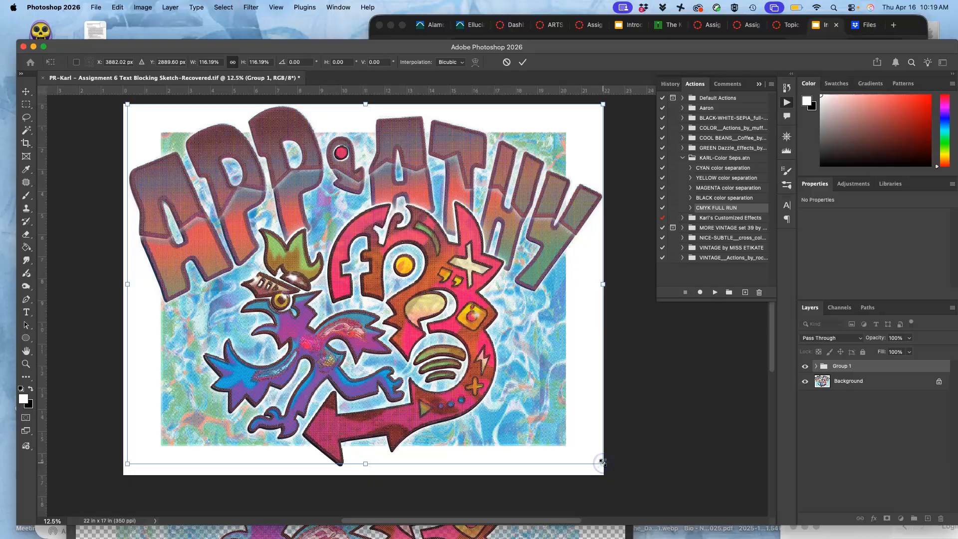
{"action": "key", "text": "Return"}
Step: Nudge Group 1 down in small increments to line its dot outlines up with the background's black outlines
{"action": "key", "text": "super+equal"}
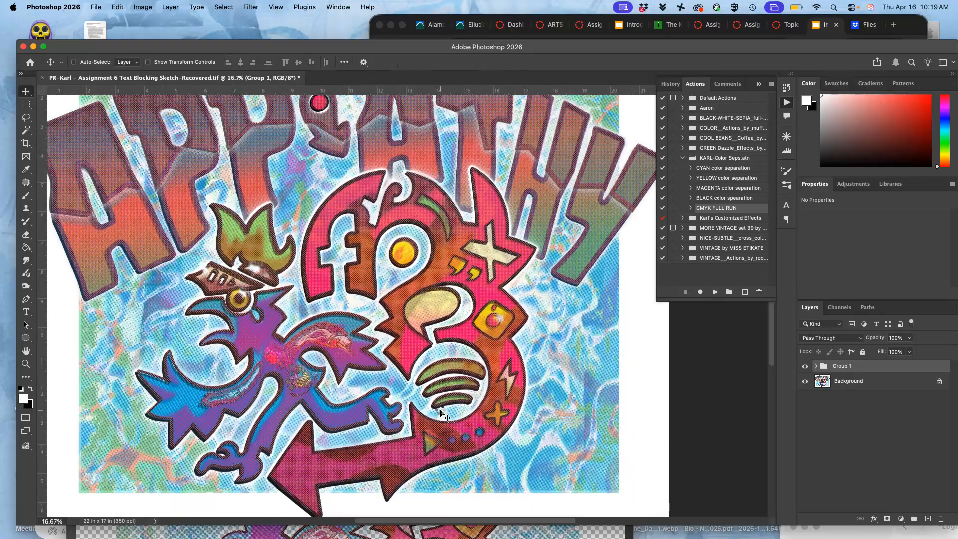
{"action": "key", "text": "super+equal"}
{"action": "key", "text": "super+equal"}
{"action": "key", "text": "super+equal"}
{"action": "key", "text": "super+equal"}
{"action": "key", "text": "super+equal"}
{"action": "left_click", "coordinate": [359, 345]}
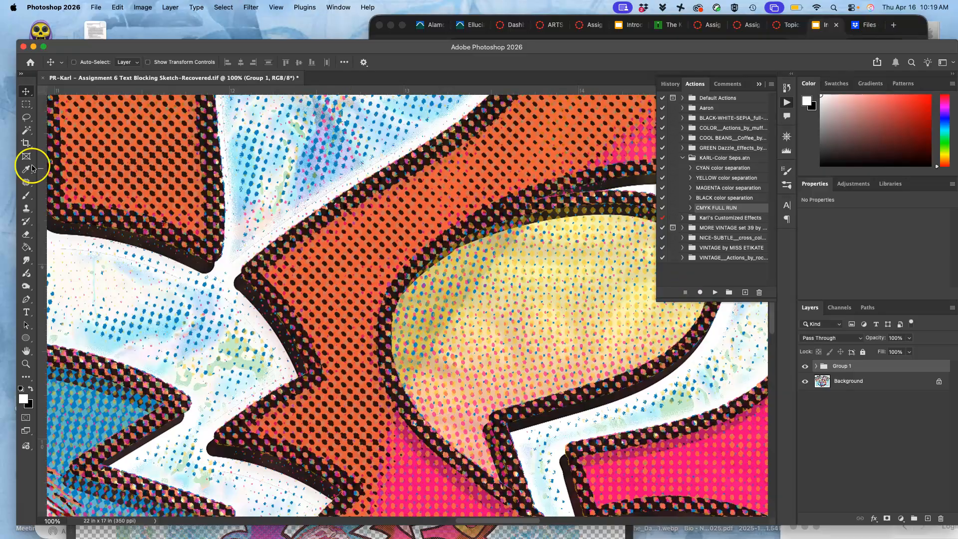
{"action": "key", "text": "Down"}
{"action": "key", "text": "Down"}
{"action": "key", "text": "Down"}
{"action": "key", "text": "Down"}
{"action": "key", "text": "Down"}
{"action": "key", "text": "Down"}
{"action": "key", "text": "Down"}
{"action": "key", "text": "Down"}
{"action": "key", "text": "Down"}
{"action": "key", "text": "Down"}
{"action": "key", "text": "Down"}
{"action": "key", "text": "Down"}
{"action": "key", "text": "Down"}
{"action": "key", "text": "Down"}
{"action": "key", "text": "Down"}
{"action": "key", "text": "Down"}
{"action": "key", "text": "Down"}
{"action": "key", "text": "Down"}
{"action": "key", "text": "Down"}
{"action": "key", "text": "Down"}
{"action": "key", "text": "Down"}
{"action": "key", "text": "Down"}
{"action": "key", "text": "Down"}
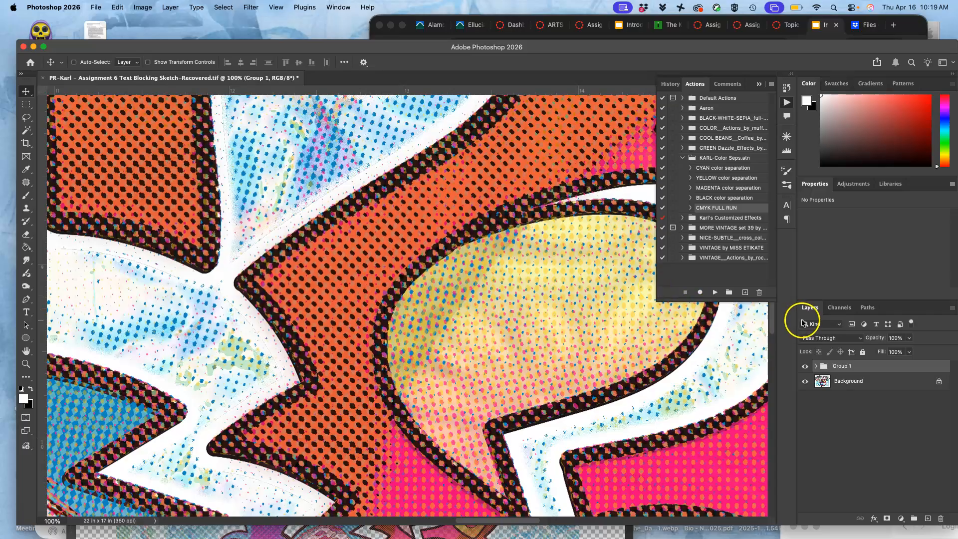
Step: Set Group 1's blend mode to Soft Light
{"action": "left_click", "coordinate": [822, 340]}
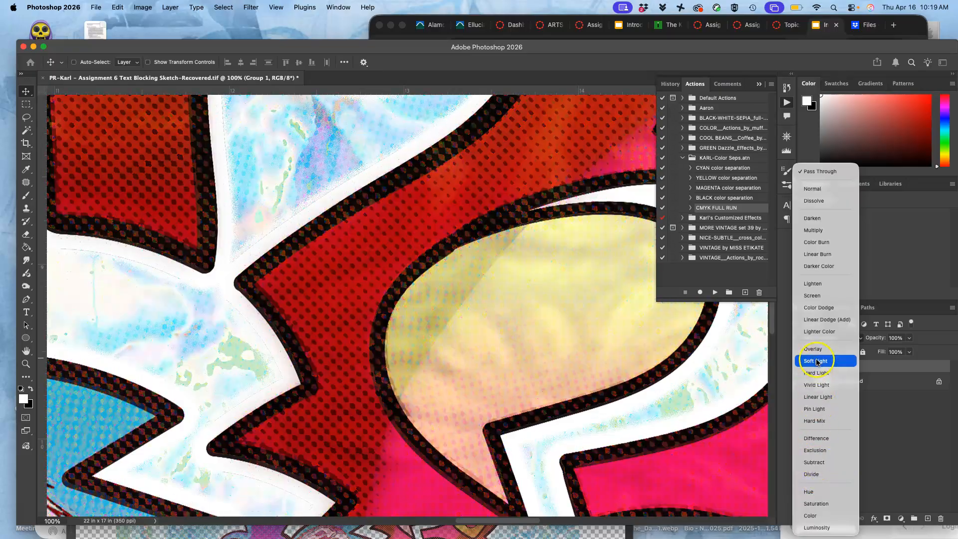
{"action": "left_click", "coordinate": [817, 363]}
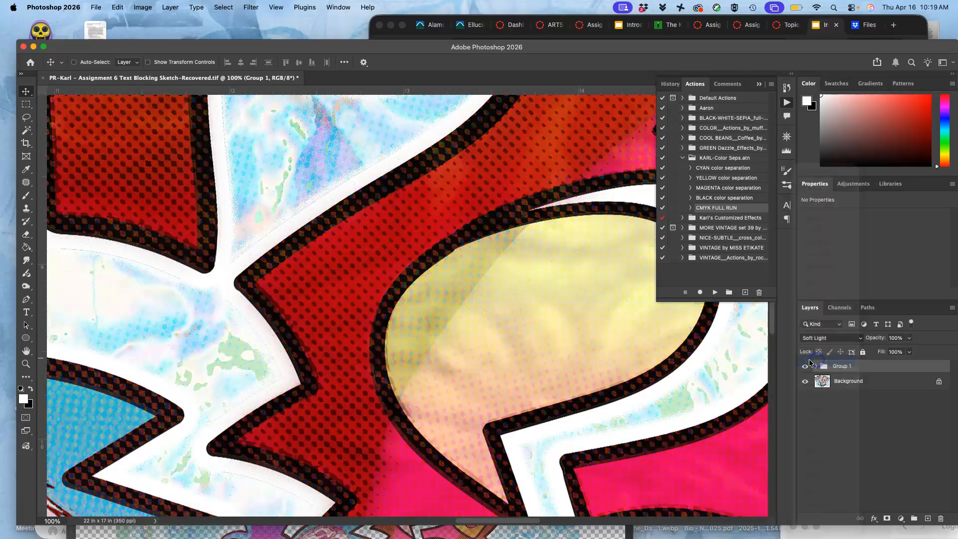
{"action": "key", "text": "super+minus"}
{"action": "key", "text": "super+minus"}
{"action": "key", "text": "super+minus"}
{"action": "key", "text": "super+minus"}
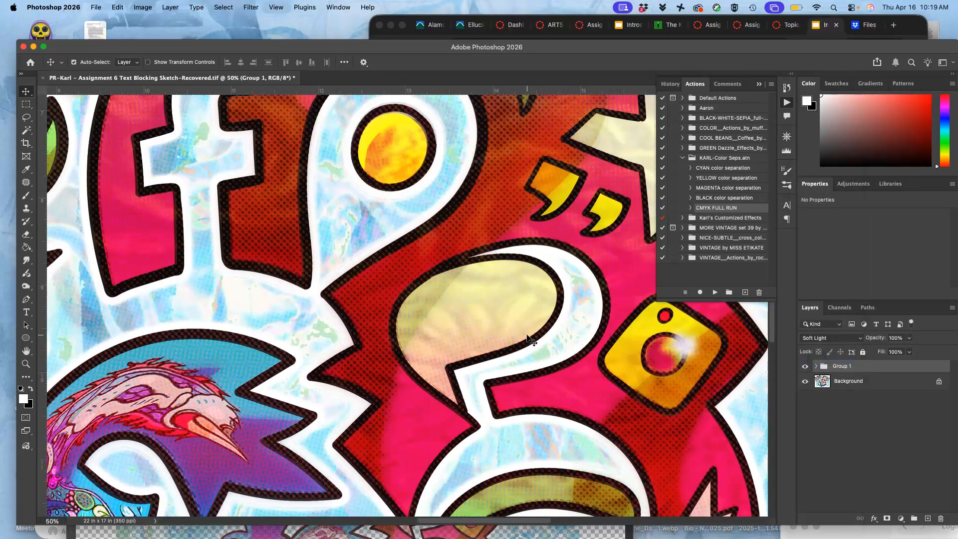
{"action": "key", "text": "super+minus"}
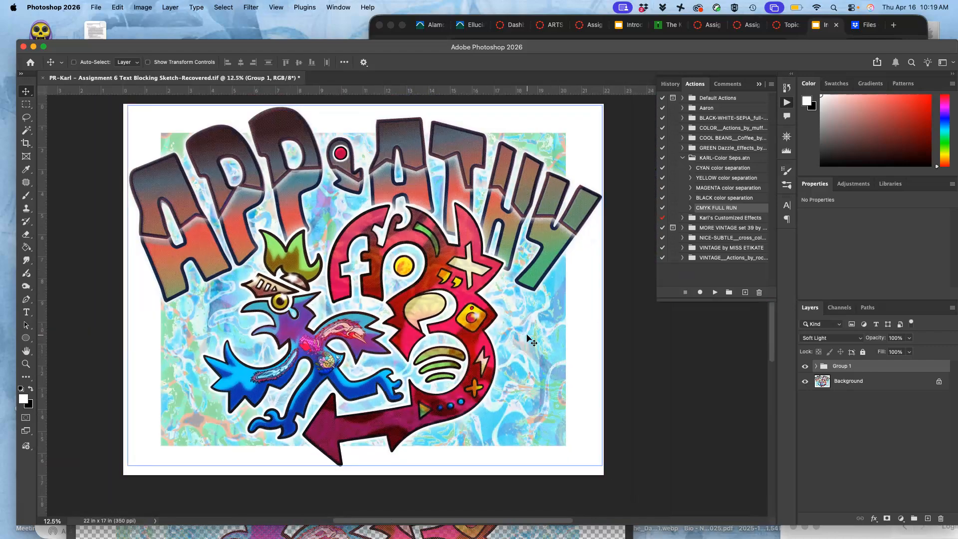
Step: Examine the Soft Light dot texture up close, from the speech bubble to the bird's wing and head
{"action": "key", "text": "super+equal"}
{"action": "key", "text": "super+equal"}
{"action": "key", "text": "super+equal"}
{"action": "key", "text": "super+equal"}
{"action": "key", "text": "super+equal"}
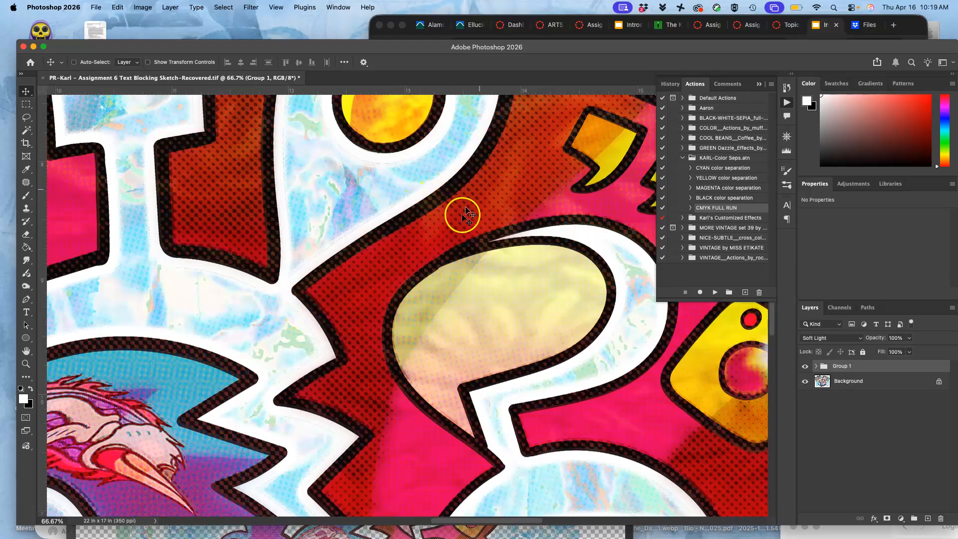
{"action": "scroll", "coordinate": [463, 233], "scroll_direction": "down", "scroll_amount": 3}
{"action": "scroll", "coordinate": [463, 233], "scroll_direction": "left", "scroll_amount": 3}
{"action": "scroll", "coordinate": [463, 233], "scroll_direction": "down", "scroll_amount": 4}
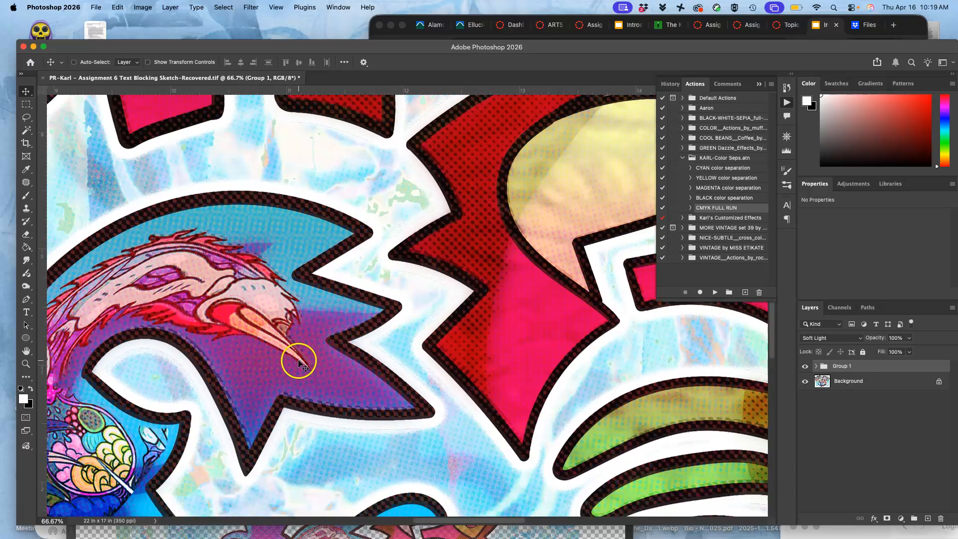
{"action": "scroll", "coordinate": [297, 357], "scroll_direction": "left", "scroll_amount": 6}
{"action": "scroll", "coordinate": [177, 349], "scroll_direction": "left", "scroll_amount": 9}
{"action": "scroll", "coordinate": [177, 349], "scroll_direction": "up", "scroll_amount": 2}
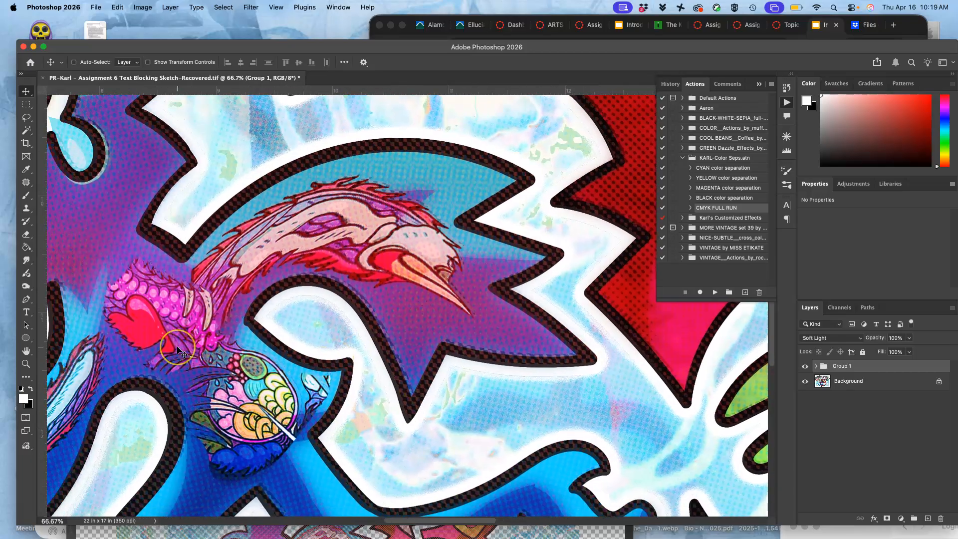
{"action": "scroll", "coordinate": [180, 349], "scroll_direction": "up", "scroll_amount": 1}
{"action": "scroll", "coordinate": [179, 349], "scroll_direction": "left", "scroll_amount": 1}
{"action": "scroll", "coordinate": [246, 295], "scroll_direction": "up", "scroll_amount": 3}
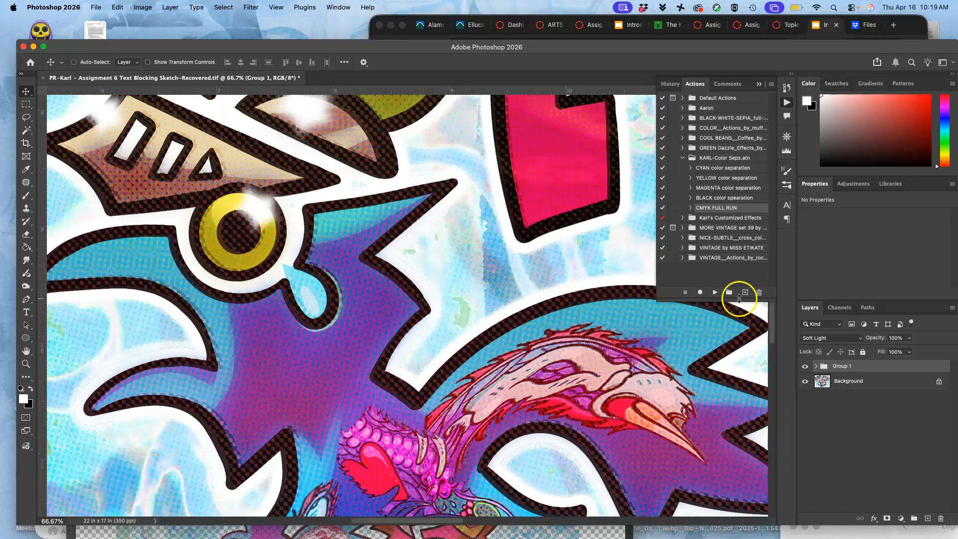
Step: Hide and show Group 1 twice to compare the artwork with and without the halftone dots
{"action": "left_click", "coordinate": [805, 366]}
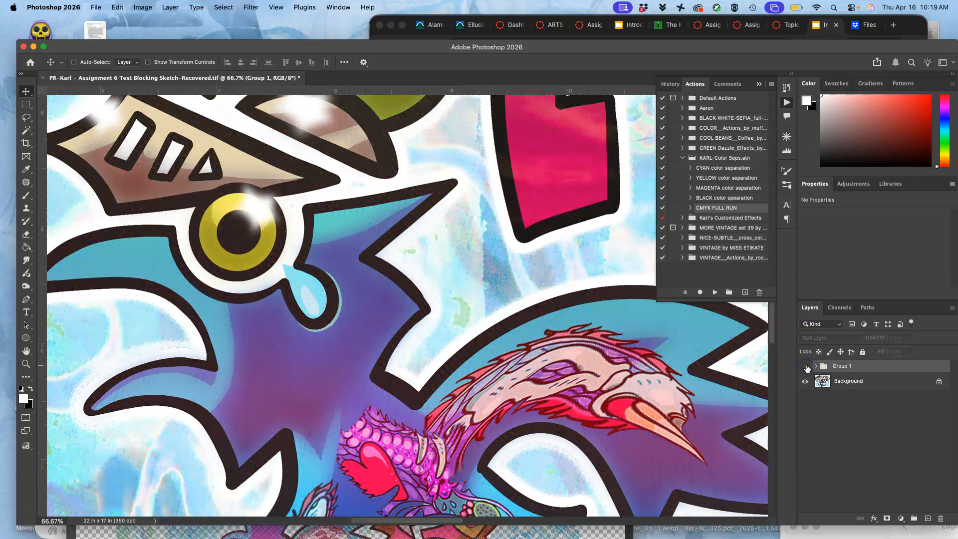
{"action": "left_click", "coordinate": [806, 367]}
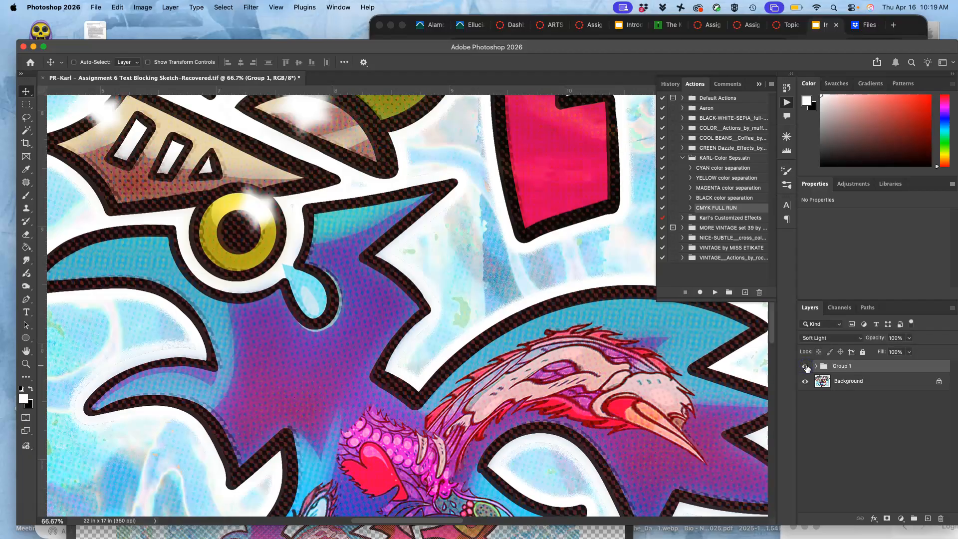
{"action": "left_click", "coordinate": [805, 366]}
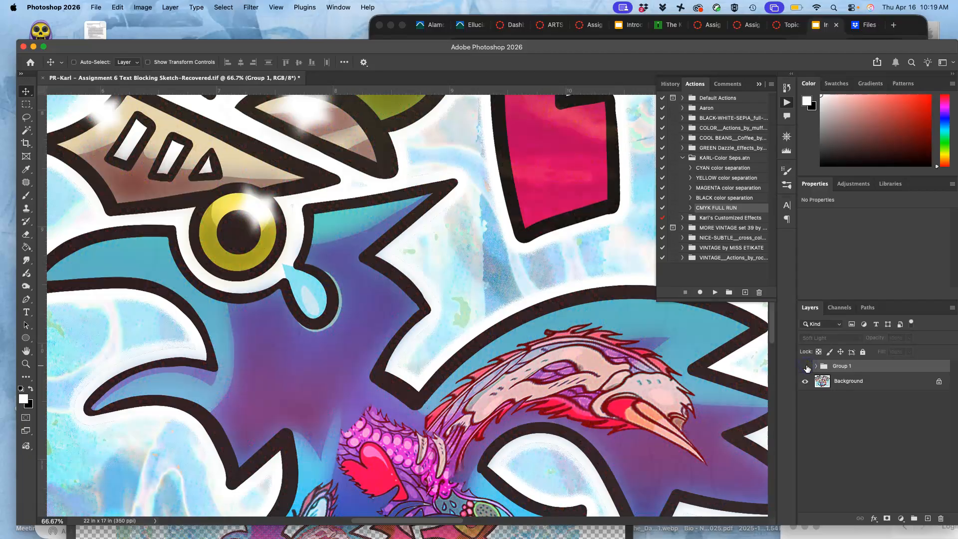
{"action": "left_click", "coordinate": [806, 366]}
Step: Reduce Group 1's opacity to 60%
{"action": "left_click", "coordinate": [908, 338]}
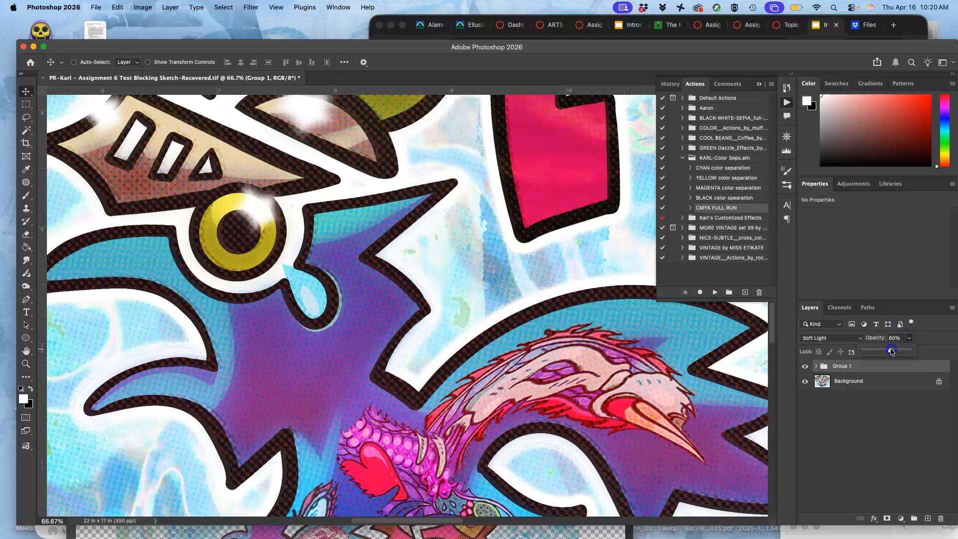
{"action": "scroll", "coordinate": [537, 334], "scroll_direction": "up", "scroll_amount": 10}
{"action": "scroll", "coordinate": [537, 334], "scroll_direction": "left", "scroll_amount": 3}
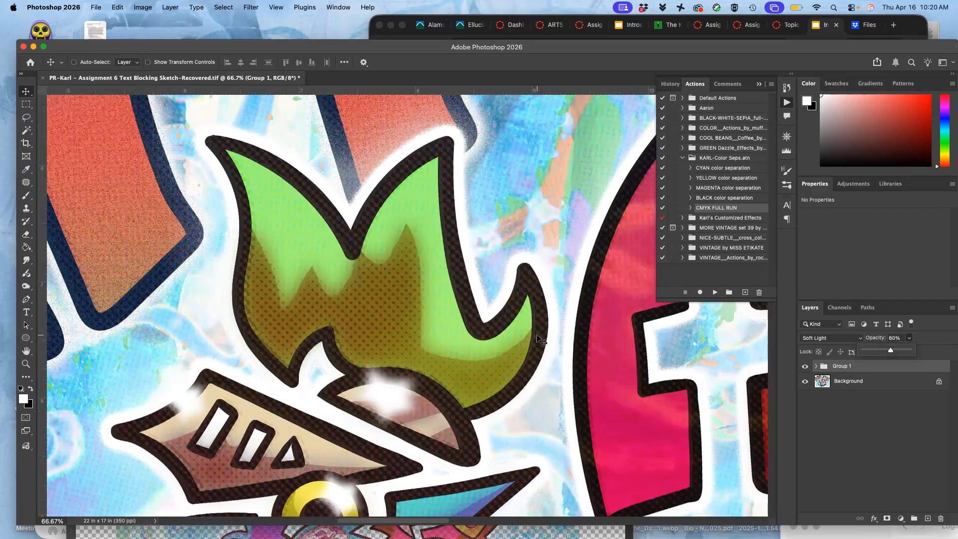
{"action": "scroll", "coordinate": [537, 335], "scroll_direction": "up", "scroll_amount": 1}
{"action": "scroll", "coordinate": [537, 335], "scroll_direction": "left", "scroll_amount": 1}
Step: Toggle the visibility of Group 1 and the Background layer to compare the dots with the original artwork
{"action": "left_click", "coordinate": [807, 367]}
{"action": "left_click", "coordinate": [807, 367]}
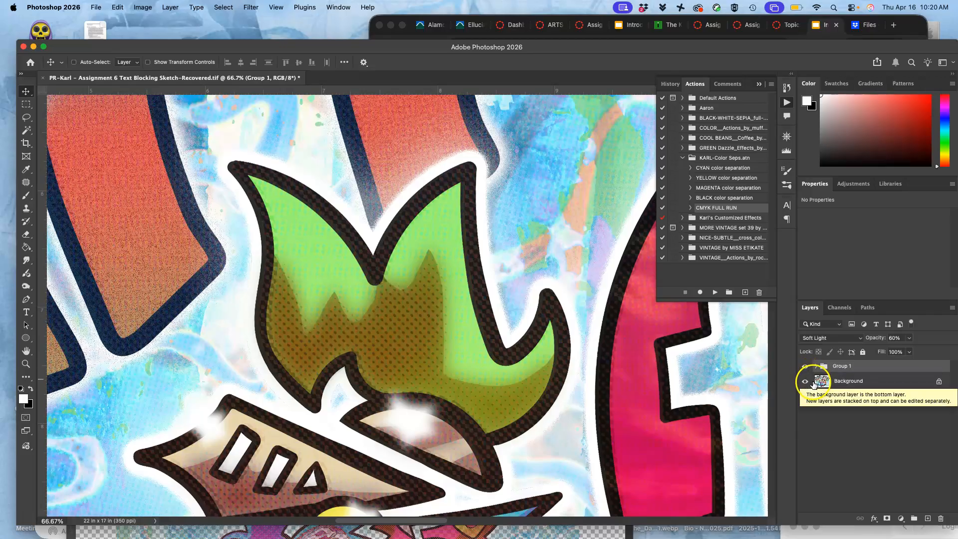
{"action": "left_click", "coordinate": [806, 382]}
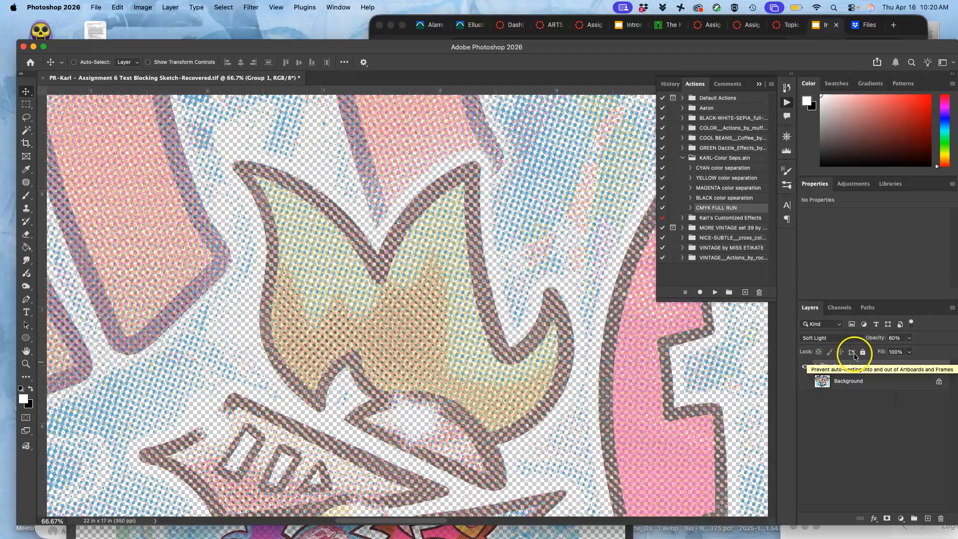
{"action": "left_click", "coordinate": [805, 381]}
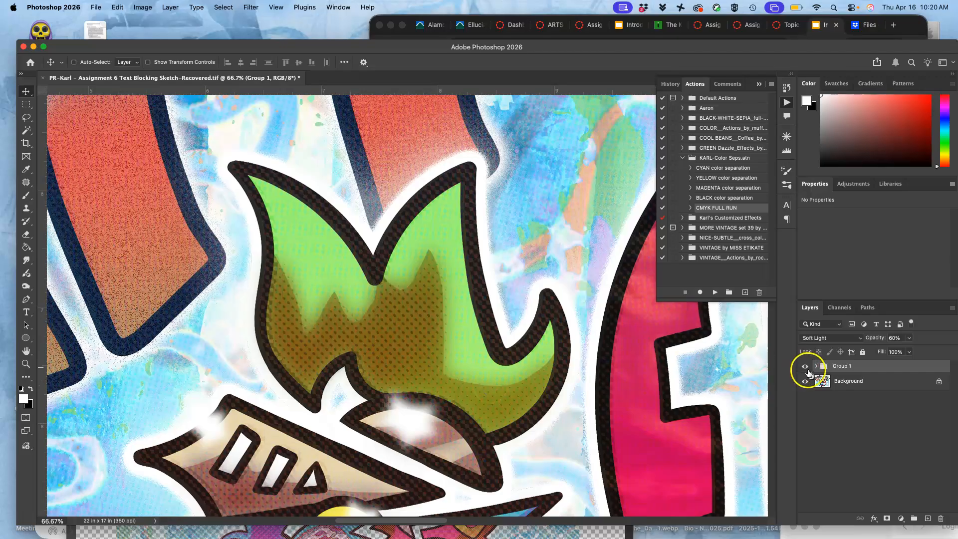
{"action": "left_click", "coordinate": [805, 381]}
{"action": "left_click", "coordinate": [805, 381]}
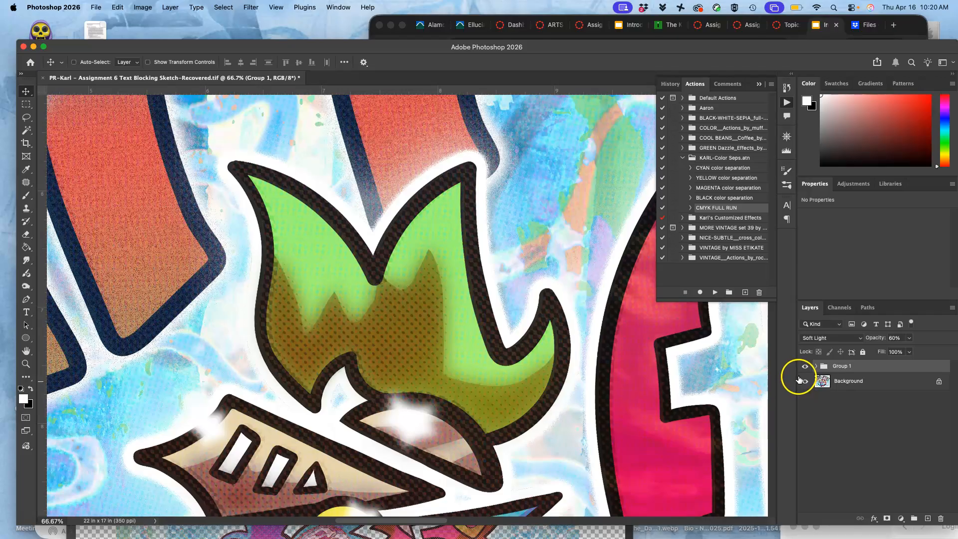
Step: Inspect the dot texture across the title lettering and the bird's head, and review the whole composition
{"action": "left_click", "coordinate": [844, 370]}
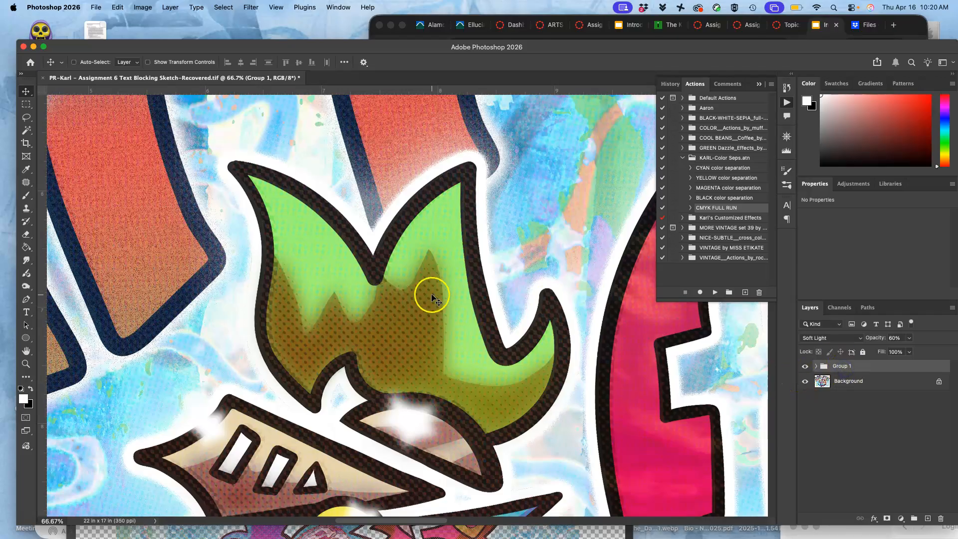
{"action": "scroll", "coordinate": [316, 246], "scroll_direction": "up", "scroll_amount": 10}
{"action": "scroll", "coordinate": [316, 246], "scroll_direction": "left", "scroll_amount": 5}
{"action": "scroll", "coordinate": [317, 246], "scroll_direction": "up", "scroll_amount": 10}
{"action": "scroll", "coordinate": [316, 246], "scroll_direction": "left", "scroll_amount": 5}
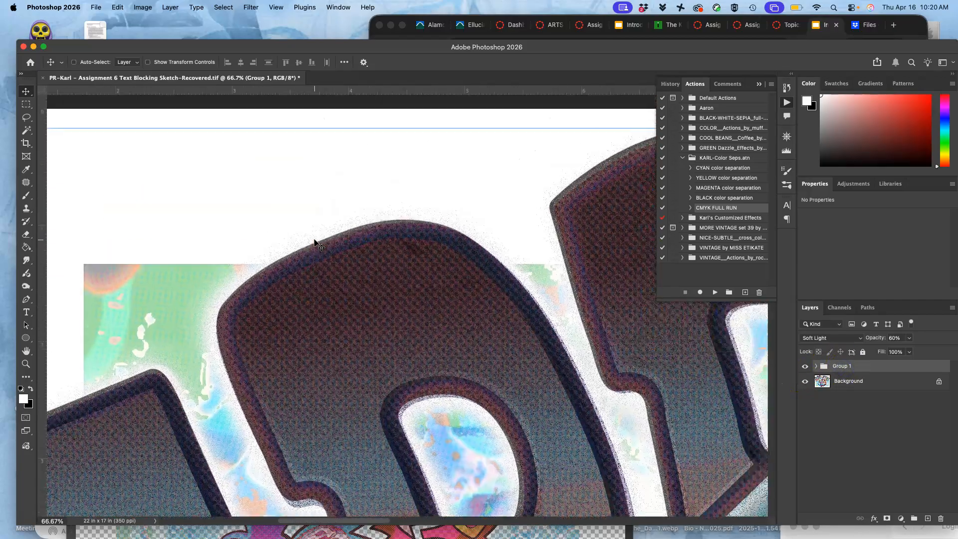
{"action": "scroll", "coordinate": [315, 244], "scroll_direction": "left", "scroll_amount": 7}
{"action": "scroll", "coordinate": [315, 245], "scroll_direction": "down", "scroll_amount": 5}
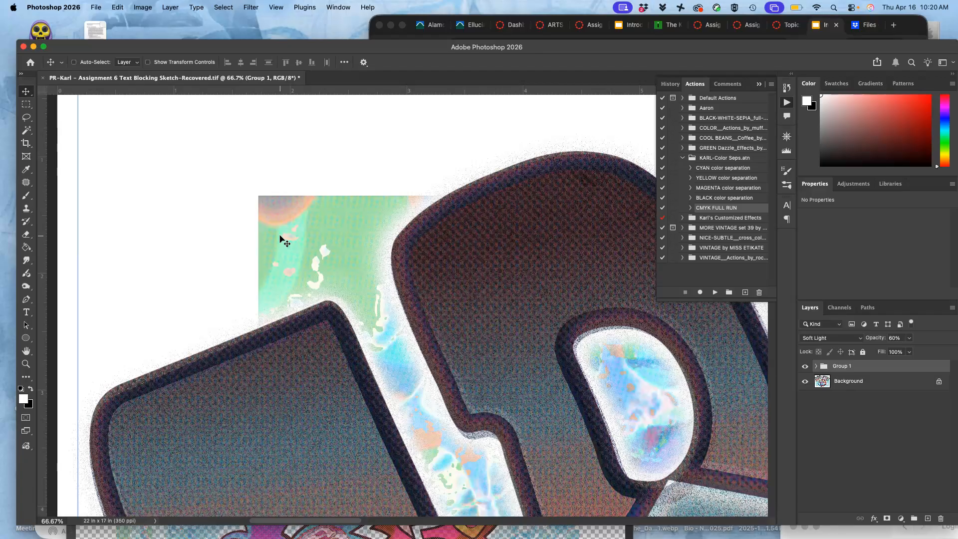
{"action": "scroll", "coordinate": [303, 233], "scroll_direction": "down", "scroll_amount": 4}
{"action": "scroll", "coordinate": [303, 233], "scroll_direction": "right", "scroll_amount": 7}
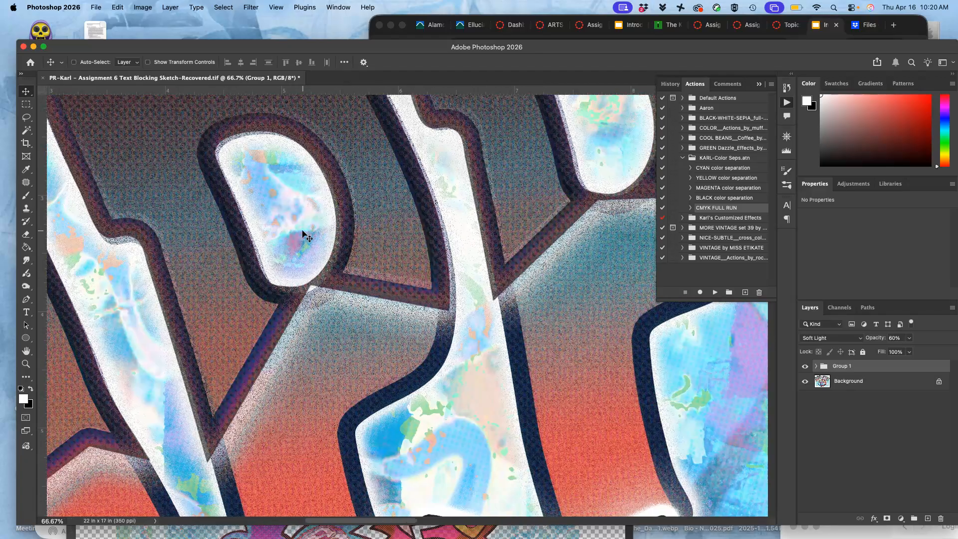
{"action": "scroll", "coordinate": [303, 233], "scroll_direction": "down", "scroll_amount": 10}
{"action": "scroll", "coordinate": [304, 233], "scroll_direction": "right", "scroll_amount": 1}
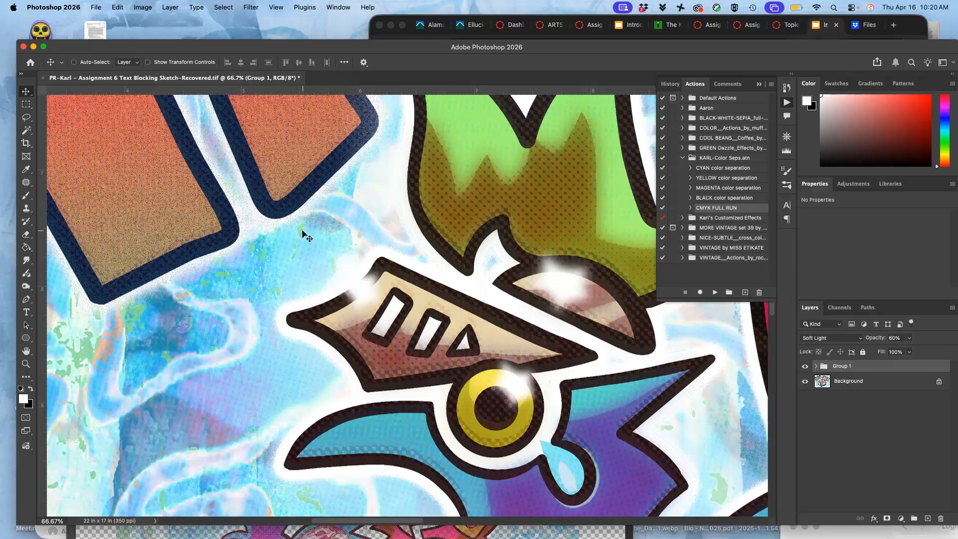
{"action": "scroll", "coordinate": [304, 233], "scroll_direction": "down", "scroll_amount": 5}
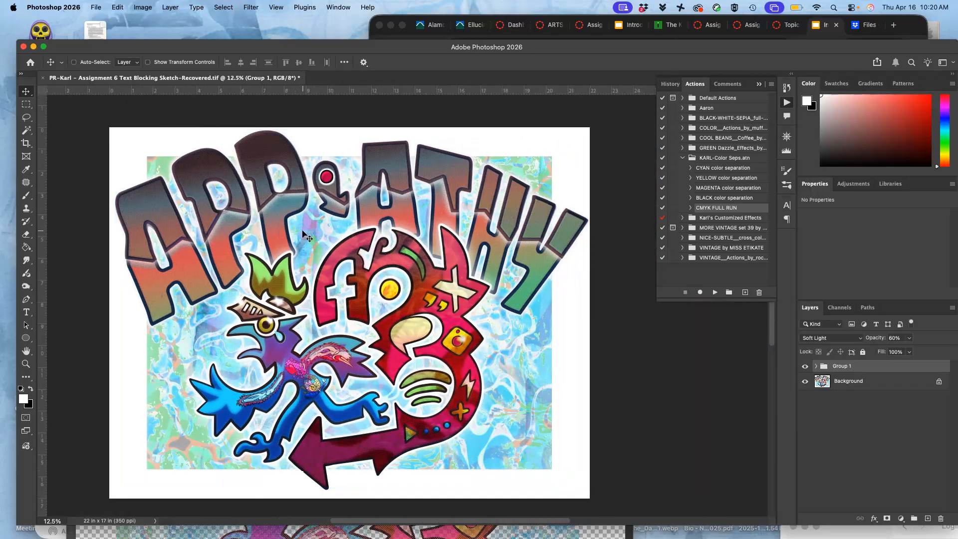
Step: Save the document as a layered TIFF with LZW image compression and RLE layer compression
{"action": "left_click", "coordinate": [838, 367]}
{"action": "key", "text": "super+s"}
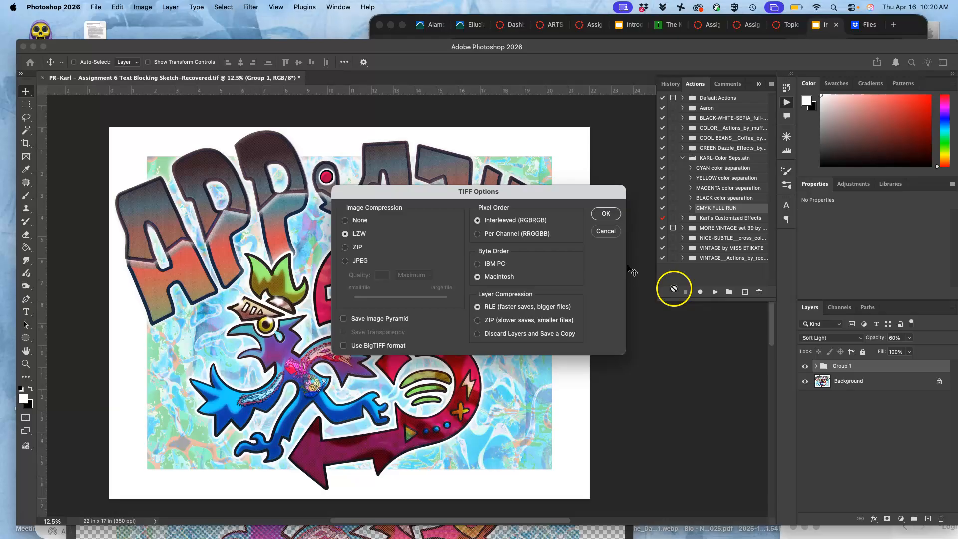
{"action": "left_click", "coordinate": [610, 215]}
{"action": "left_click", "coordinate": [500, 168]}
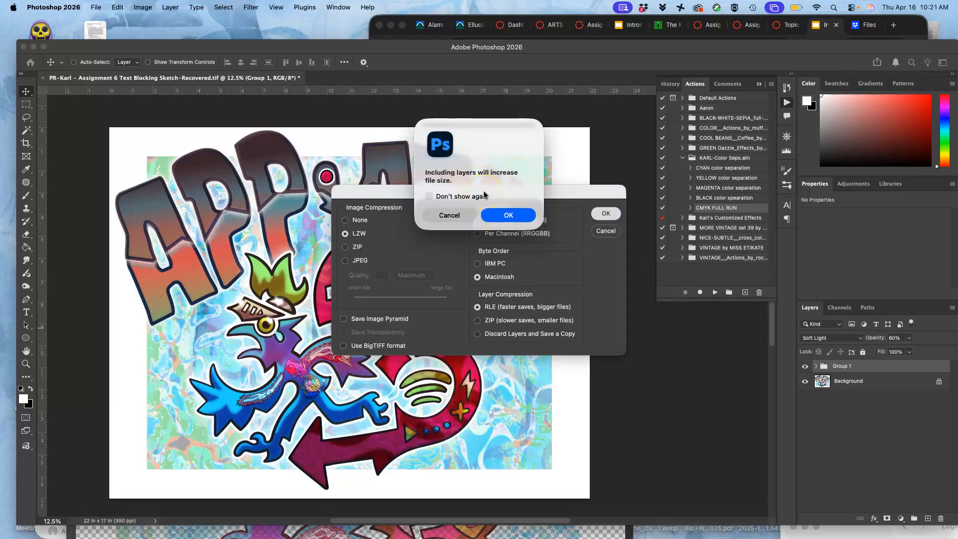
{"action": "left_click", "coordinate": [491, 218]}
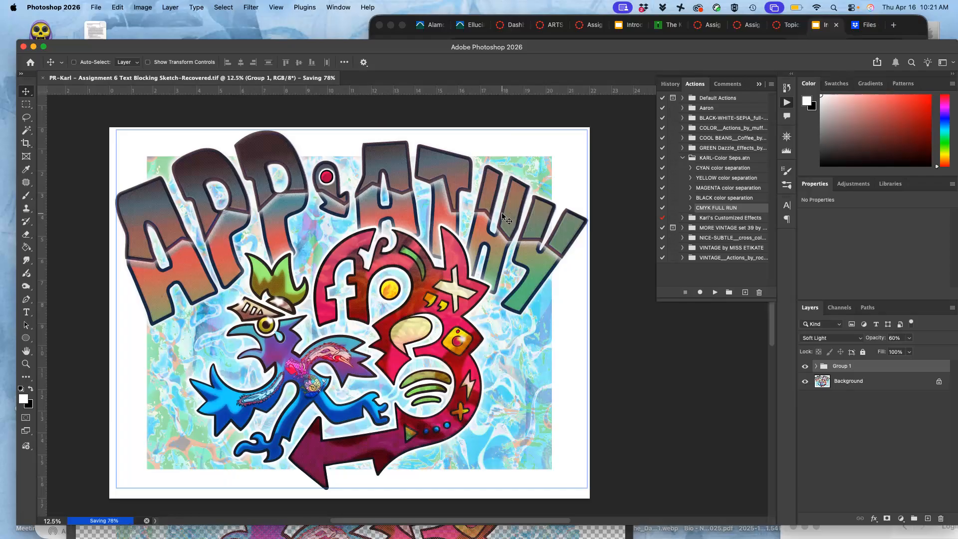
Step: Inspect the artwork at 100% and expand Group 1 to list its individual dot layers
{"action": "key", "text": "super+plus"}
{"action": "key", "text": "super+plus"}
{"action": "key", "text": "super+plus"}
{"action": "key", "text": "super+plus"}
{"action": "key", "text": "super+plus"}
{"action": "key", "text": "super+plus"}
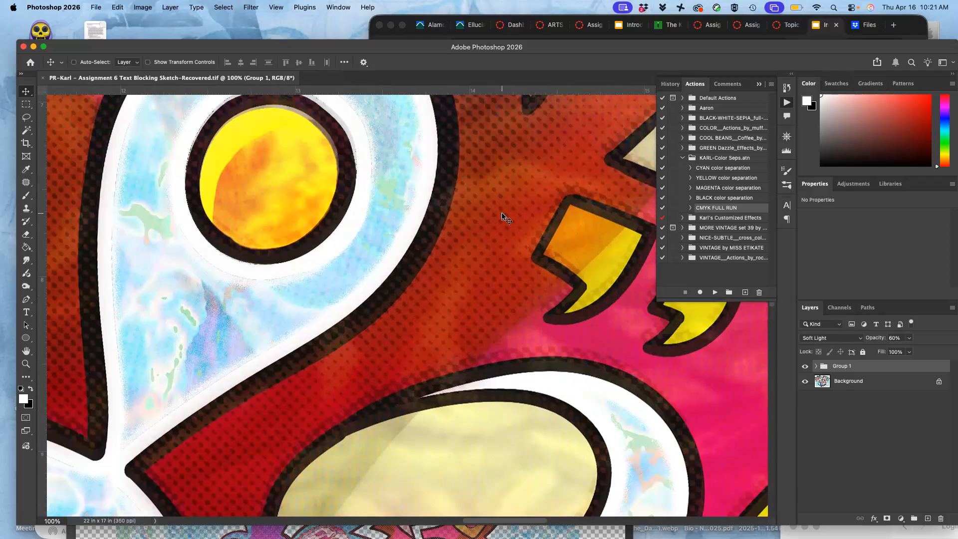
{"action": "left_click", "coordinate": [815, 367]}
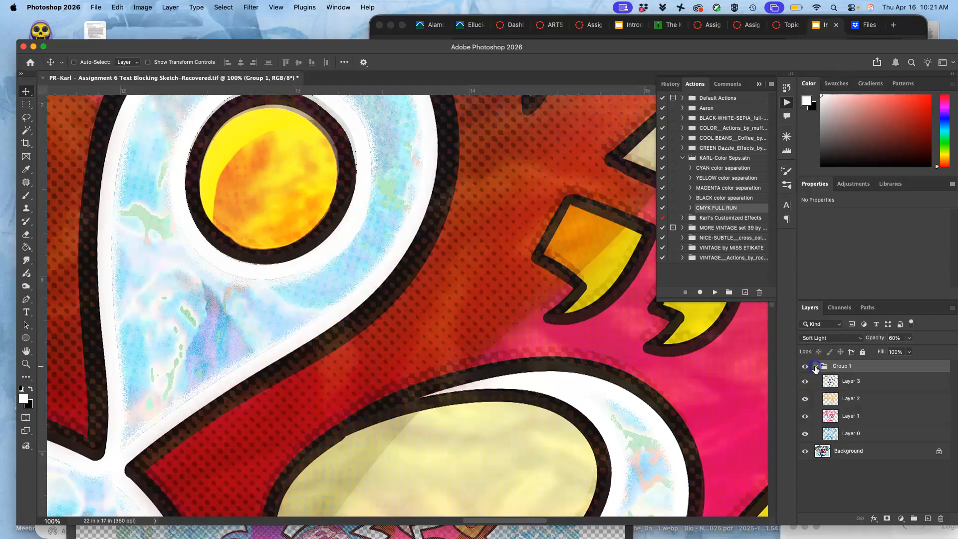
Step: Move Group 1 slightly downward to register its halftone dots with the black outlines of the artwork
{"action": "left_click_drag", "start_coordinate": [826, 382], "coordinate": [802, 383]}
{"action": "left_click", "coordinate": [804, 381]}
{"action": "left_click", "coordinate": [803, 382]}
{"action": "left_click", "coordinate": [842, 367]}
{"action": "left_click_drag", "start_coordinate": [505, 315], "coordinate": [507, 325]}
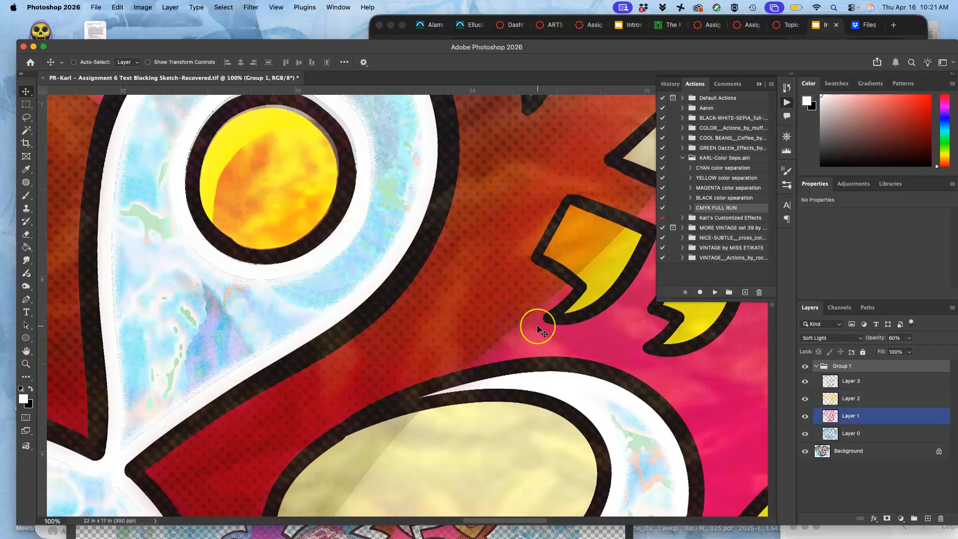
Step: Examine the dot registration from the lightning bolt down to the lower edge and right side of the artwork
{"action": "scroll", "coordinate": [536, 326], "scroll_direction": "right", "scroll_amount": 5}
{"action": "scroll", "coordinate": [537, 325], "scroll_direction": "down", "scroll_amount": 7}
{"action": "scroll", "coordinate": [537, 329], "scroll_direction": "down", "scroll_amount": 10}
{"action": "scroll", "coordinate": [537, 329], "scroll_direction": "right", "scroll_amount": 3}
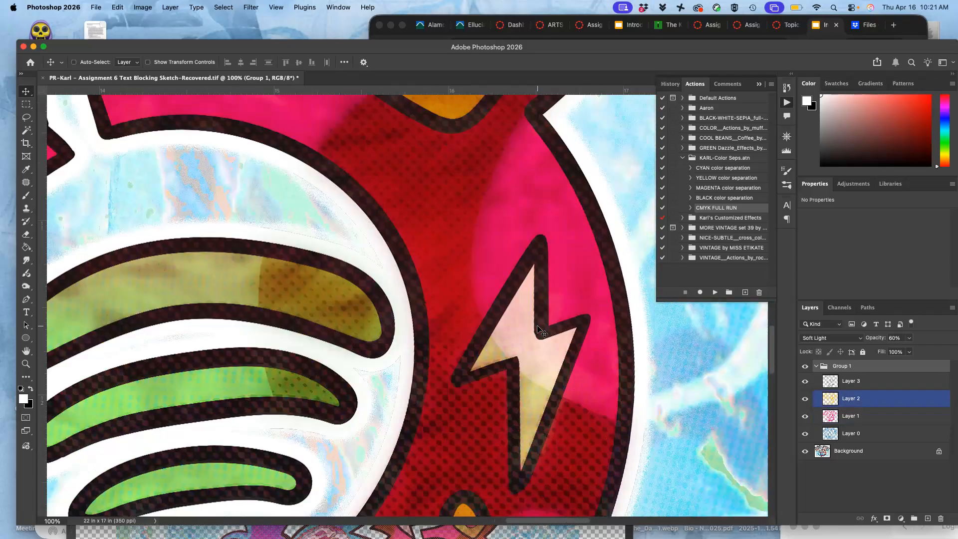
{"action": "scroll", "coordinate": [542, 332], "scroll_direction": "down", "scroll_amount": 10}
{"action": "scroll", "coordinate": [542, 332], "scroll_direction": "left", "scroll_amount": 3}
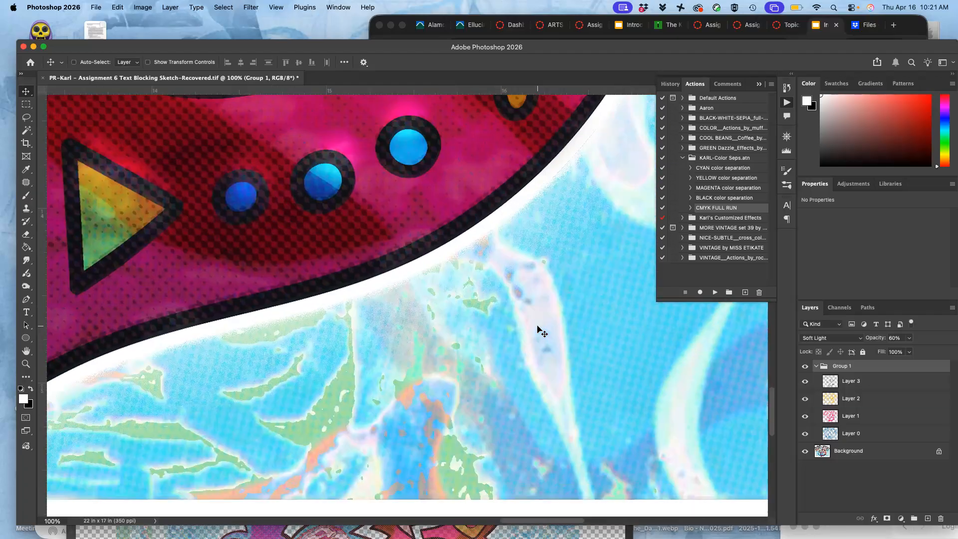
{"action": "scroll", "coordinate": [507, 328], "scroll_direction": "right", "scroll_amount": 5}
{"action": "scroll", "coordinate": [507, 328], "scroll_direction": "right", "scroll_amount": 5}
{"action": "scroll", "coordinate": [507, 328], "scroll_direction": "down", "scroll_amount": 2}
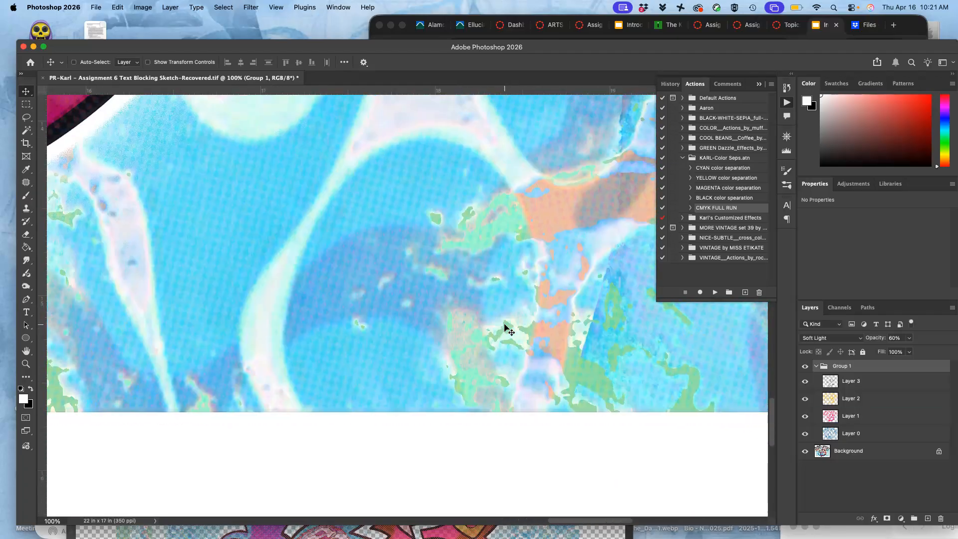
Step: Free-transform Group 1 from its lower-right corner, scaling it proportionally to 100.24%
{"action": "key", "text": "super+t"}
{"action": "scroll", "coordinate": [491, 328], "scroll_direction": "right", "scroll_amount": 5}
{"action": "scroll", "coordinate": [492, 328], "scroll_direction": "down", "scroll_amount": 15}
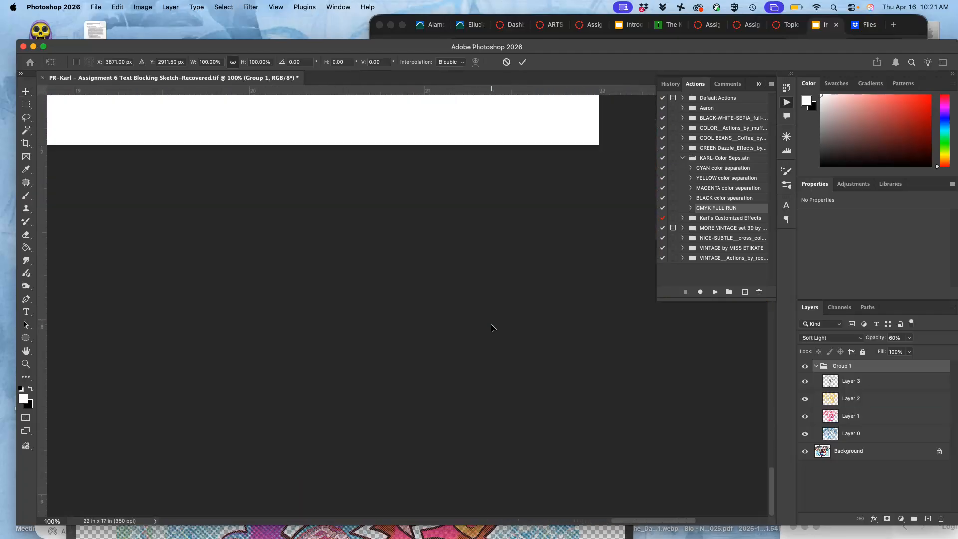
{"action": "scroll", "coordinate": [492, 328], "scroll_direction": "up", "scroll_amount": 3}
{"action": "scroll", "coordinate": [491, 328], "scroll_direction": "right", "scroll_amount": 2}
{"action": "left_click_drag", "start_coordinate": [551, 166], "coordinate": [556, 177]}
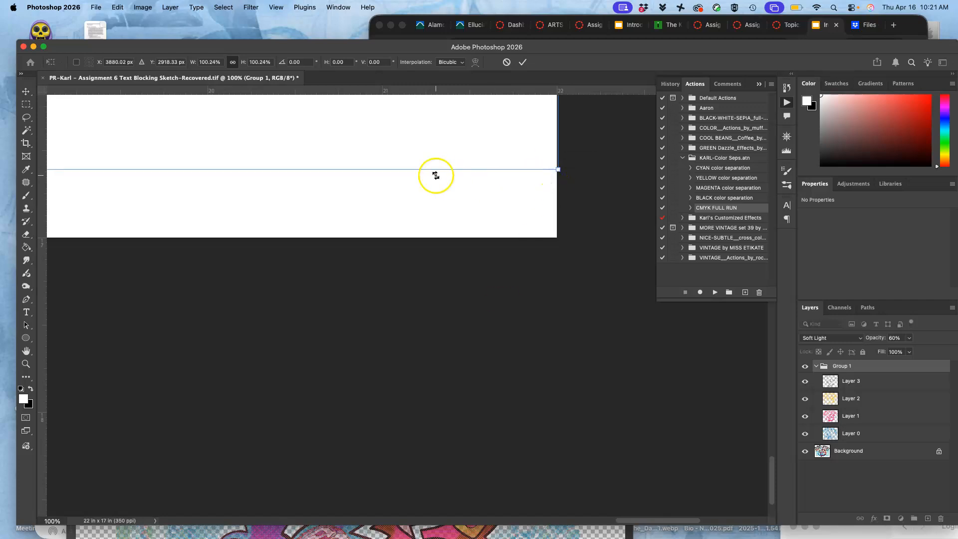
Step: Shift the scaled group about 14 px left and 7 px up to realign the dots around the lightning bolt and cross
{"action": "scroll", "coordinate": [435, 171], "scroll_direction": "up", "scroll_amount": 5}
{"action": "scroll", "coordinate": [434, 171], "scroll_direction": "left", "scroll_amount": 6}
{"action": "scroll", "coordinate": [383, 175], "scroll_direction": "up", "scroll_amount": 10}
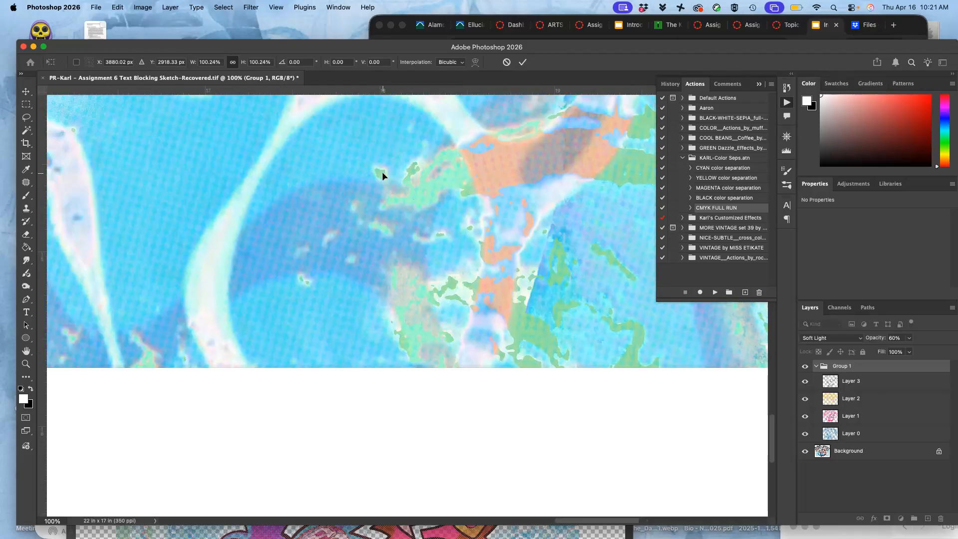
{"action": "scroll", "coordinate": [382, 176], "scroll_direction": "left", "scroll_amount": 8}
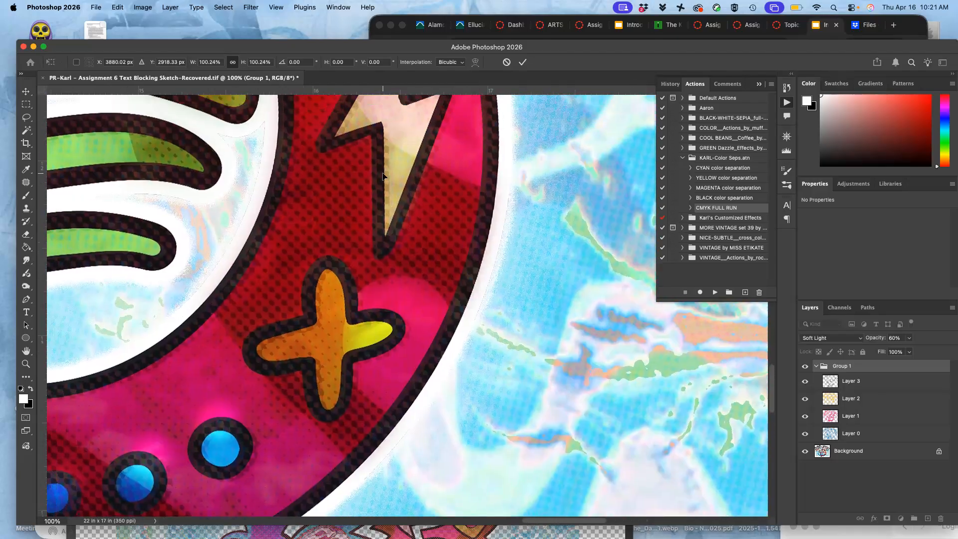
{"action": "left_click_drag", "start_coordinate": [370, 177], "coordinate": [365, 175]}
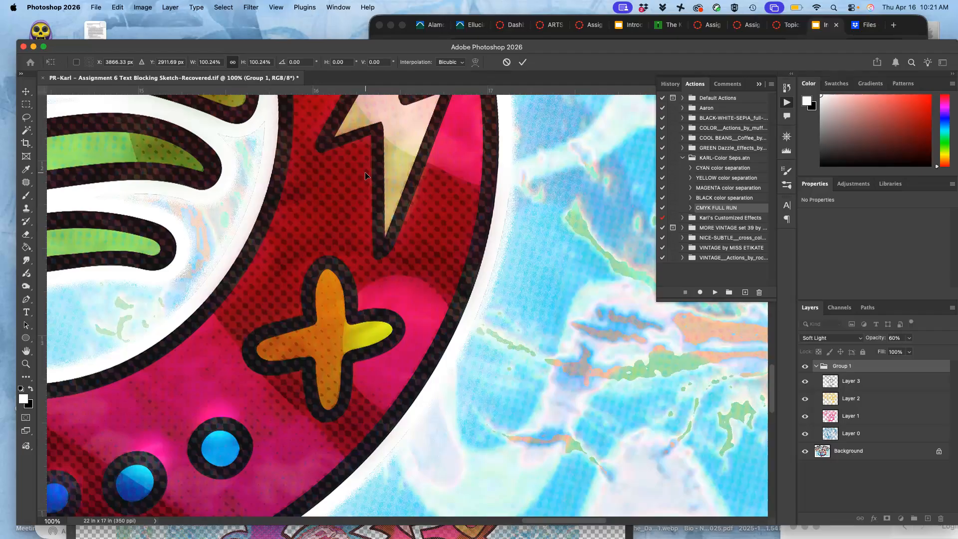
Step: Examine the dot registration across the bird's wing, the title lettering, and the upper-left part of the artwork
{"action": "scroll", "coordinate": [364, 175], "scroll_direction": "left", "scroll_amount": 15}
{"action": "scroll", "coordinate": [365, 176], "scroll_direction": "up", "scroll_amount": 7}
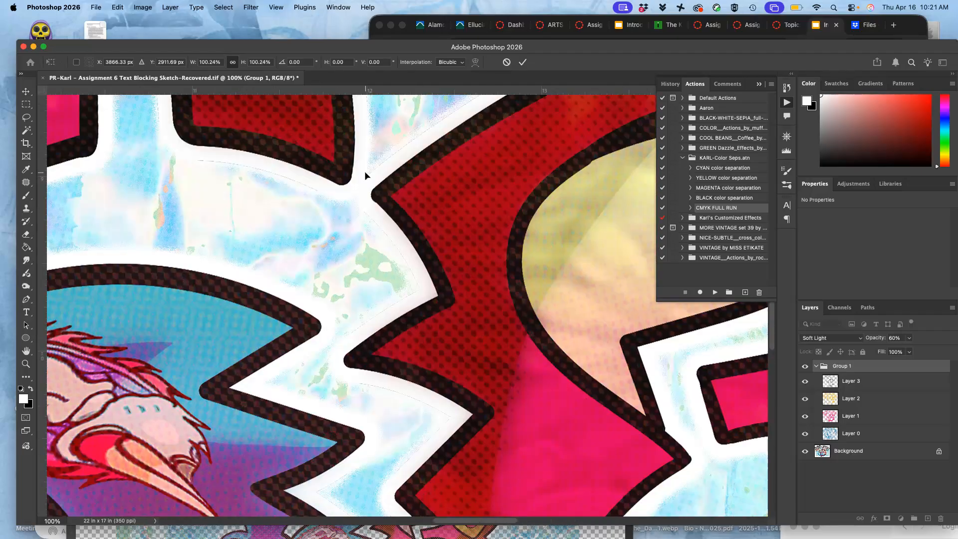
{"action": "scroll", "coordinate": [365, 176], "scroll_direction": "left", "scroll_amount": 20}
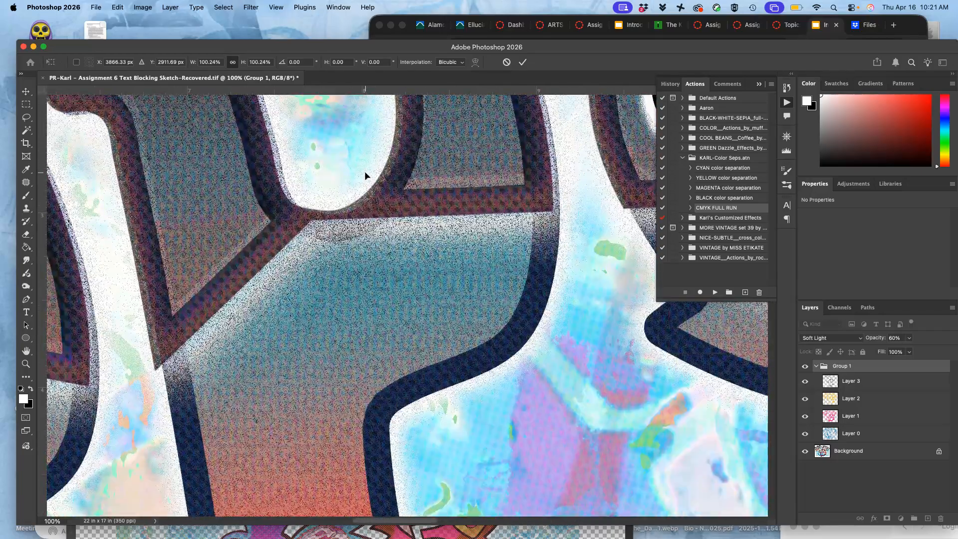
{"action": "scroll", "coordinate": [364, 176], "scroll_direction": "left", "scroll_amount": 10}
{"action": "scroll", "coordinate": [365, 175], "scroll_direction": "up", "scroll_amount": 10}
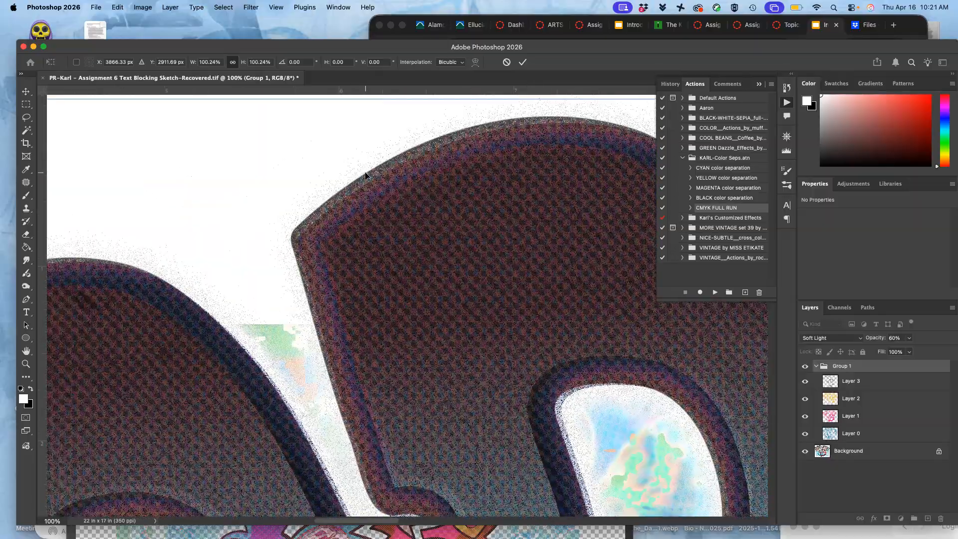
{"action": "scroll", "coordinate": [365, 176], "scroll_direction": "left", "scroll_amount": 15}
{"action": "scroll", "coordinate": [365, 176], "scroll_direction": "down", "scroll_amount": 6}
{"action": "scroll", "coordinate": [365, 175], "scroll_direction": "left", "scroll_amount": 2}
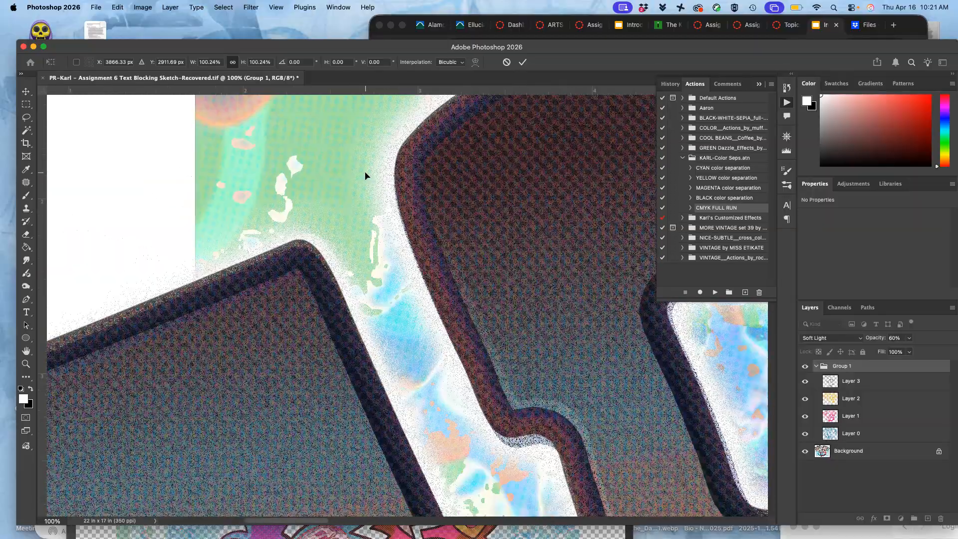
{"action": "scroll", "coordinate": [365, 176], "scroll_direction": "left", "scroll_amount": 5}
{"action": "scroll", "coordinate": [365, 175], "scroll_direction": "down", "scroll_amount": 2}
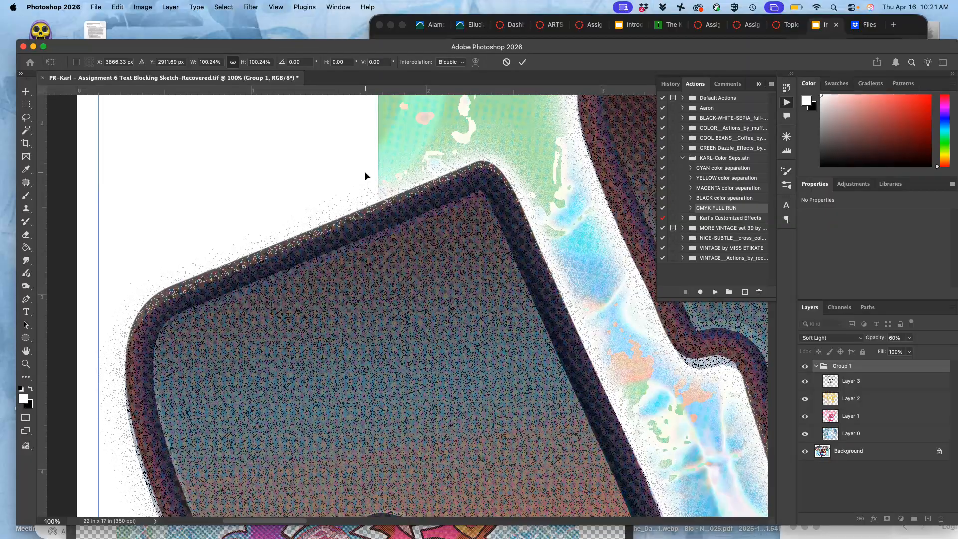
Step: Fit the whole composition in view and save the document, applying the pending transformation
{"action": "key", "text": "super+0"}
{"action": "key", "text": "super+s"}
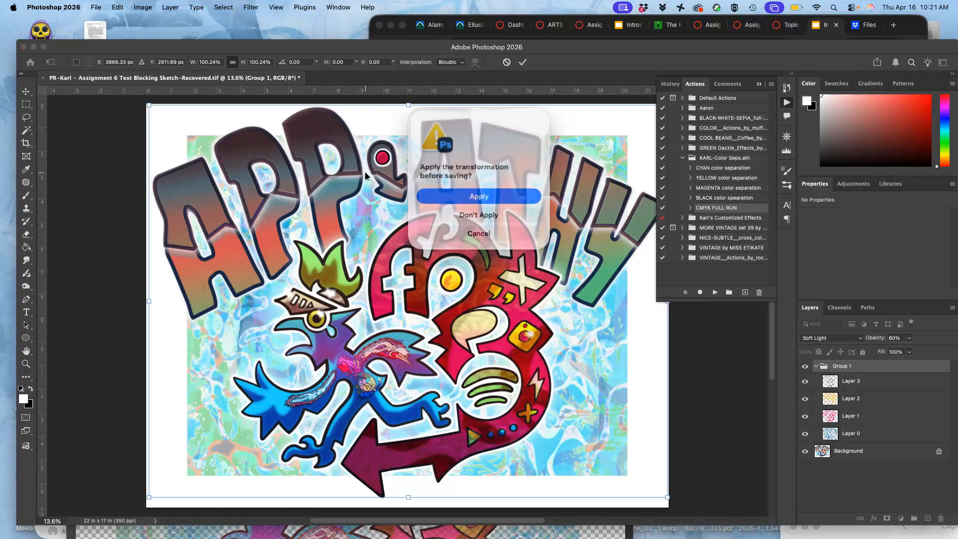
{"action": "left_click", "coordinate": [449, 195]}
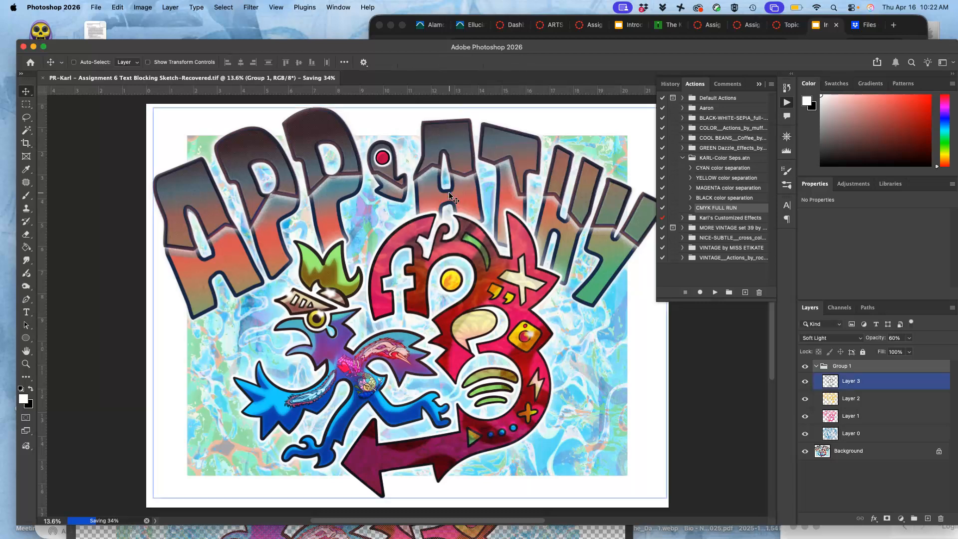
{"action": "scroll", "coordinate": [449, 193], "scroll_direction": "right", "scroll_amount": 2}
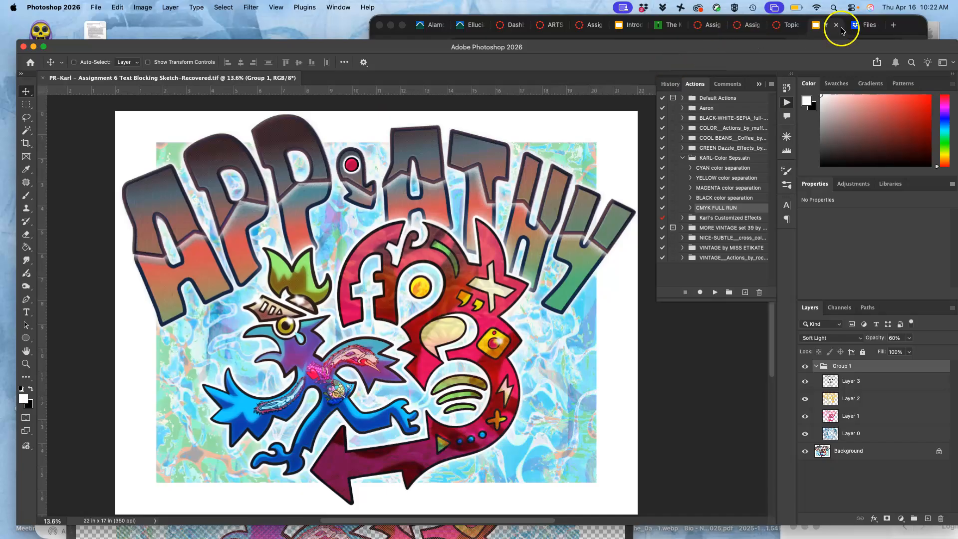
Step: Switch to Chrome, open redbubble.com in a new tab with the discount offer dismissed, and widen the browser window
{"action": "left_click", "coordinate": [904, 23]}
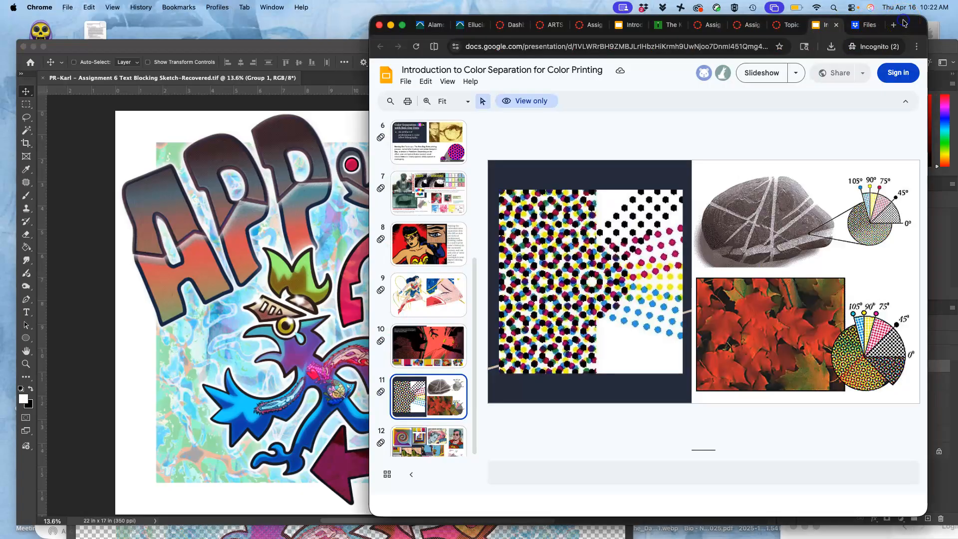
{"action": "left_click", "coordinate": [893, 28]}
{"action": "type", "text": "redbubble.com"}
{"action": "key", "text": "Return"}
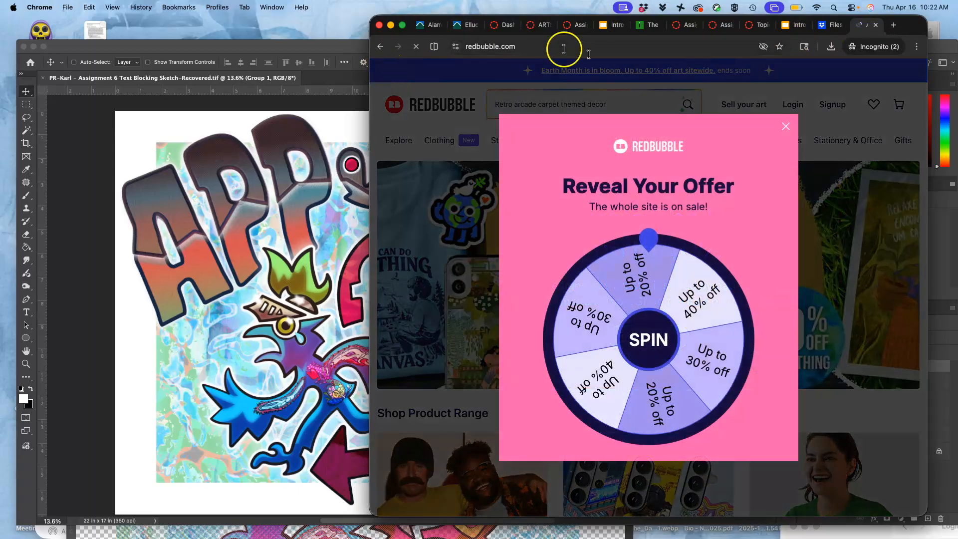
{"action": "left_click", "coordinate": [786, 127]}
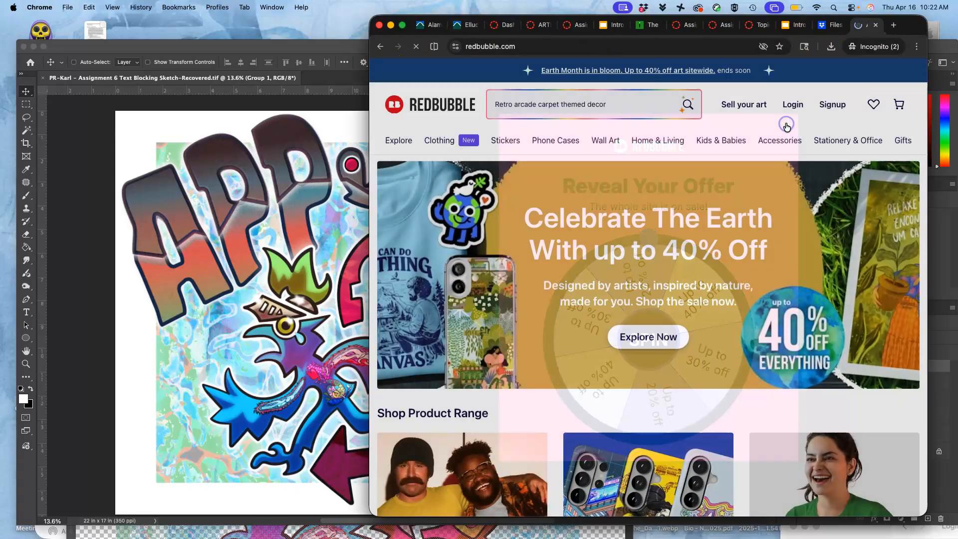
{"action": "left_click_drag", "start_coordinate": [369, 69], "coordinate": [165, 70]}
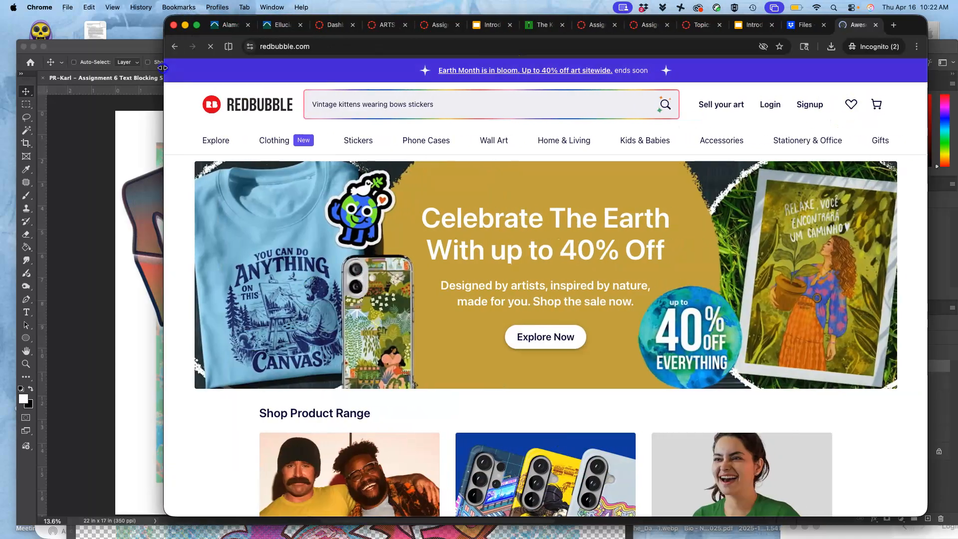
Step: Log in to Redbubble using the saved username and account password
{"action": "left_click", "coordinate": [765, 104]}
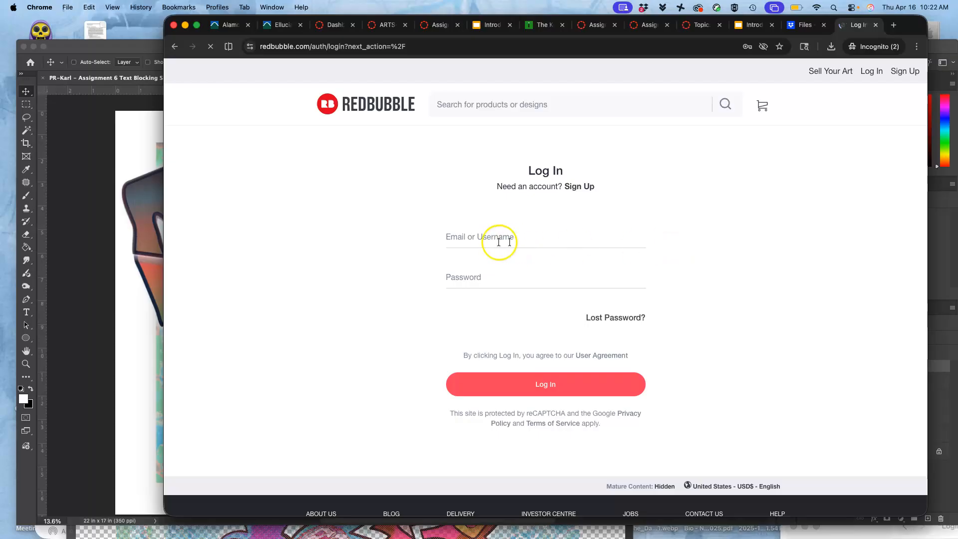
{"action": "left_click", "coordinate": [498, 242]}
{"action": "left_click", "coordinate": [523, 261]}
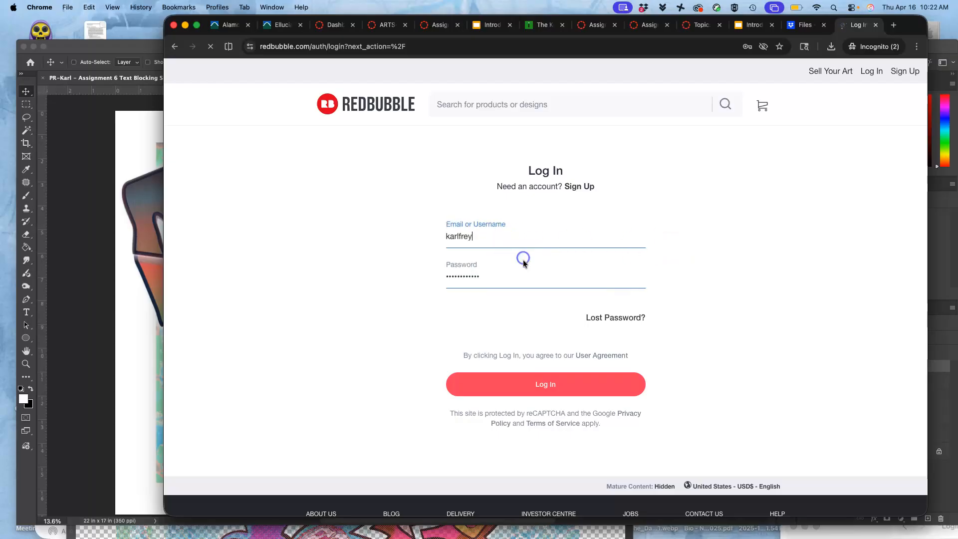
{"action": "left_click", "coordinate": [542, 385]}
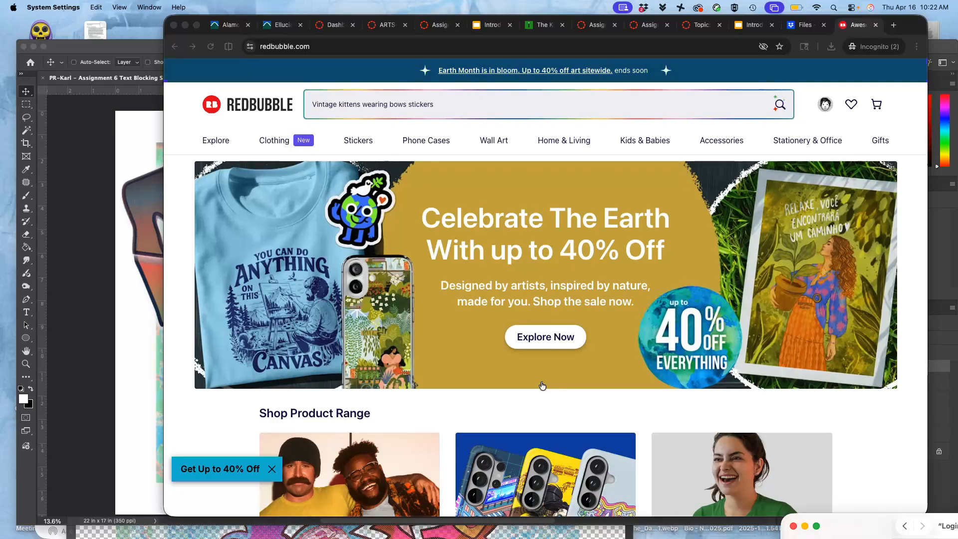
Step: Go to the Redbubble artist dashboard through Sell Your Art and start adding a new work
{"action": "left_click", "coordinate": [826, 105]}
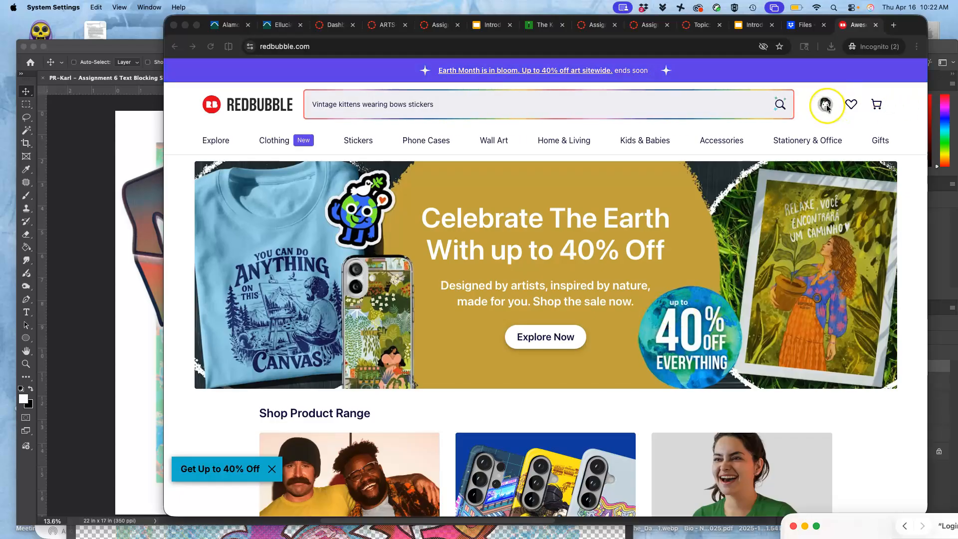
{"action": "left_click", "coordinate": [827, 107]}
{"action": "left_click", "coordinate": [827, 106]}
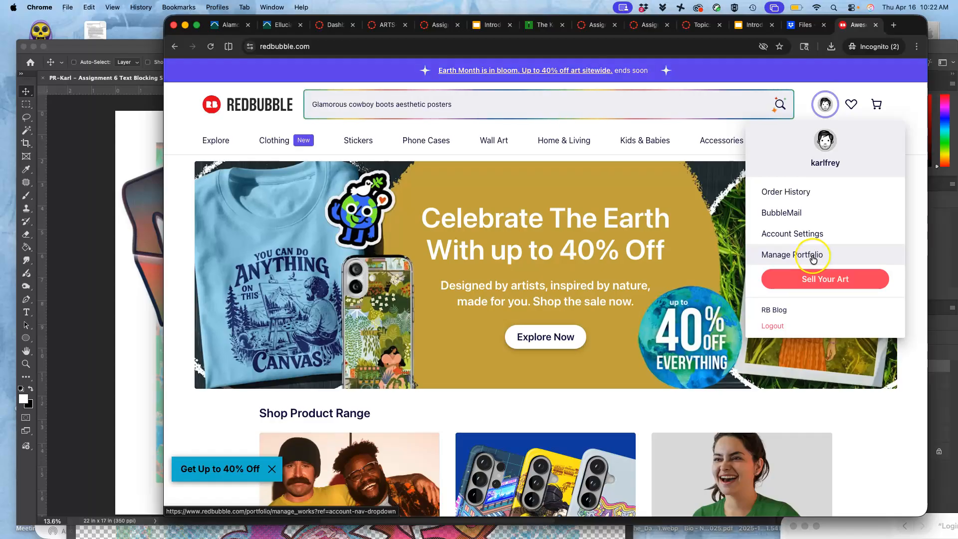
{"action": "left_click", "coordinate": [805, 278]}
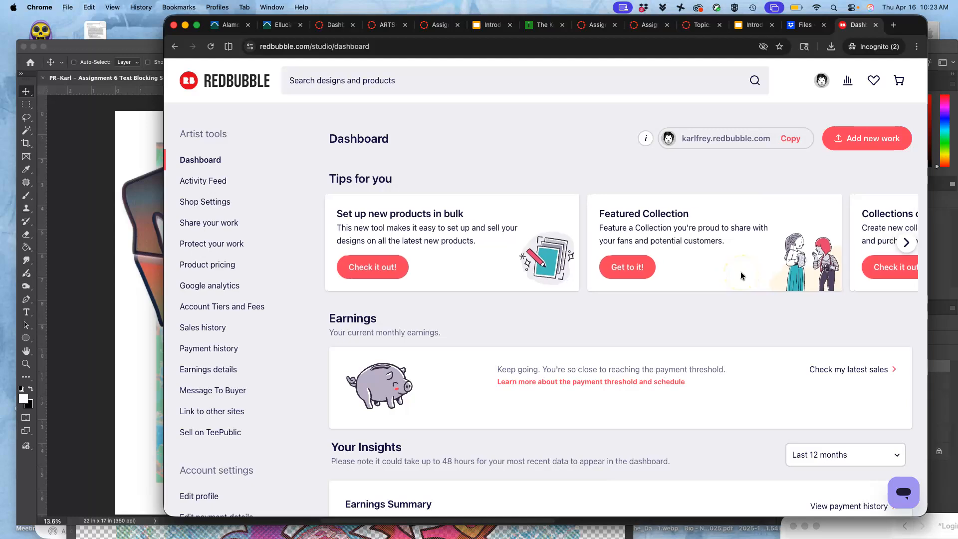
{"action": "left_click", "coordinate": [822, 80]}
{"action": "left_click", "coordinate": [876, 146]}
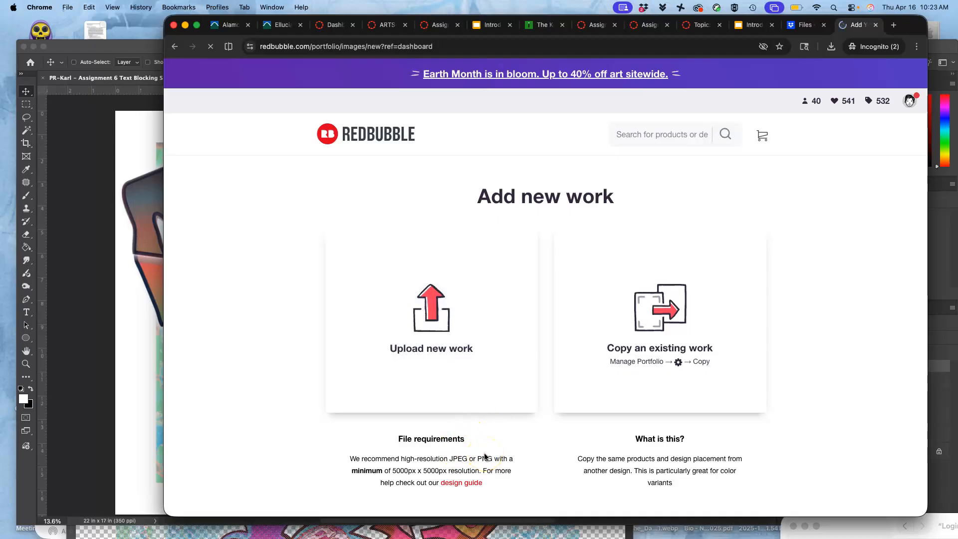
Step: Return to Photoshop and set up saving a copy of the artwork in JPEG format
{"action": "left_click", "coordinate": [128, 171]}
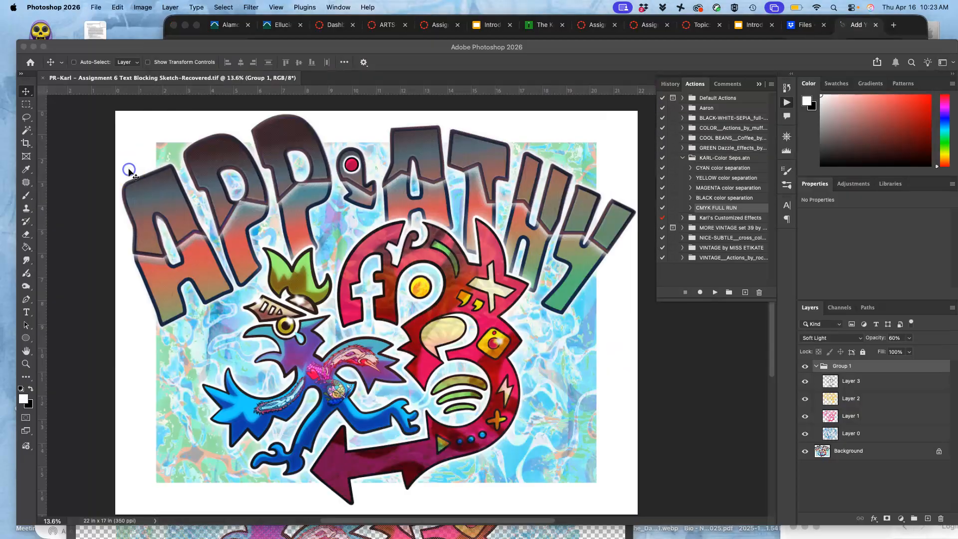
{"action": "left_click", "coordinate": [96, 7]}
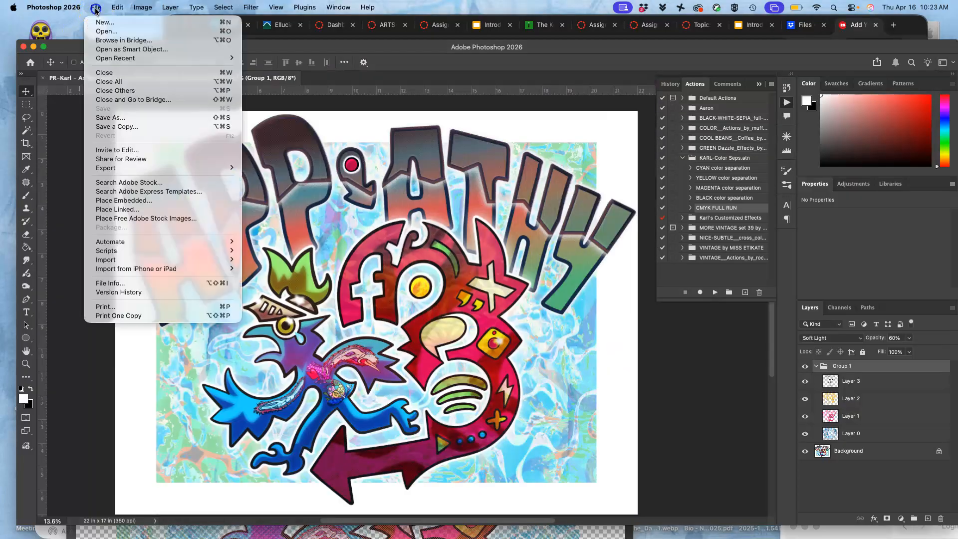
{"action": "left_click", "coordinate": [117, 127]}
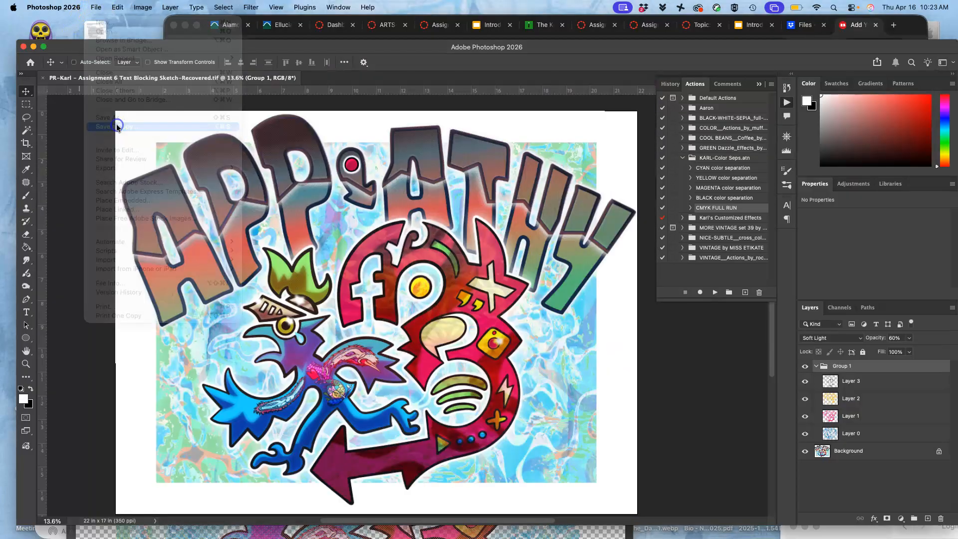
{"action": "left_click", "coordinate": [515, 233]}
{"action": "left_click", "coordinate": [508, 229]}
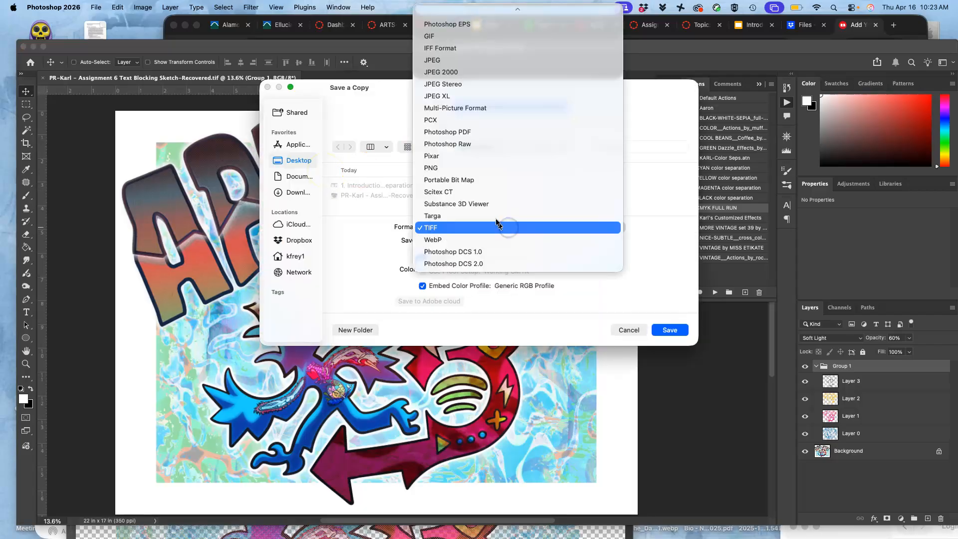
{"action": "left_click", "coordinate": [466, 60]}
Step: Replace the PR prefix in the JPEG copy's file name with RB and save it to the Desktop
{"action": "left_click", "coordinate": [462, 105]}
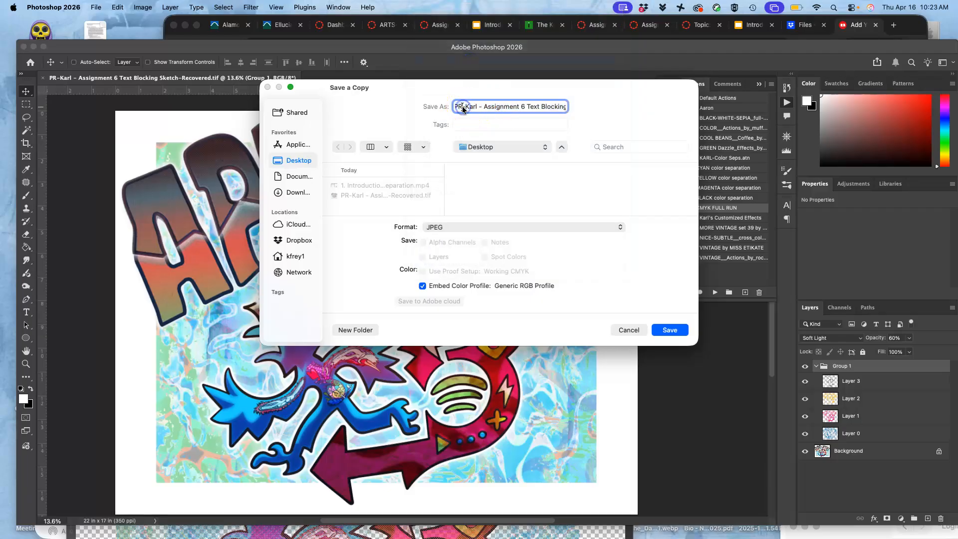
{"action": "left_click_drag", "start_coordinate": [462, 106], "coordinate": [451, 105]}
{"action": "key", "text": "BackSpace"}
{"action": "type", "text": "RB"}
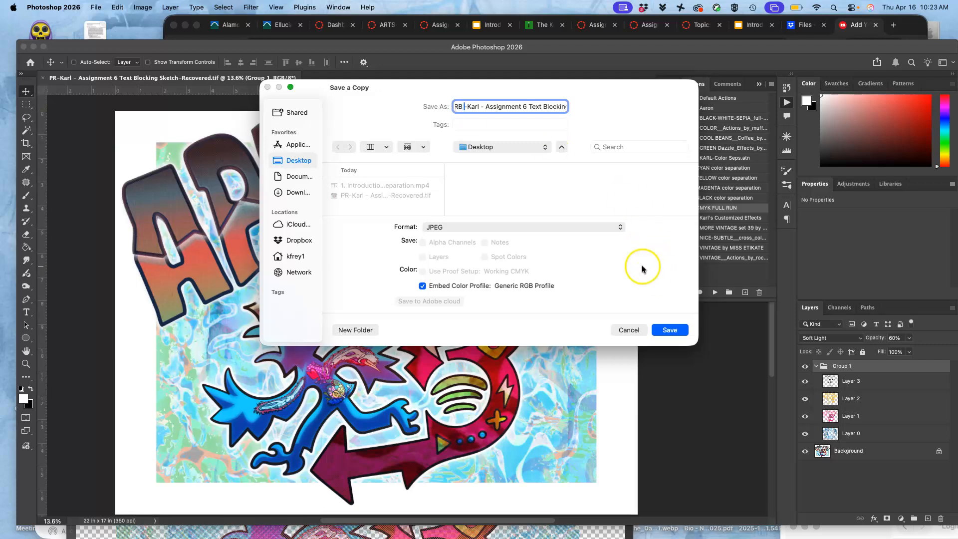
{"action": "left_click", "coordinate": [669, 330]}
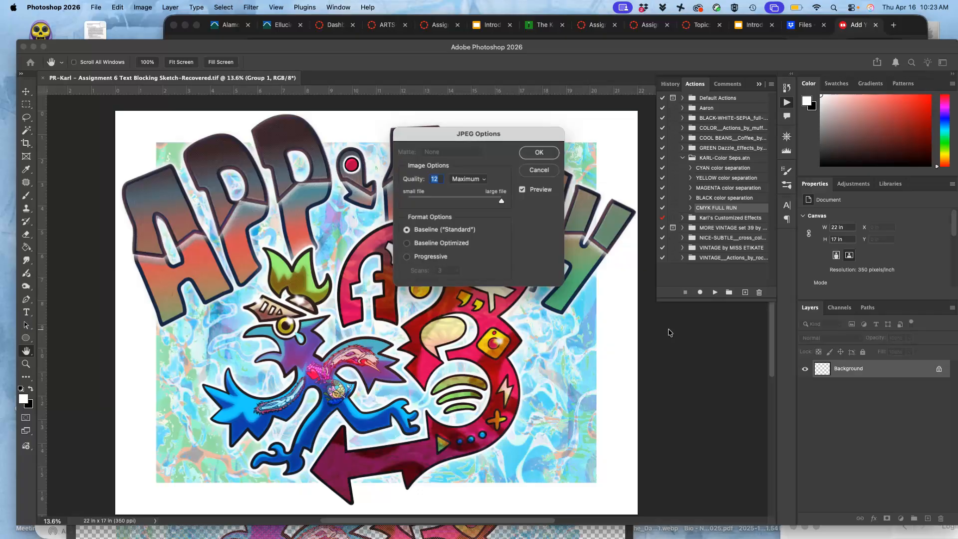
Step: On the desktop, group the RB-App-Athy Poster image and the PR TIFF near the earlier RB files, and tag the TIFF gray
{"action": "key", "text": "F11"}
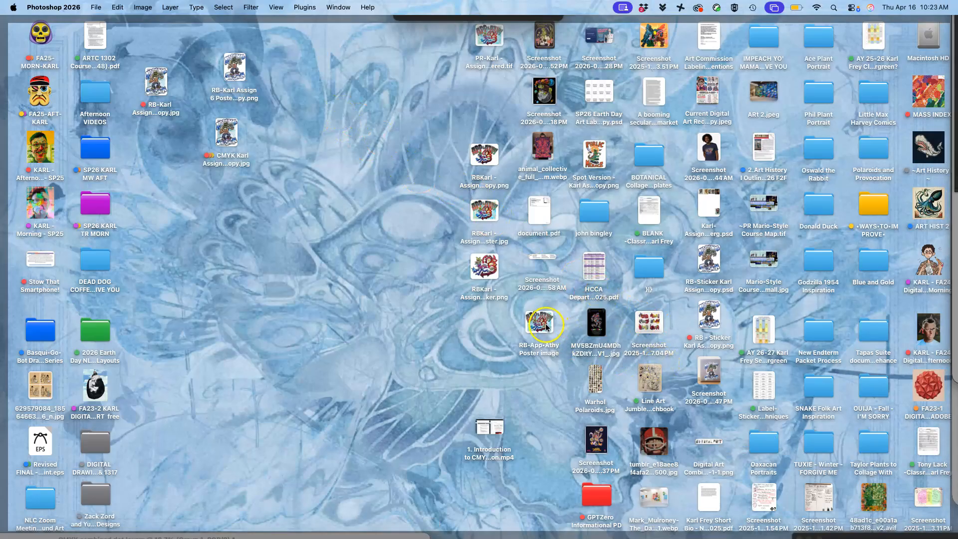
{"action": "left_click_drag", "start_coordinate": [546, 327], "coordinate": [202, 260]}
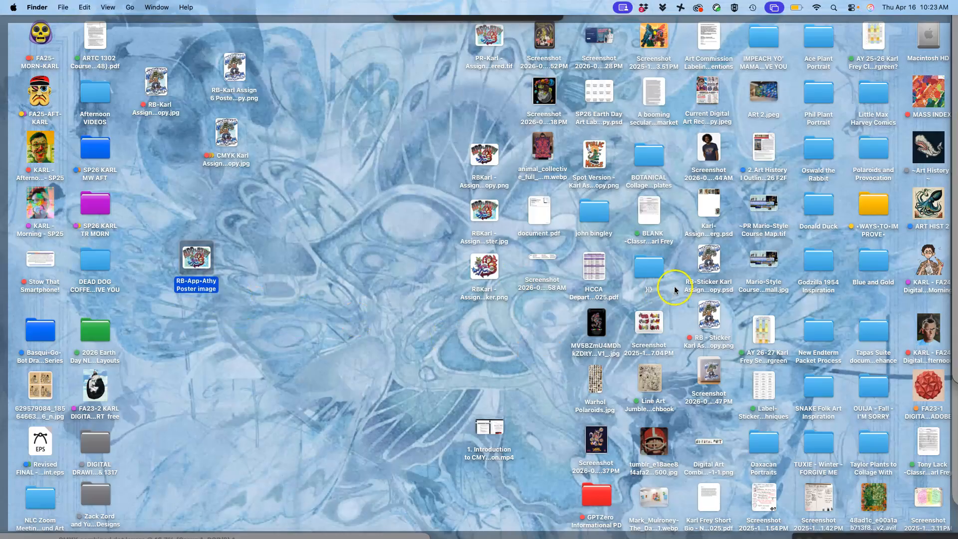
{"action": "left_click_drag", "start_coordinate": [489, 37], "coordinate": [200, 203]}
{"action": "right_click", "coordinate": [200, 202]}
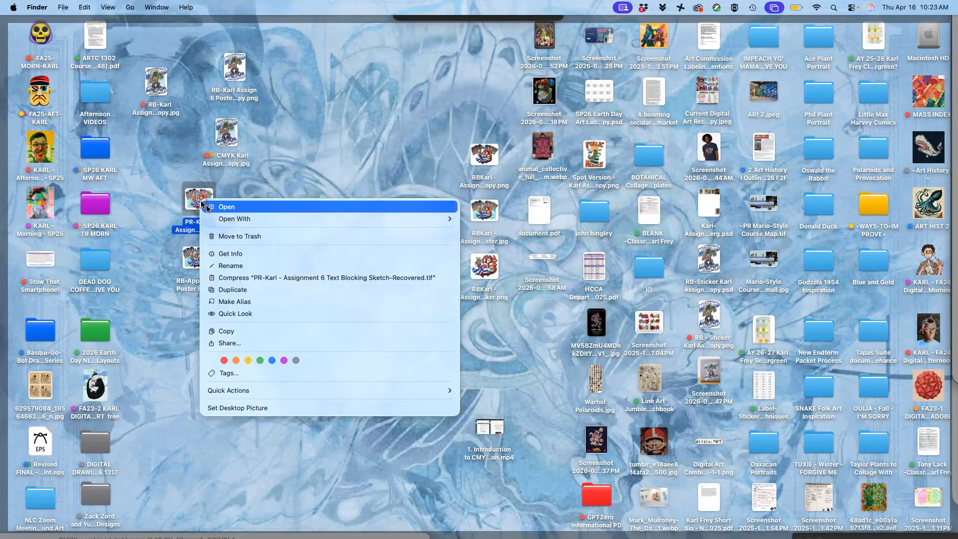
{"action": "left_click", "coordinate": [296, 364]}
Step: Give the RB-App-Athy Poster image file on the desktop a red tag
{"action": "right_click", "coordinate": [199, 259]}
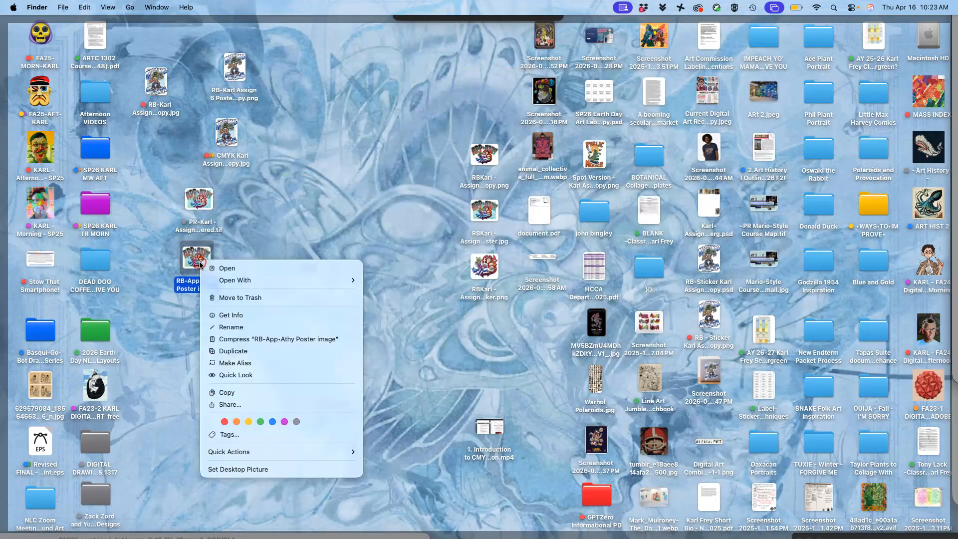
{"action": "left_click", "coordinate": [238, 393]}
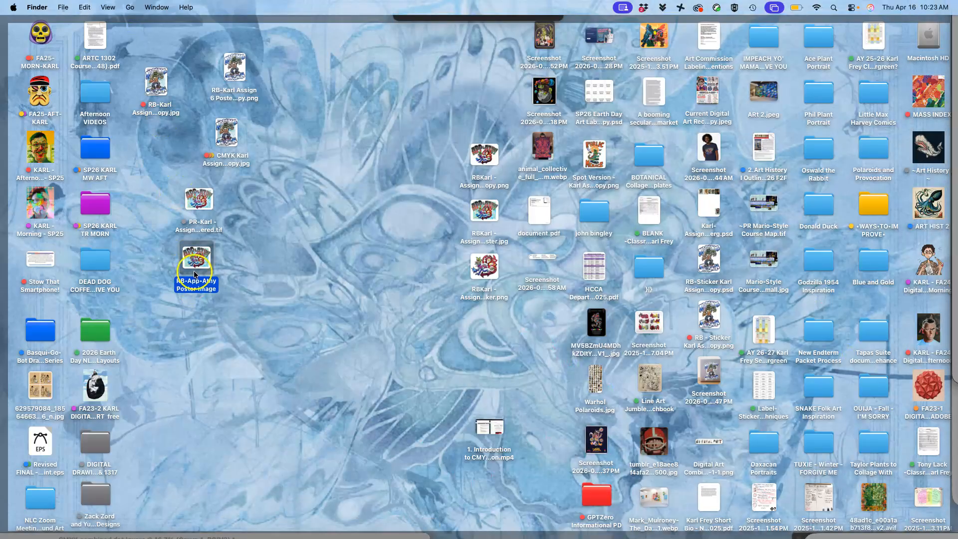
{"action": "right_click", "coordinate": [195, 274]}
{"action": "left_click", "coordinate": [220, 430]}
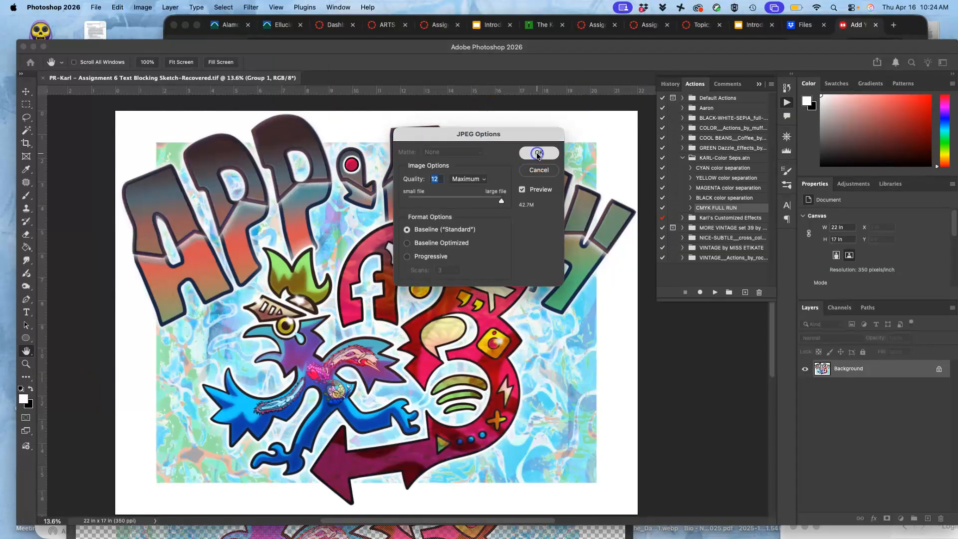
Step: Accept the JPEG options at Maximum quality 12 with Baseline ("Standard") format, and switch to Redbubble's Add new work page in Chrome
{"action": "left_click", "coordinate": [535, 151]}
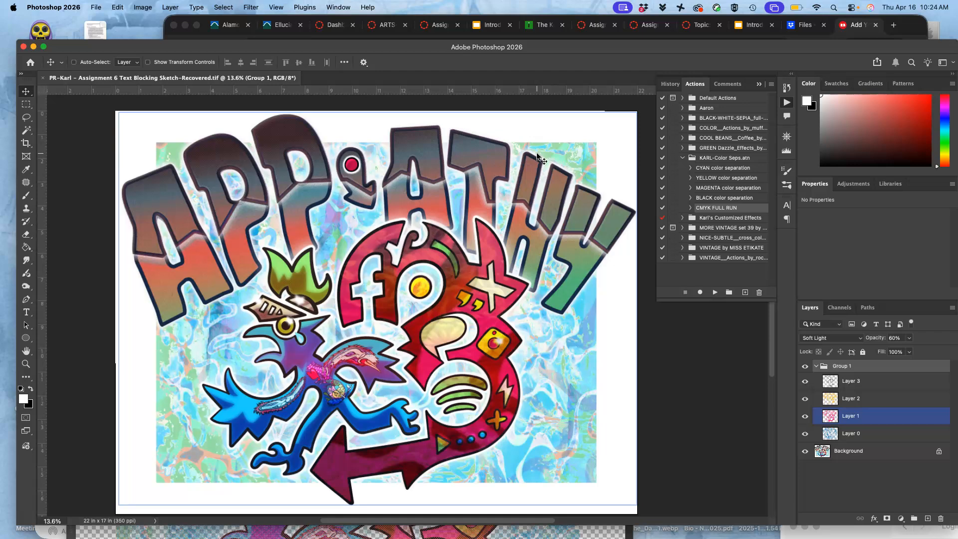
{"action": "key", "text": "super+Tab"}
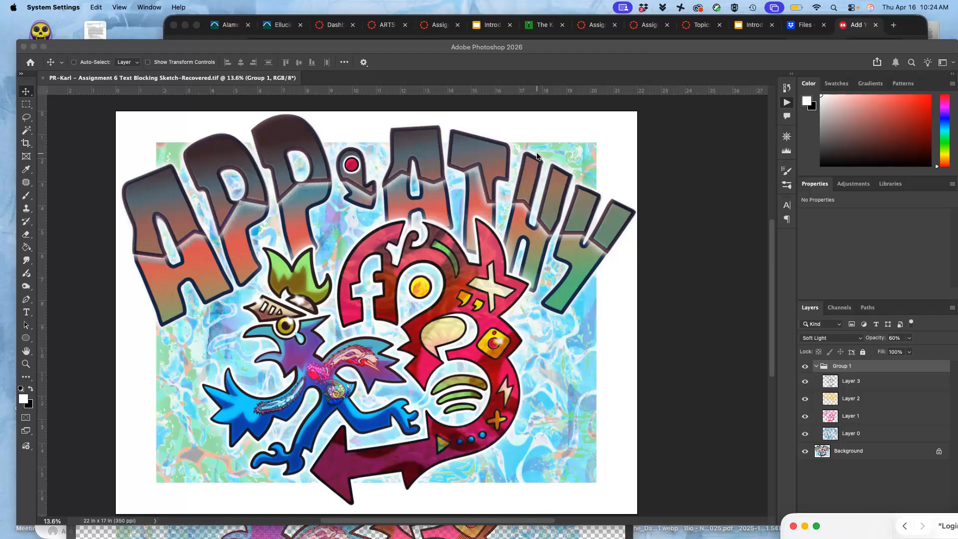
{"action": "left_click", "coordinate": [914, 22]}
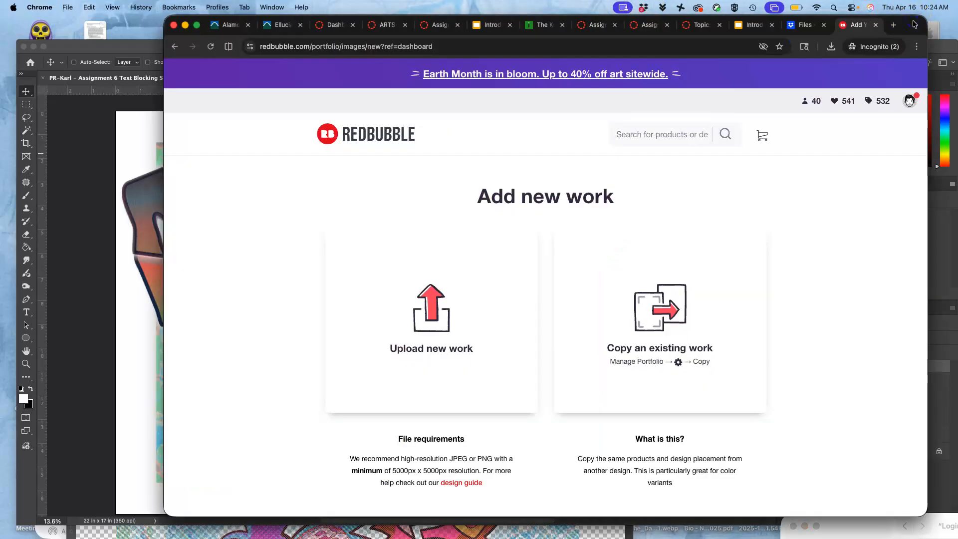
Step: Try to upload the RB-App-Athy Poster image from the desktop as a new work on Redbubble
{"action": "key", "text": "super+Tab"}
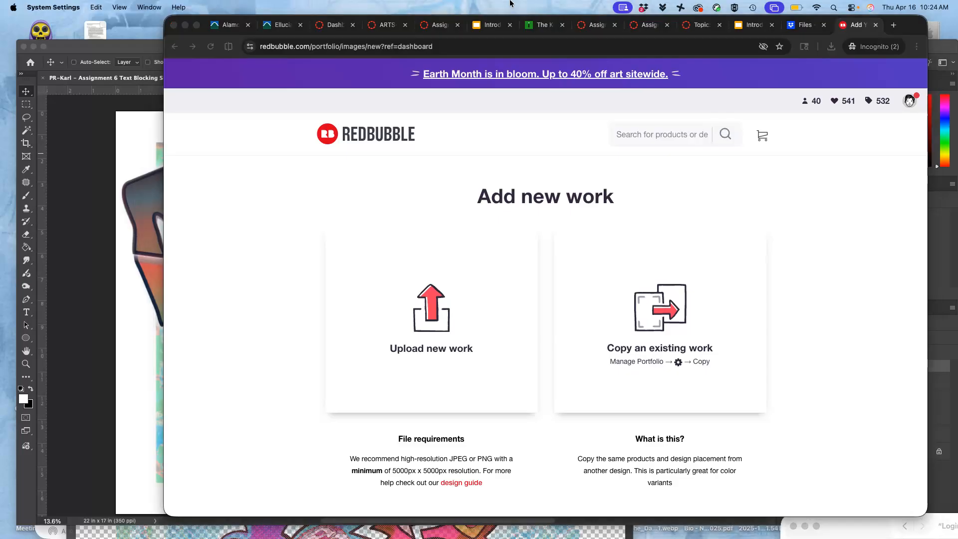
{"action": "left_click", "coordinate": [135, 30]}
{"action": "left_click_drag", "start_coordinate": [197, 257], "coordinate": [429, 304]}
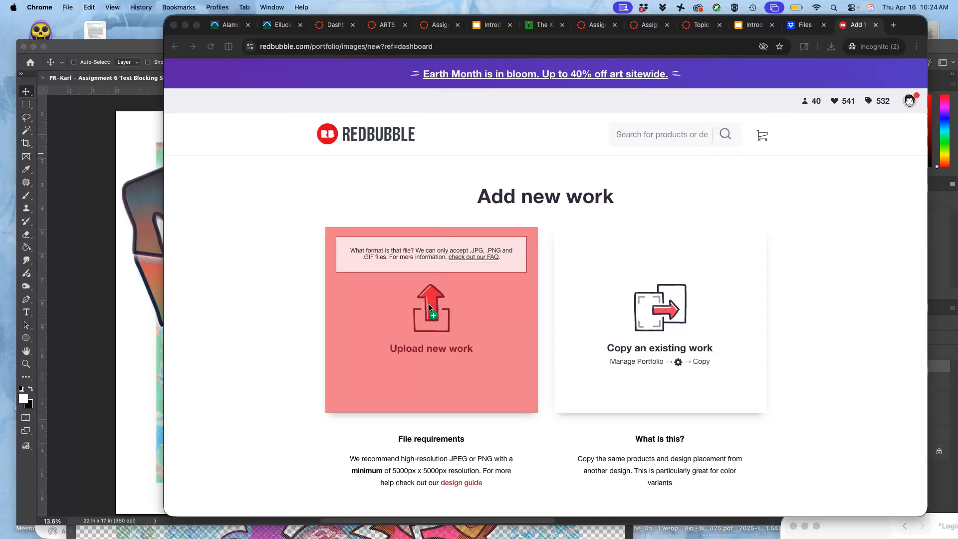
Step: Return to the desktop and open the RB-App-Athy Poster image file in Photoshop
{"action": "left_click", "coordinate": [142, 26]}
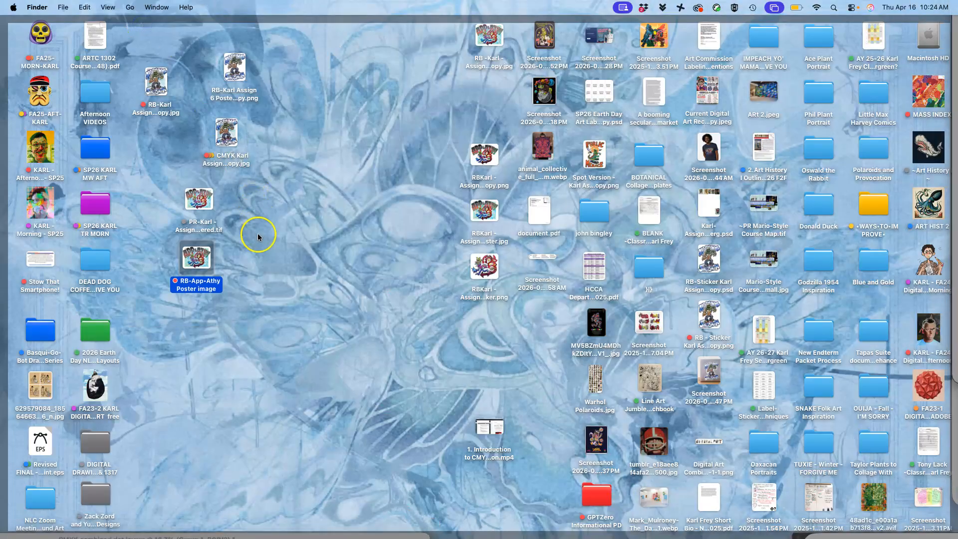
{"action": "left_click", "coordinate": [258, 237]}
{"action": "left_click", "coordinate": [151, 32]}
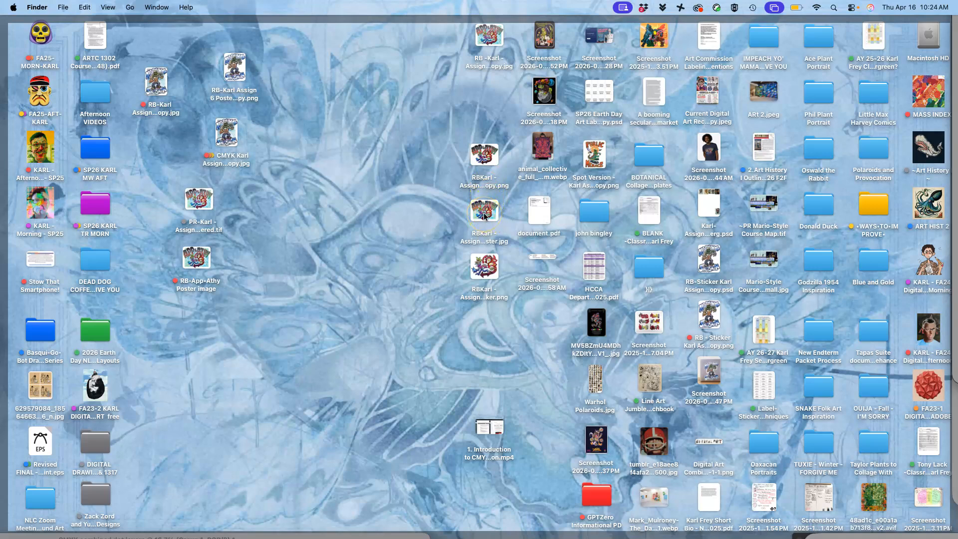
{"action": "left_click", "coordinate": [206, 259]}
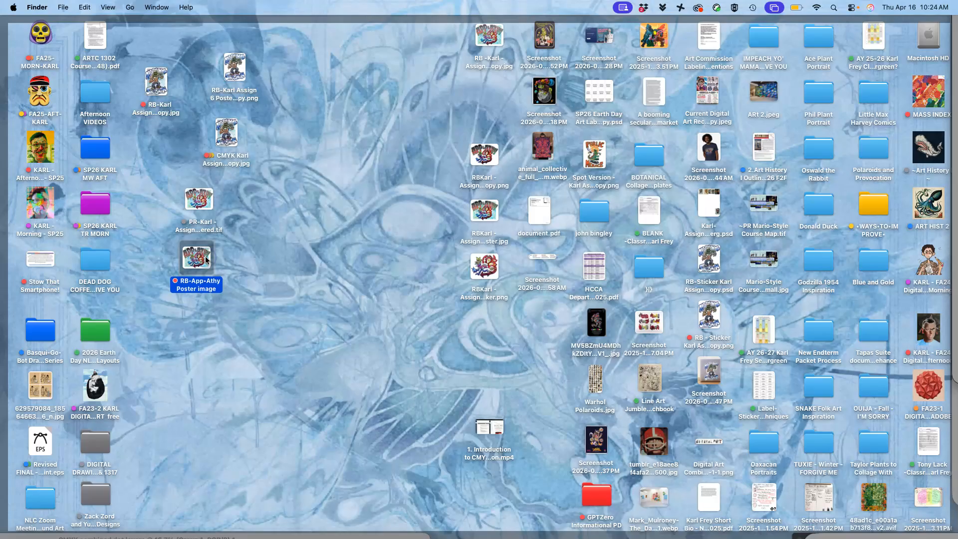
{"action": "double_click", "coordinate": [206, 259]}
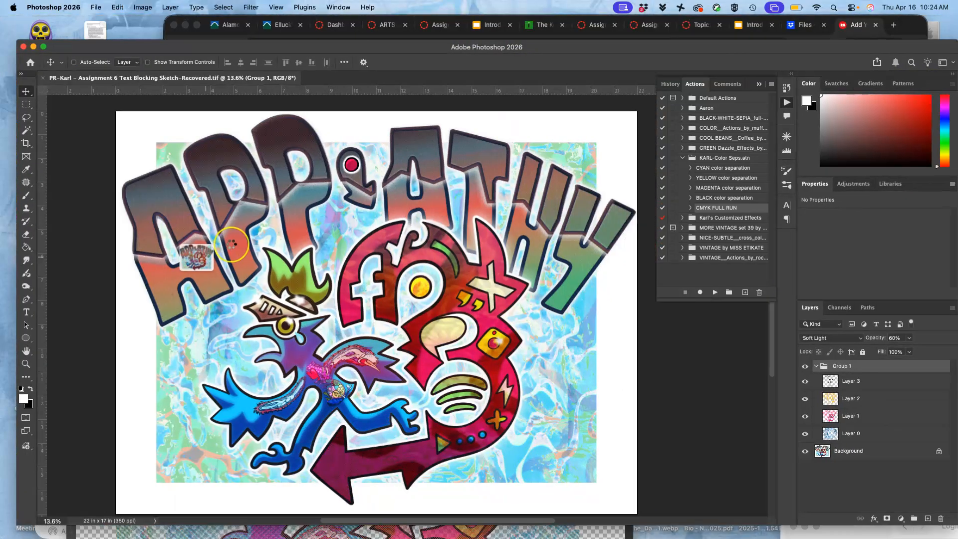